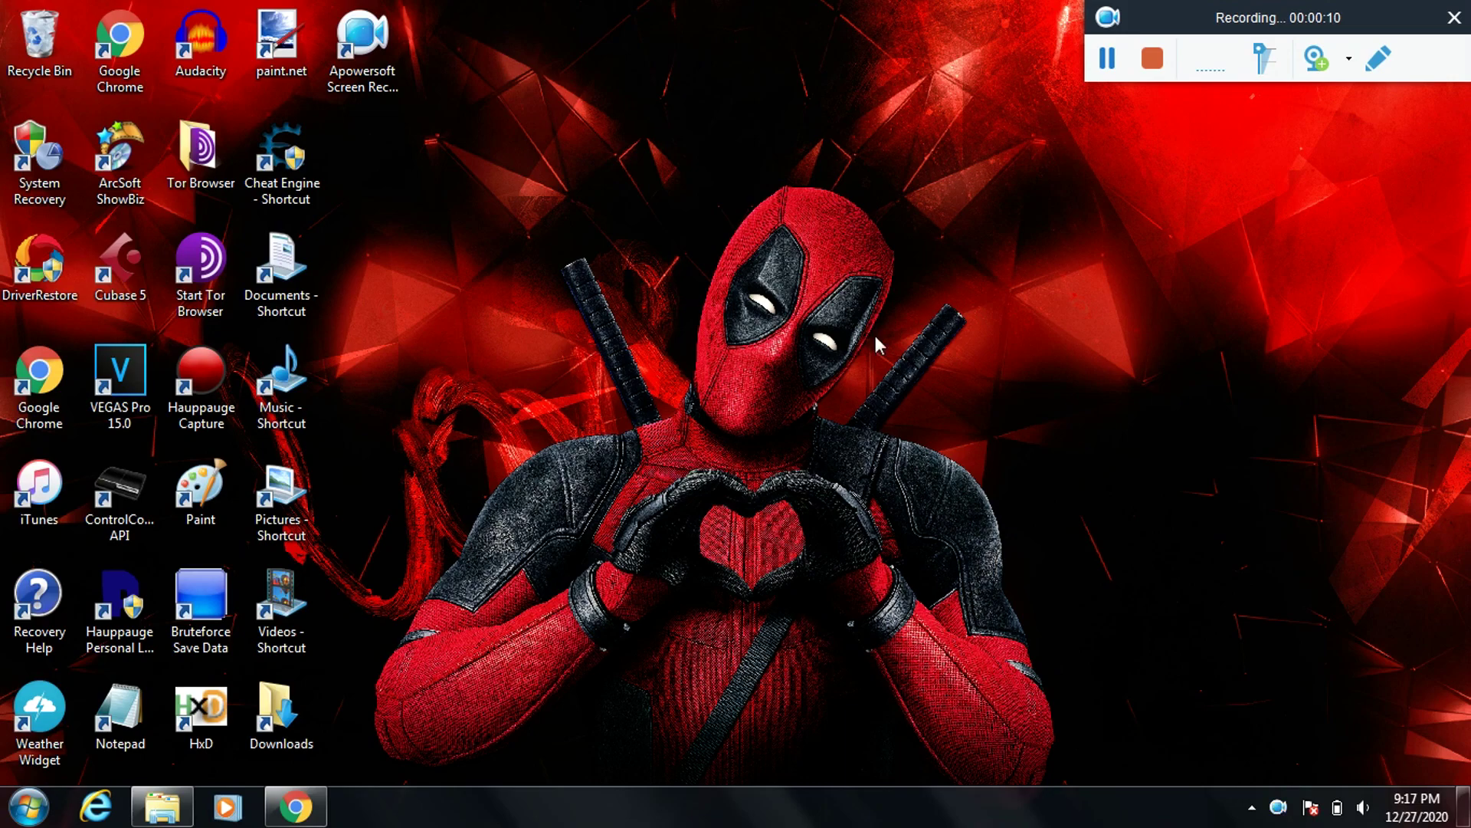
- Switch to Chrome, download HFW_4.87.1_12_03_2020.zip through the mega.nz link in the PSX-Place 4.87.1 HFW thread, and close both pages
click(296, 806)
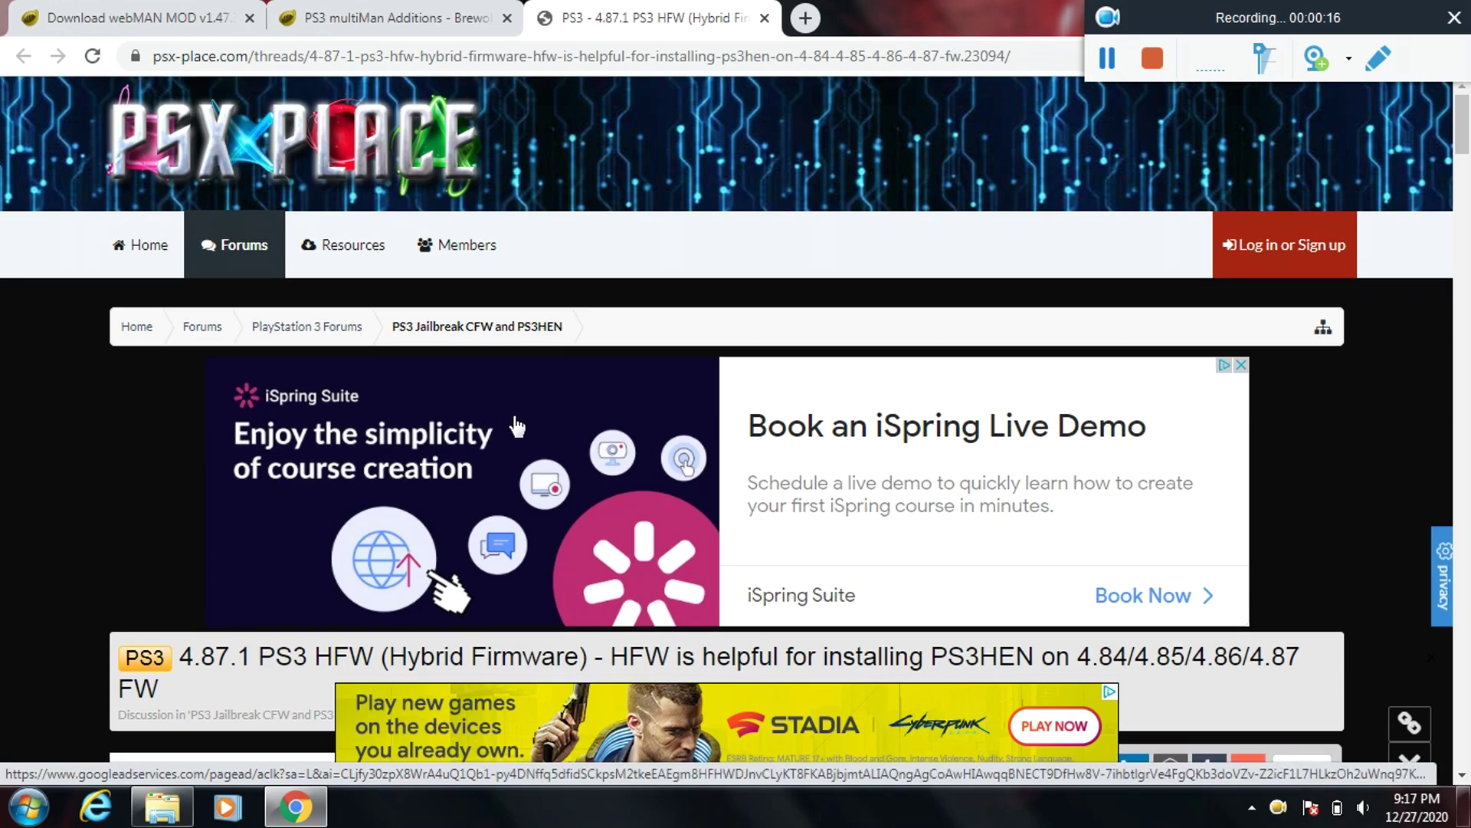
scroll(518, 426, down, 15)
scroll(598, 363, down, 8)
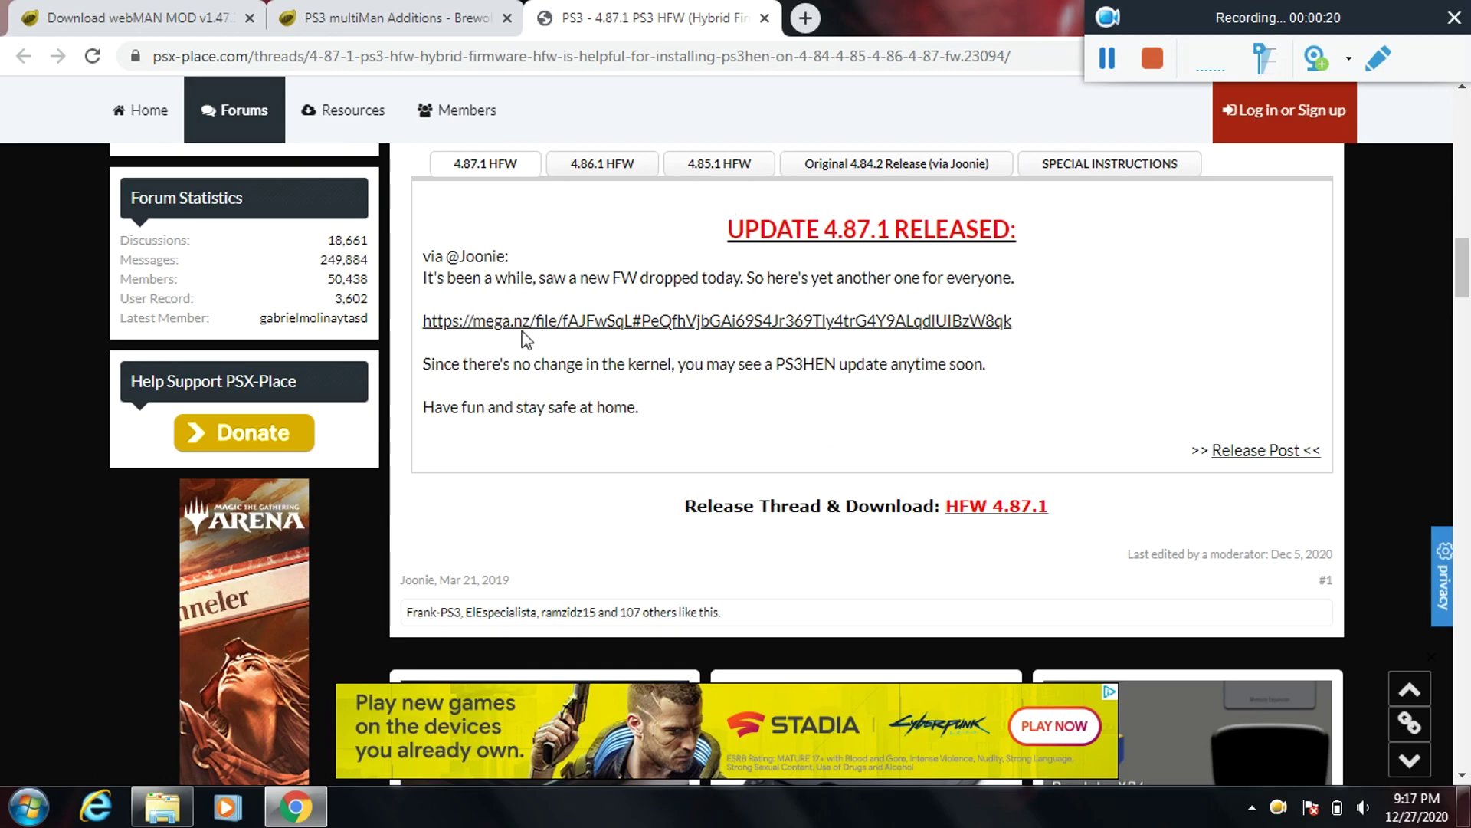
click(584, 322)
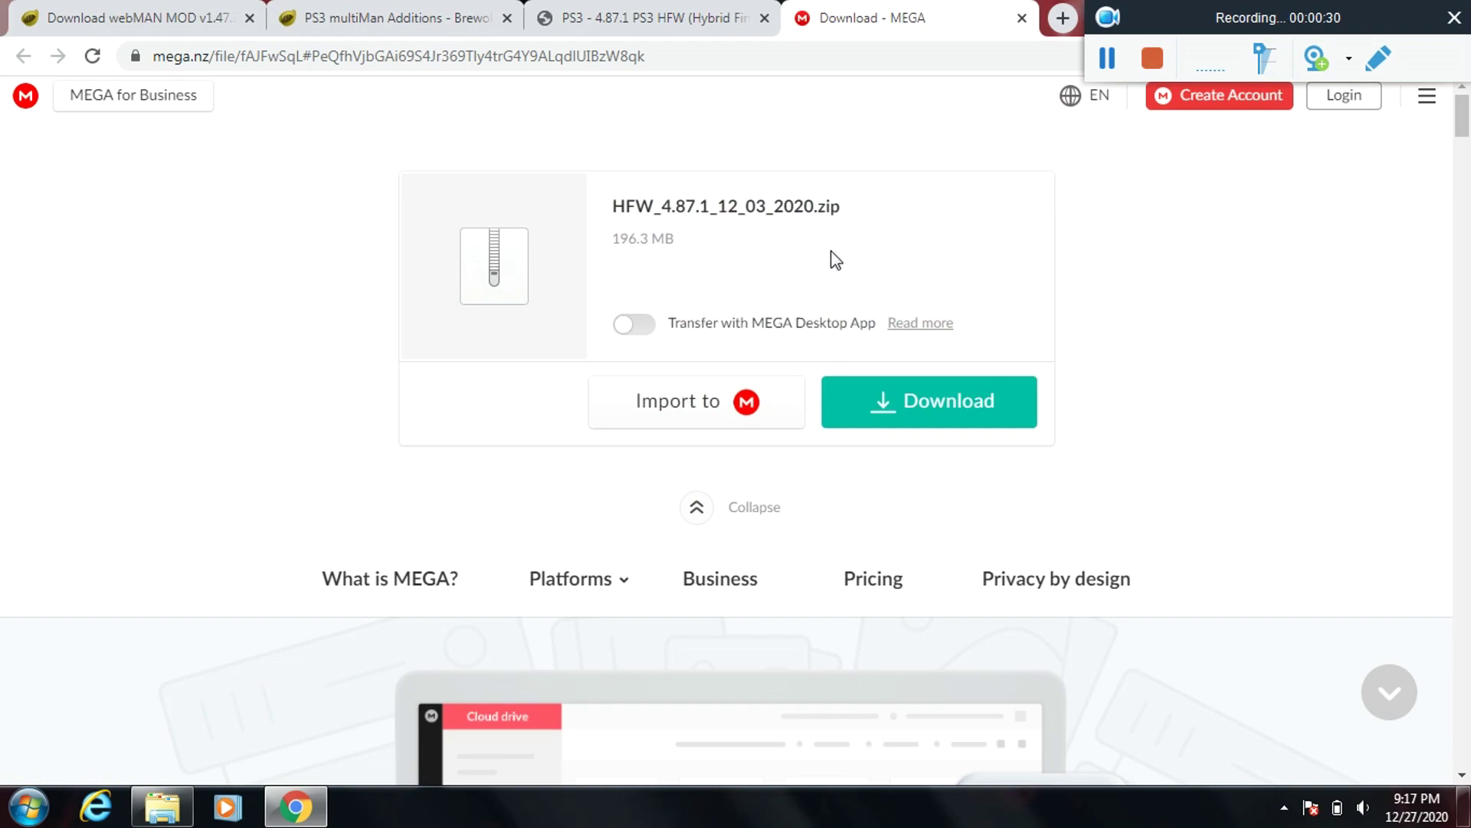
click(904, 410)
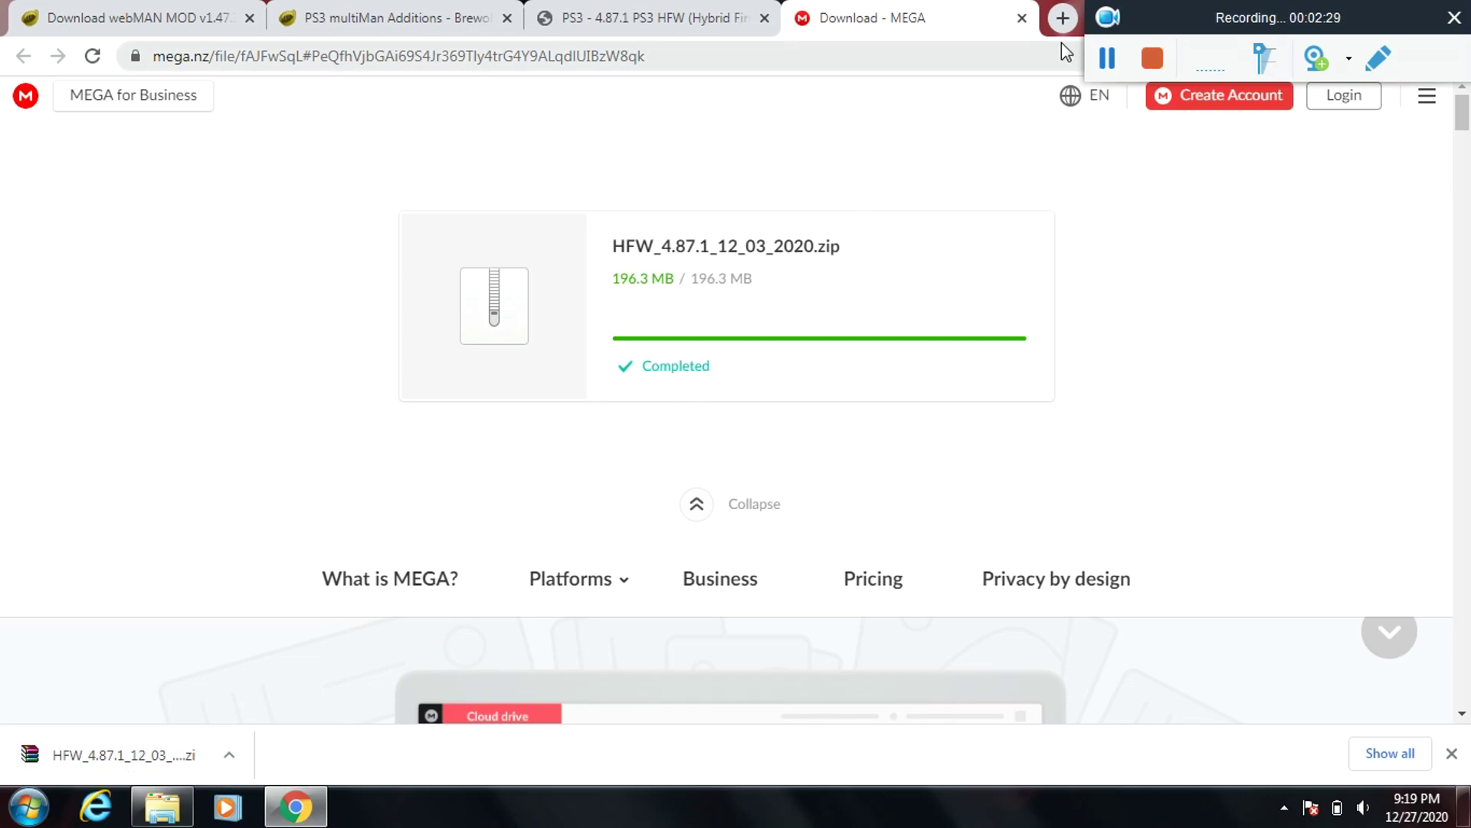
click(1022, 17)
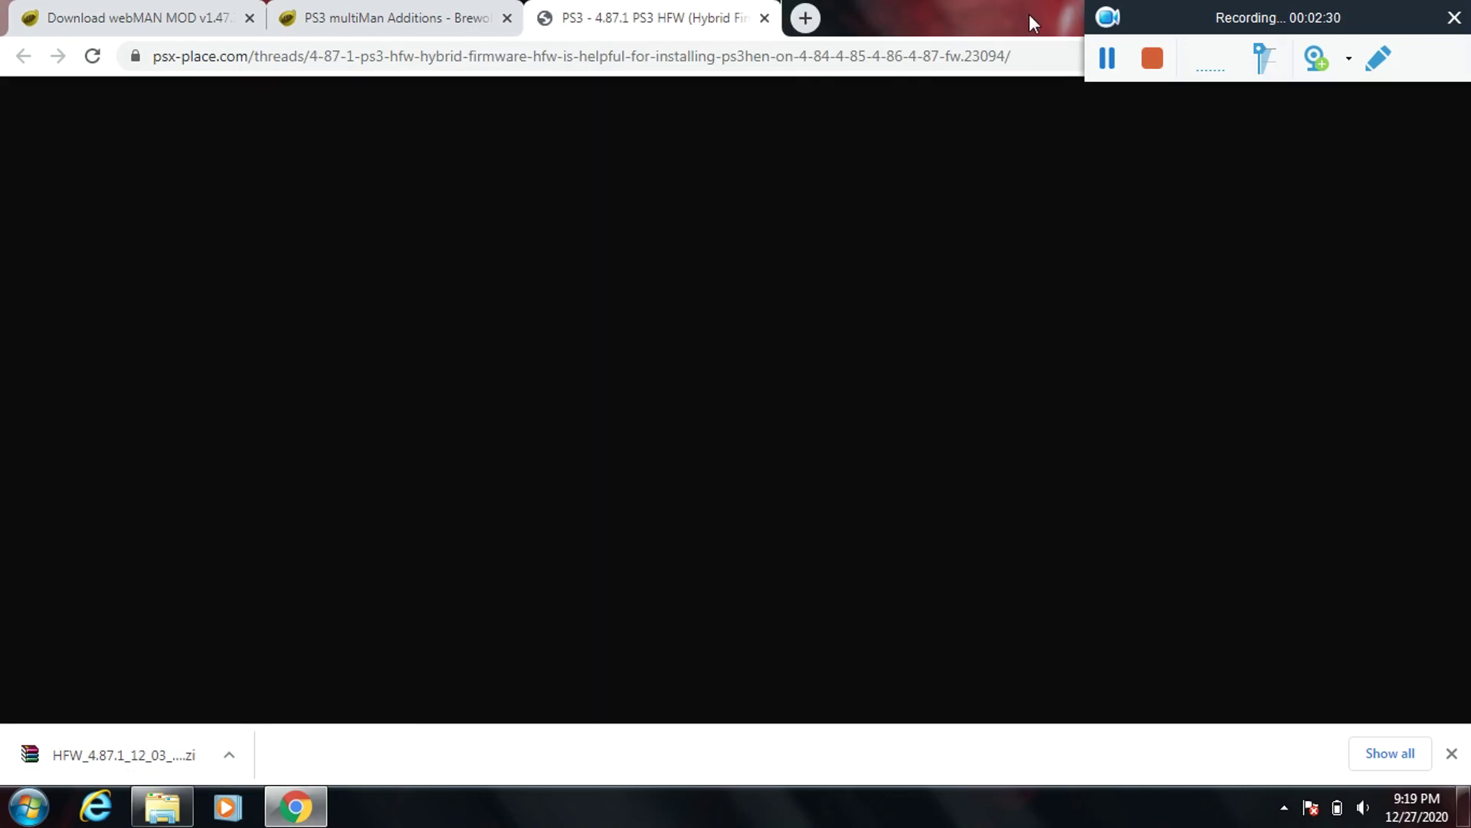
click(764, 18)
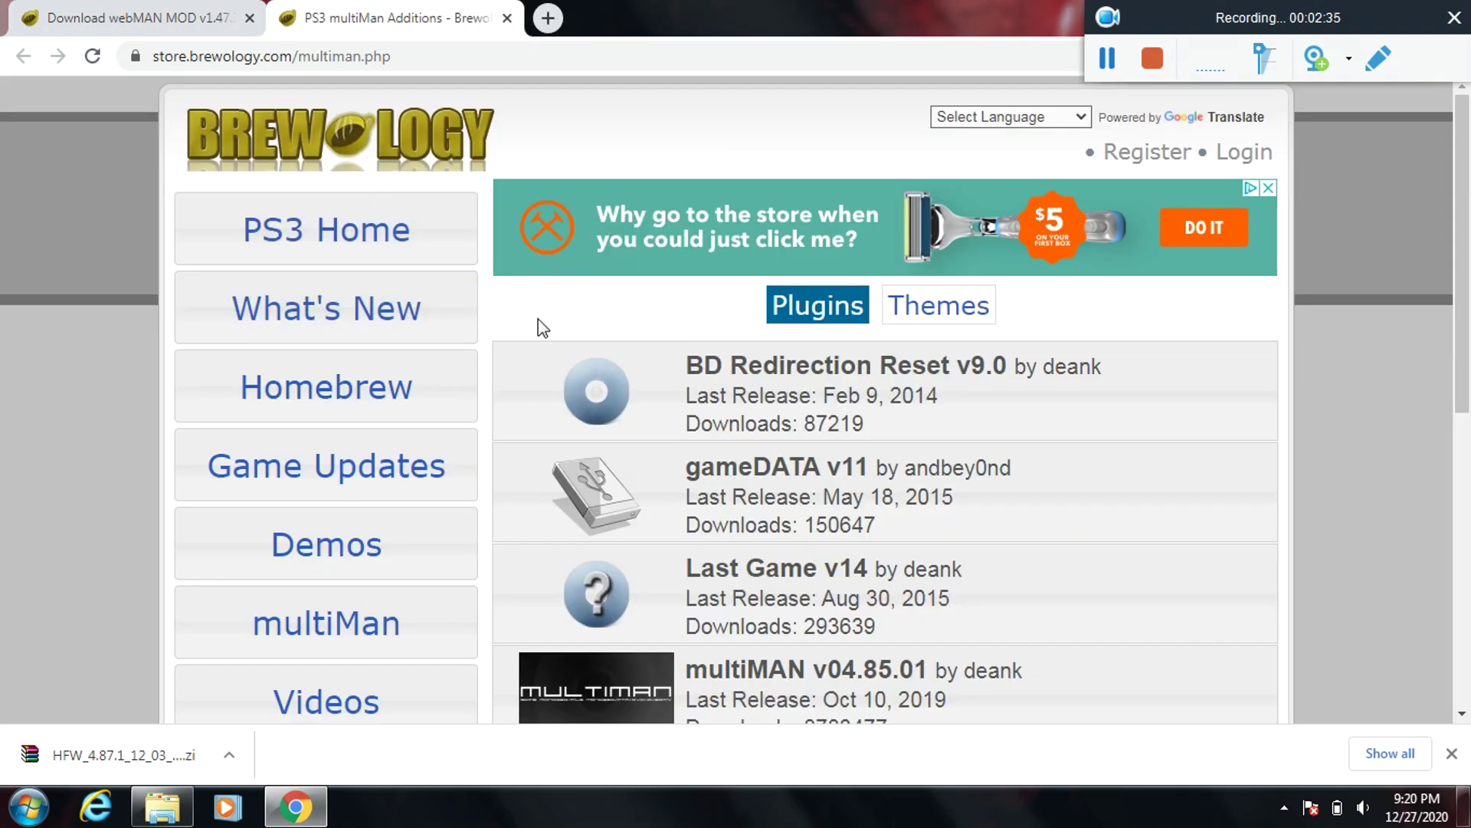
- Download multiMAN (BASE) v04.85.01 from the Brewology multiMan plugins page and close that page
scroll(546, 316, down, 5)
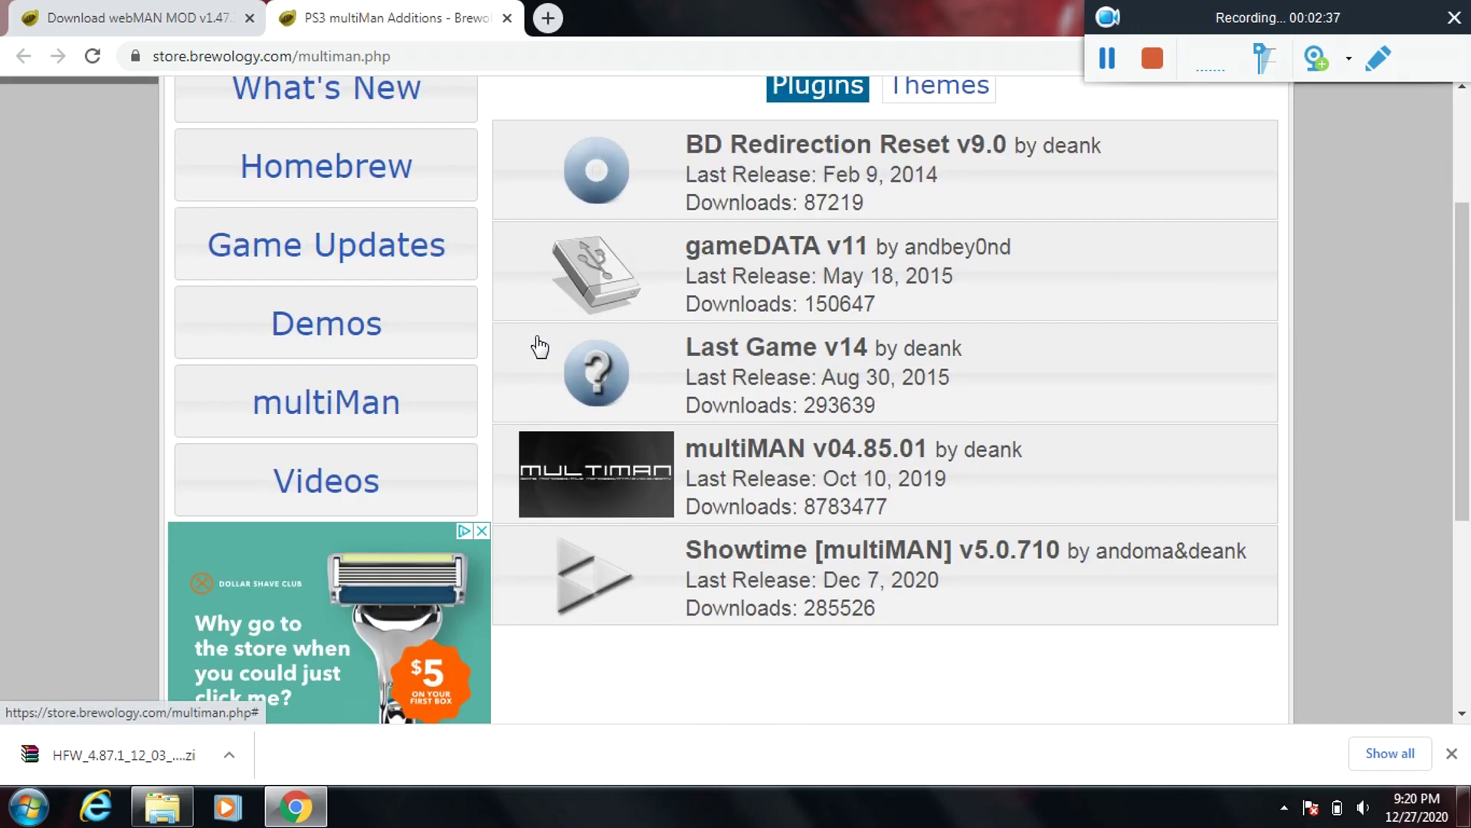
click(761, 355)
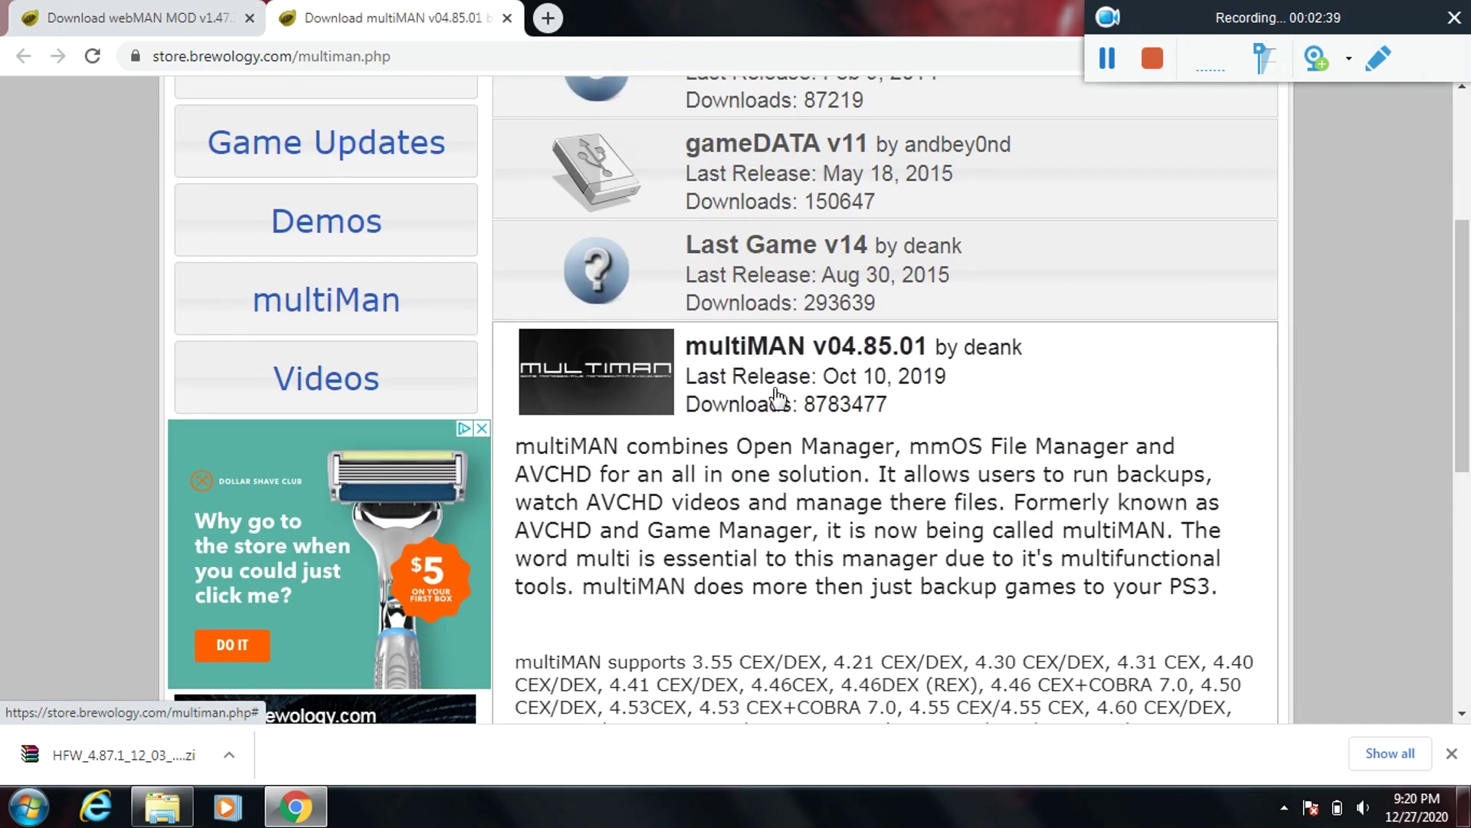
scroll(805, 368, down, 3)
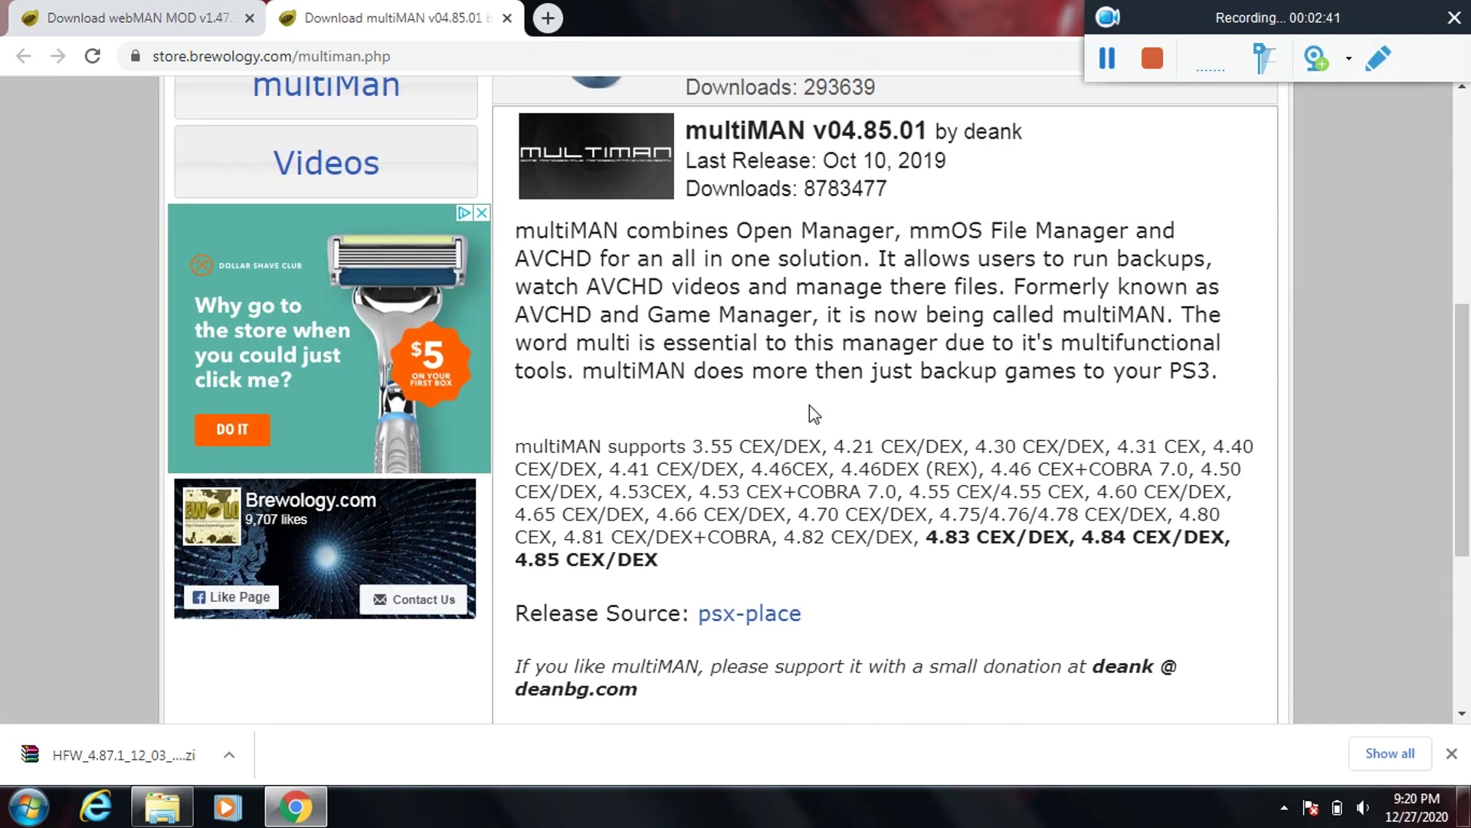
scroll(830, 354, down, 5)
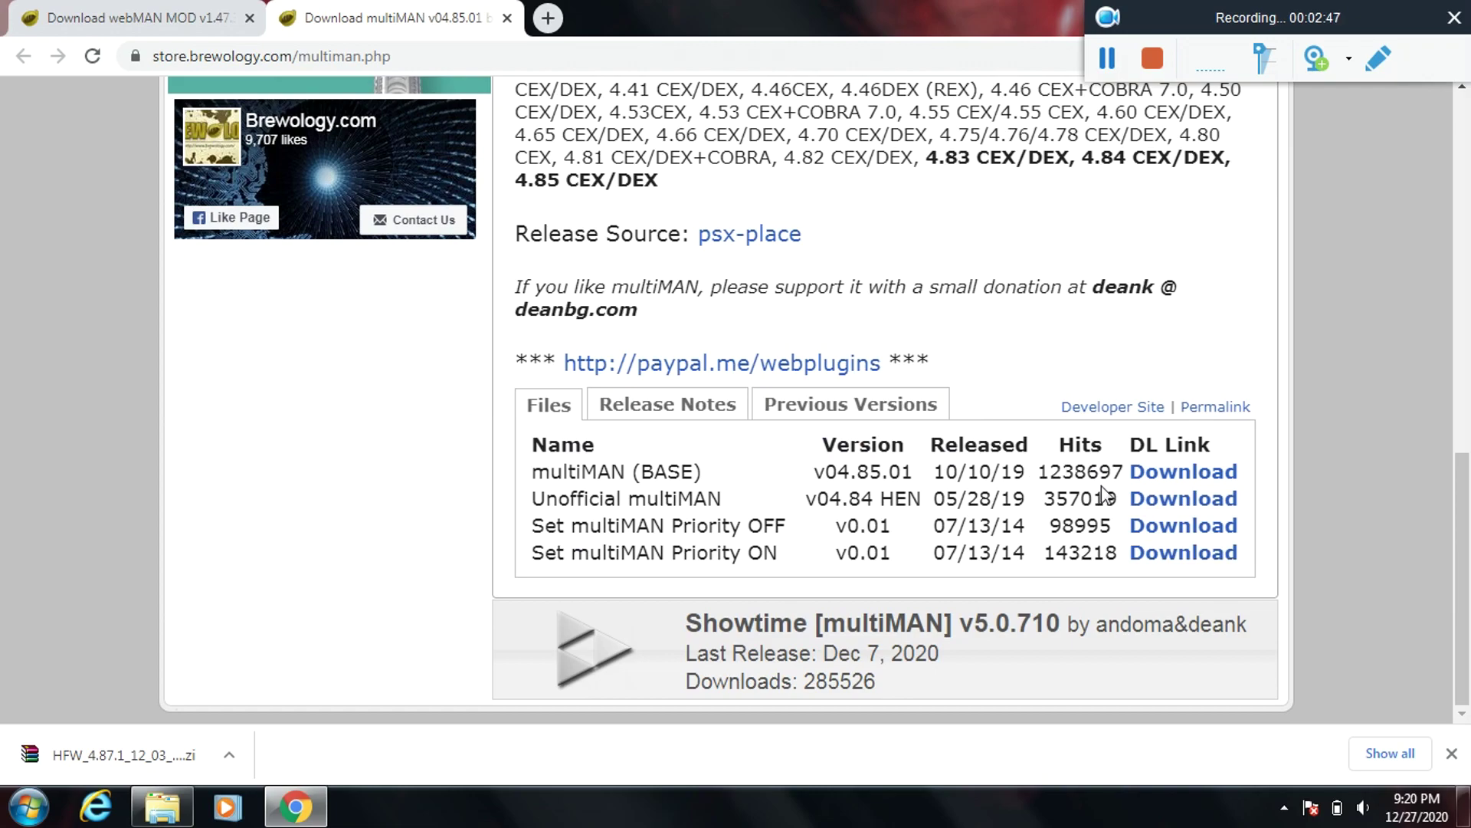
click(1158, 472)
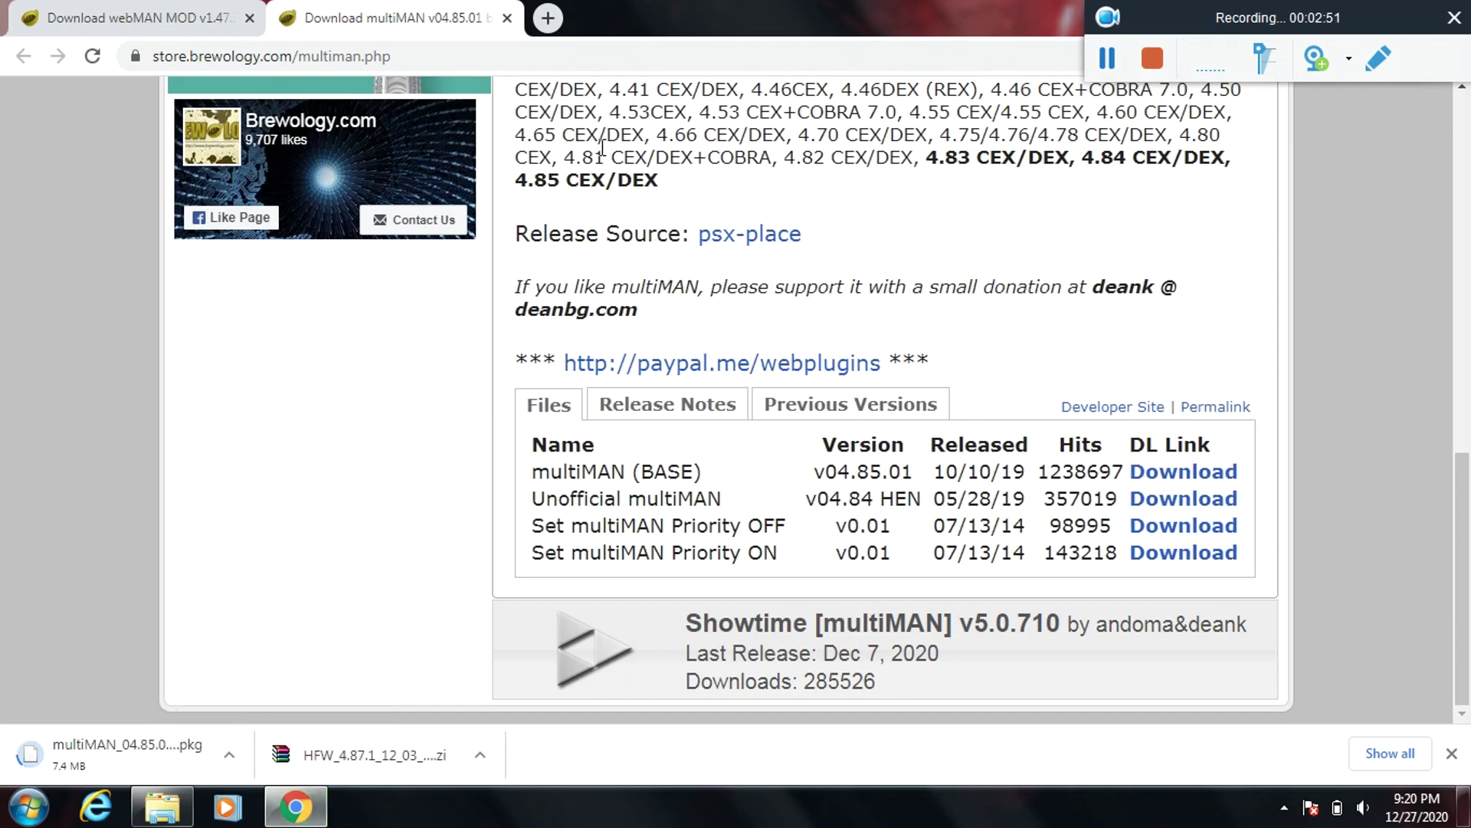
click(507, 19)
- Download webMAN MOD [4.87] v1.47.32 from its file list on the Brewology homebrew page
scroll(335, 305, up, 5)
scroll(361, 302, down, 4)
scroll(448, 289, down, 1)
scroll(537, 307, up, 1)
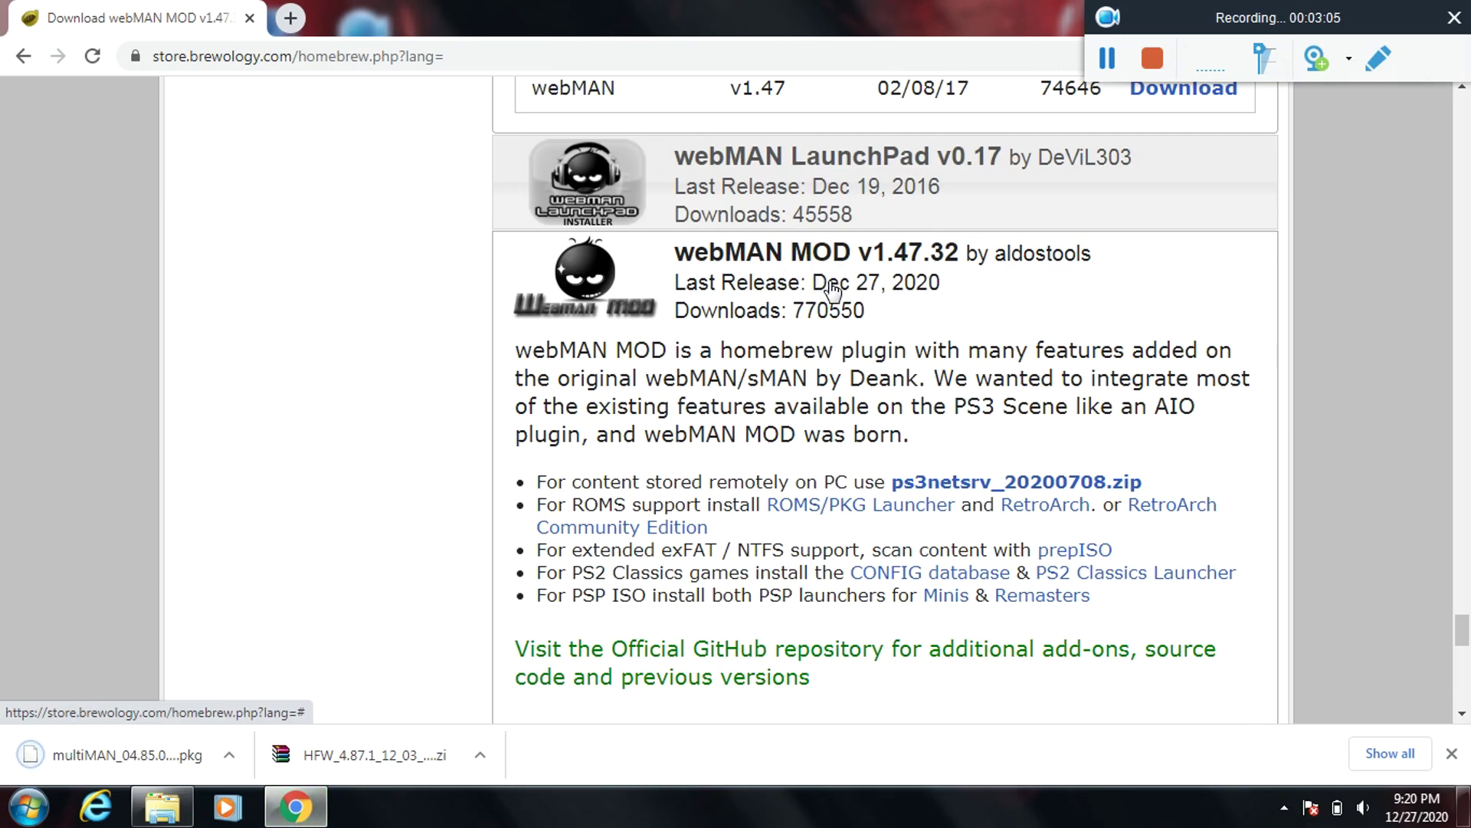
scroll(881, 368, down, 4)
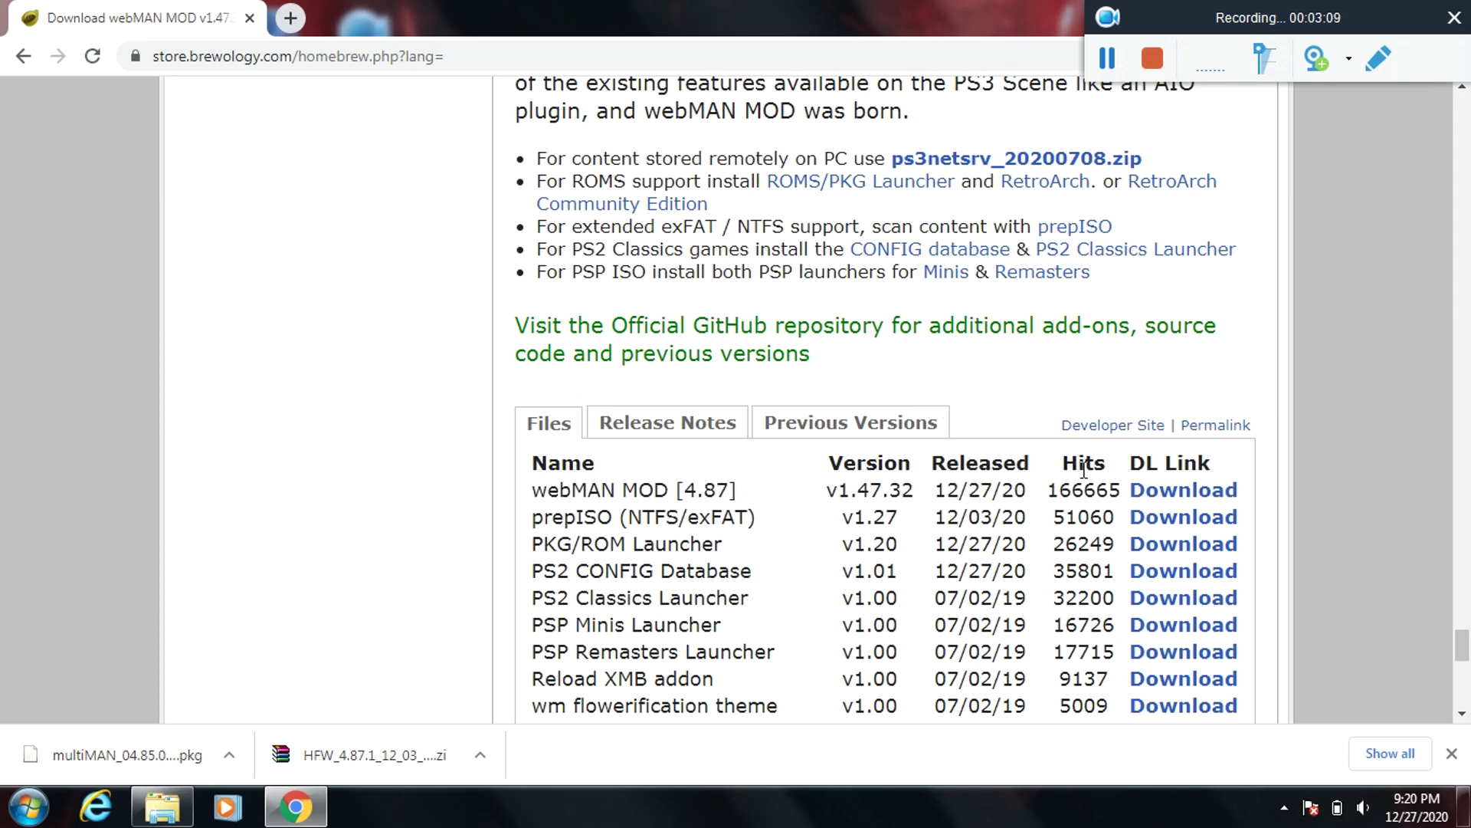
click(1145, 495)
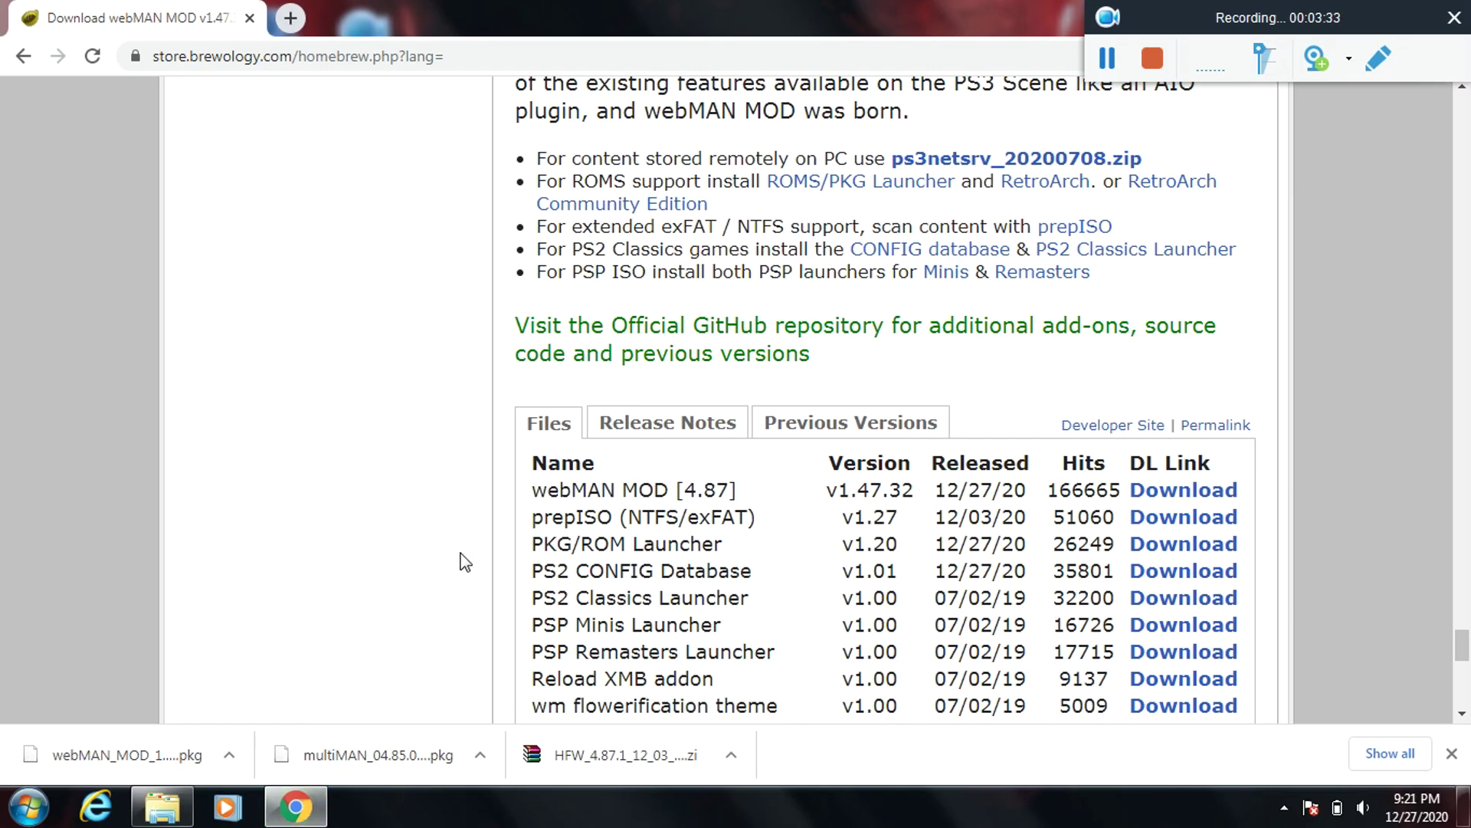
- Open the Downloads folder from the desktop and select the HFW_4.87.1_12_03_2020 (1) archive, showing its available extraction commands
click(299, 807)
double_click(269, 707)
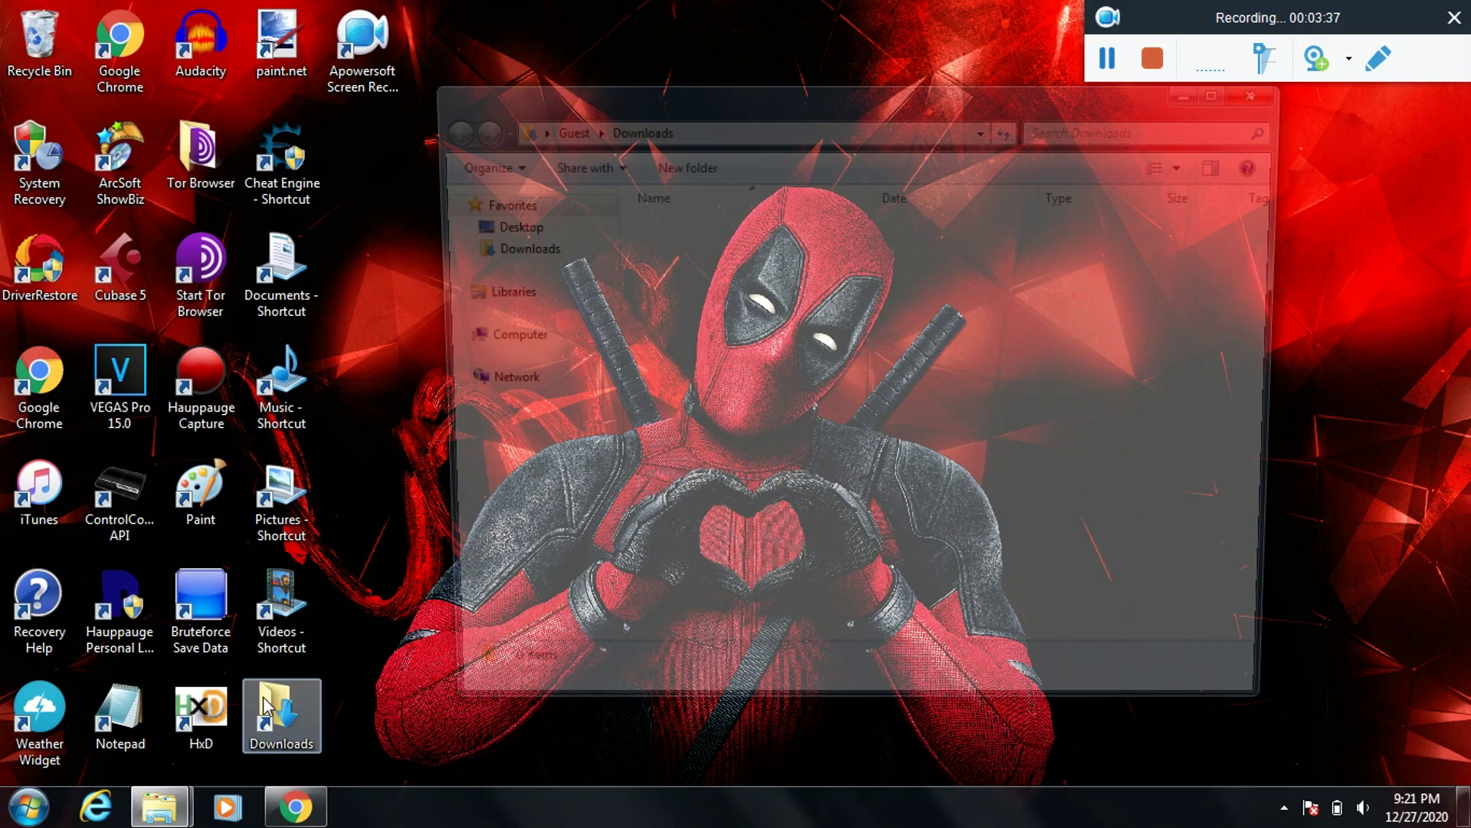
click(720, 454)
scroll(752, 487, down, 20)
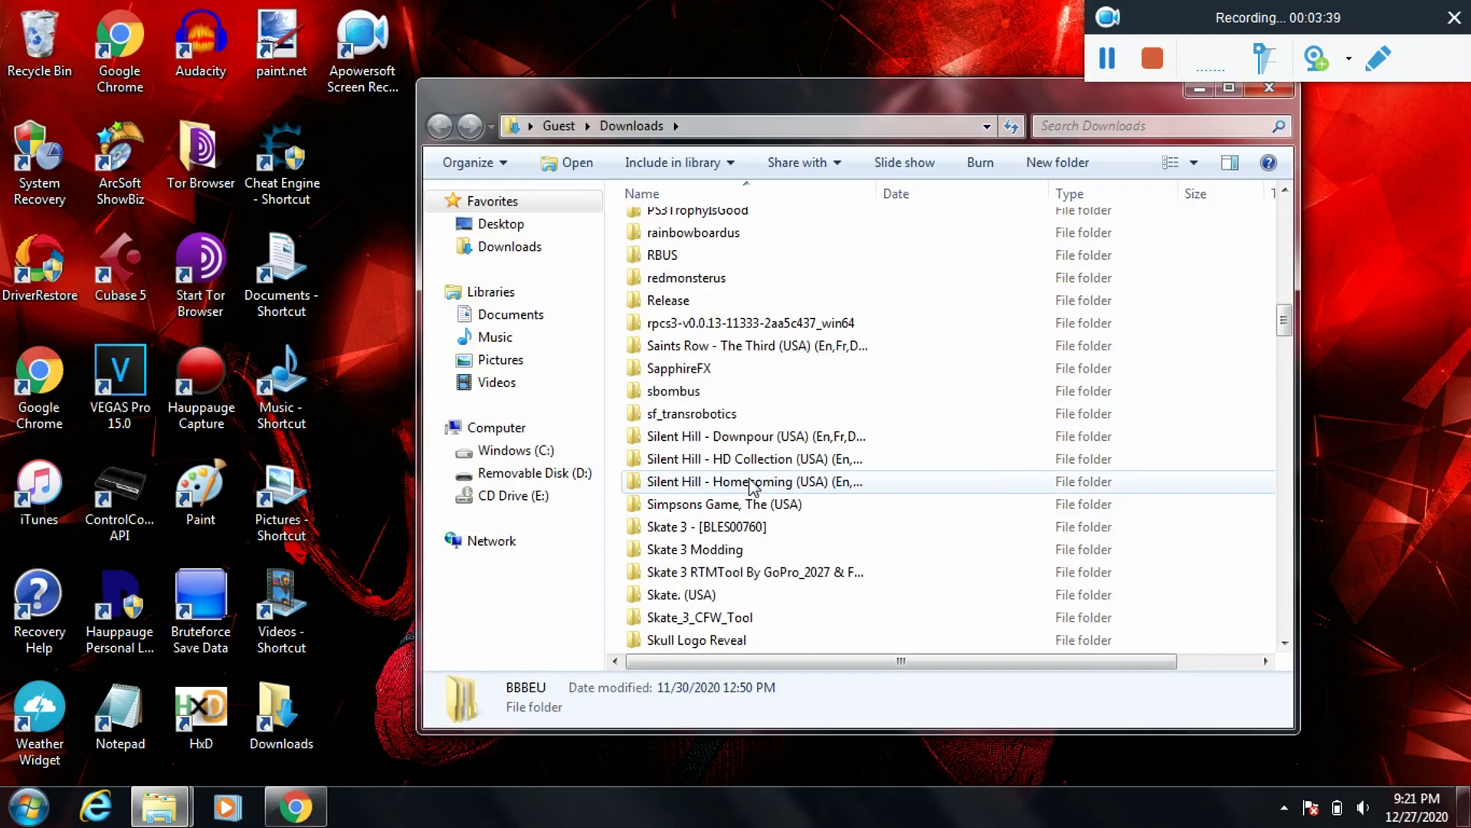
scroll(752, 486, down, 20)
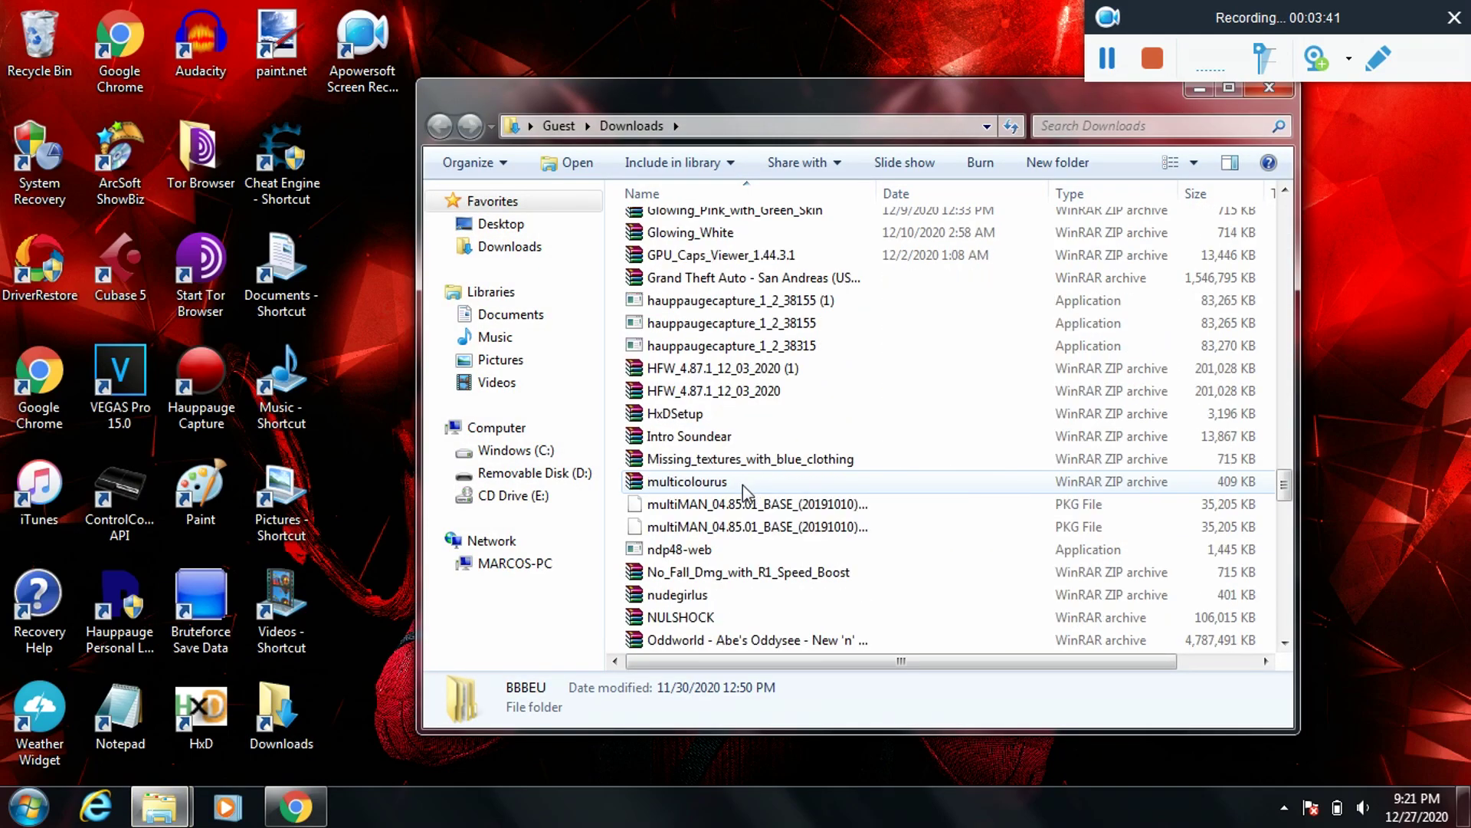
click(763, 374)
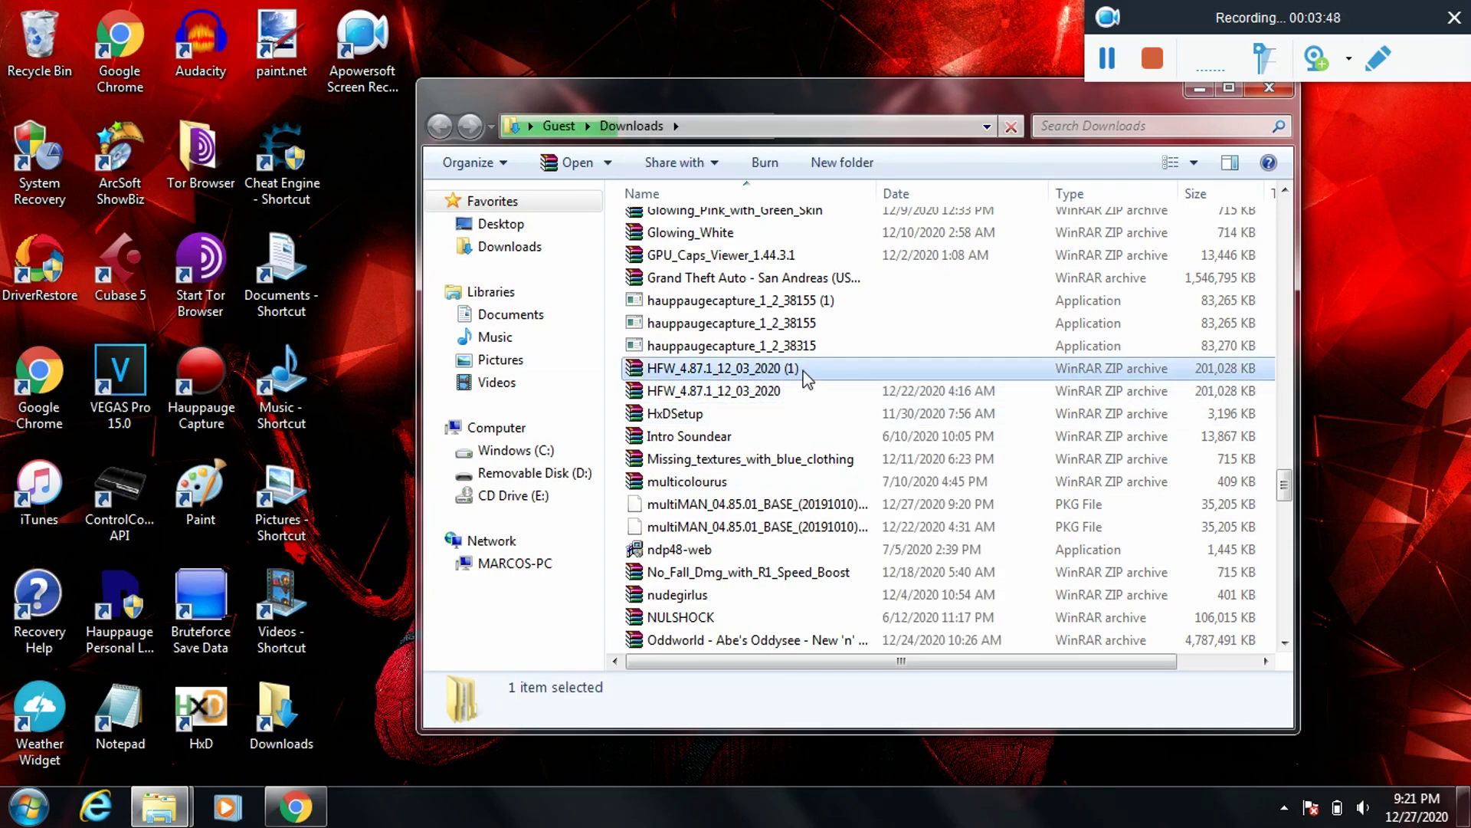
right_click(805, 370)
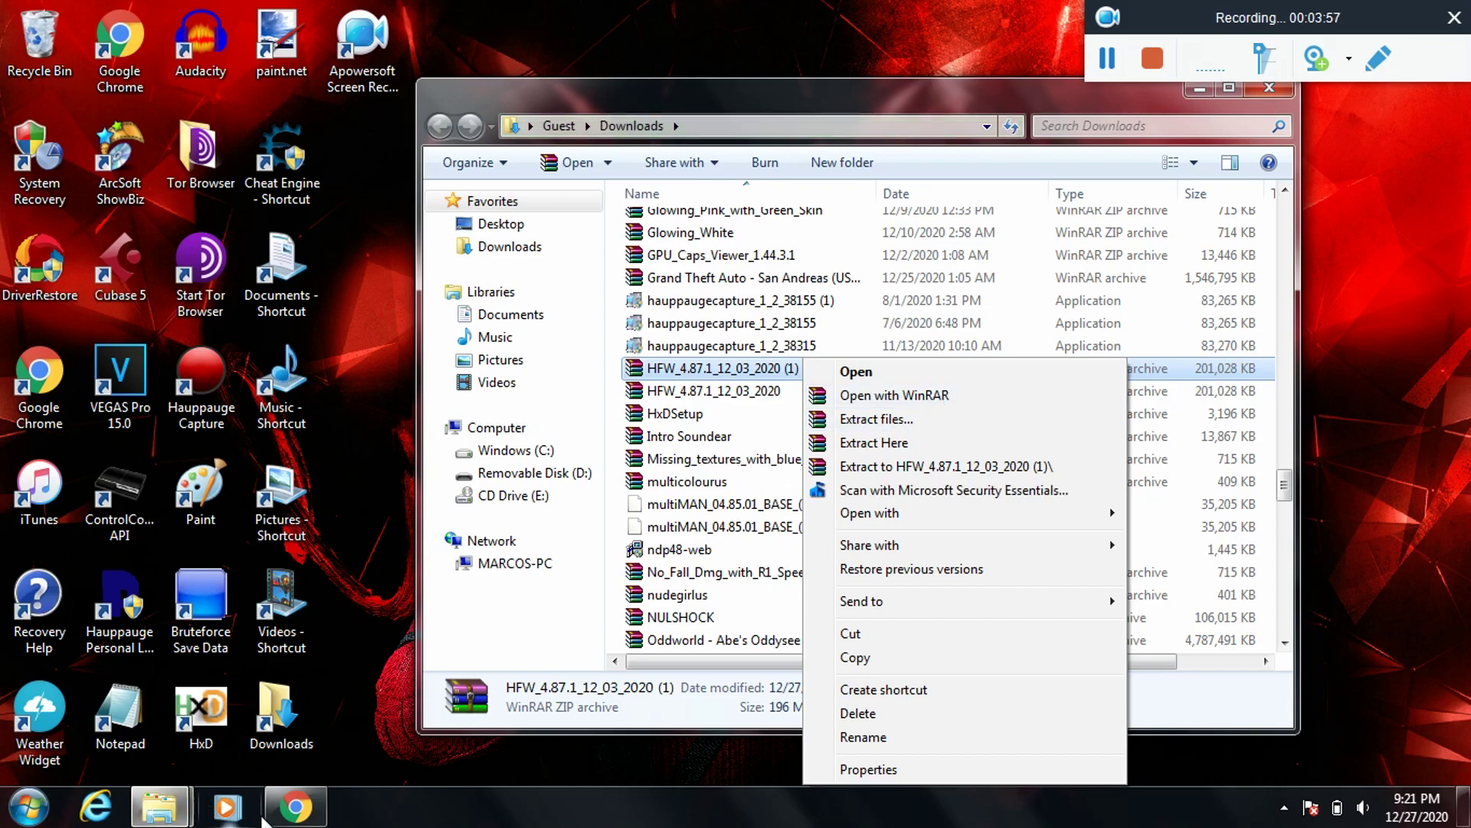
- Search Google for "winrar" in a new Chrome tab, and return to the Downloads folder
click(295, 806)
click(290, 19)
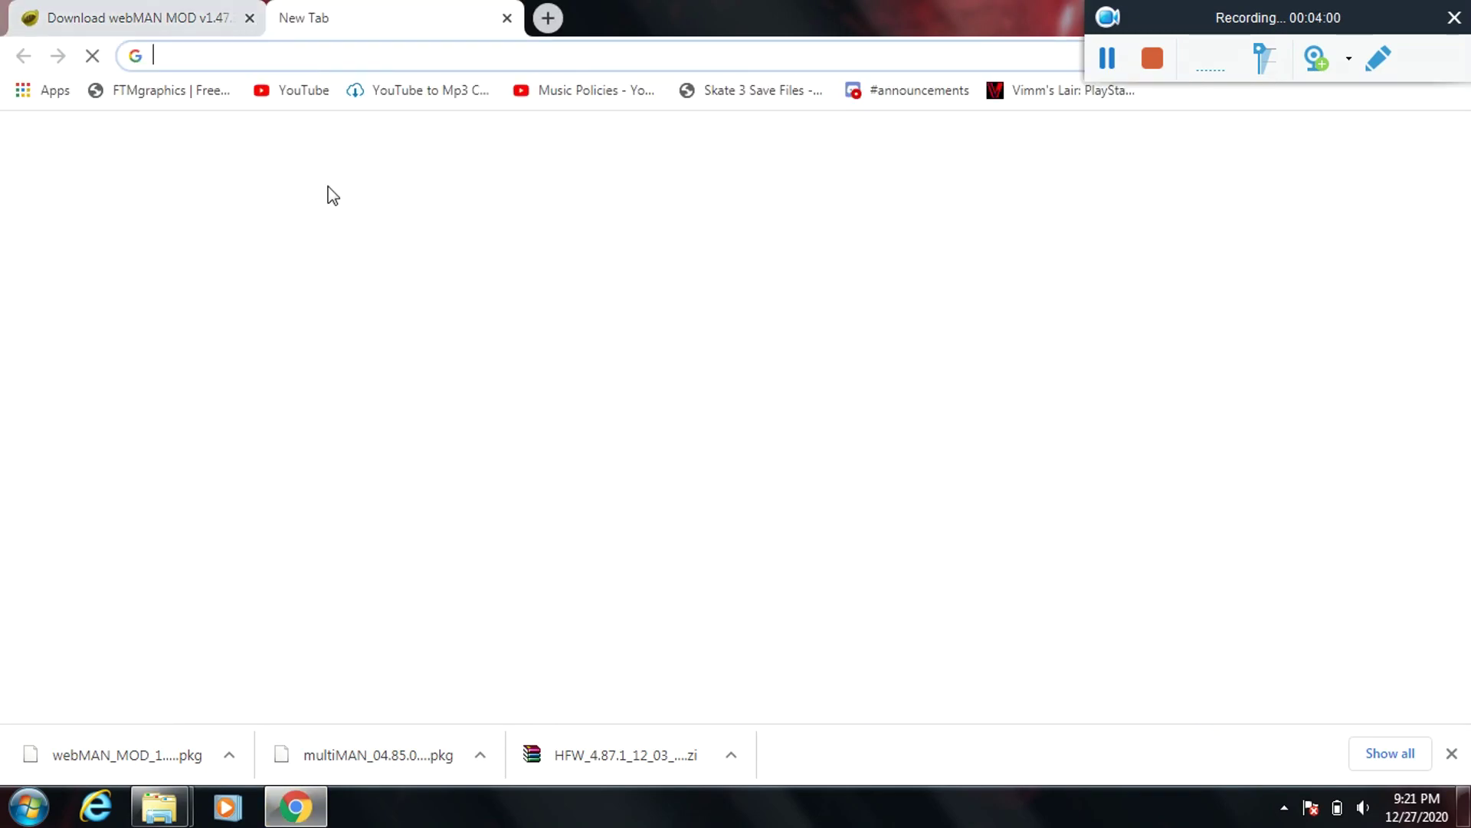
text(winrar)
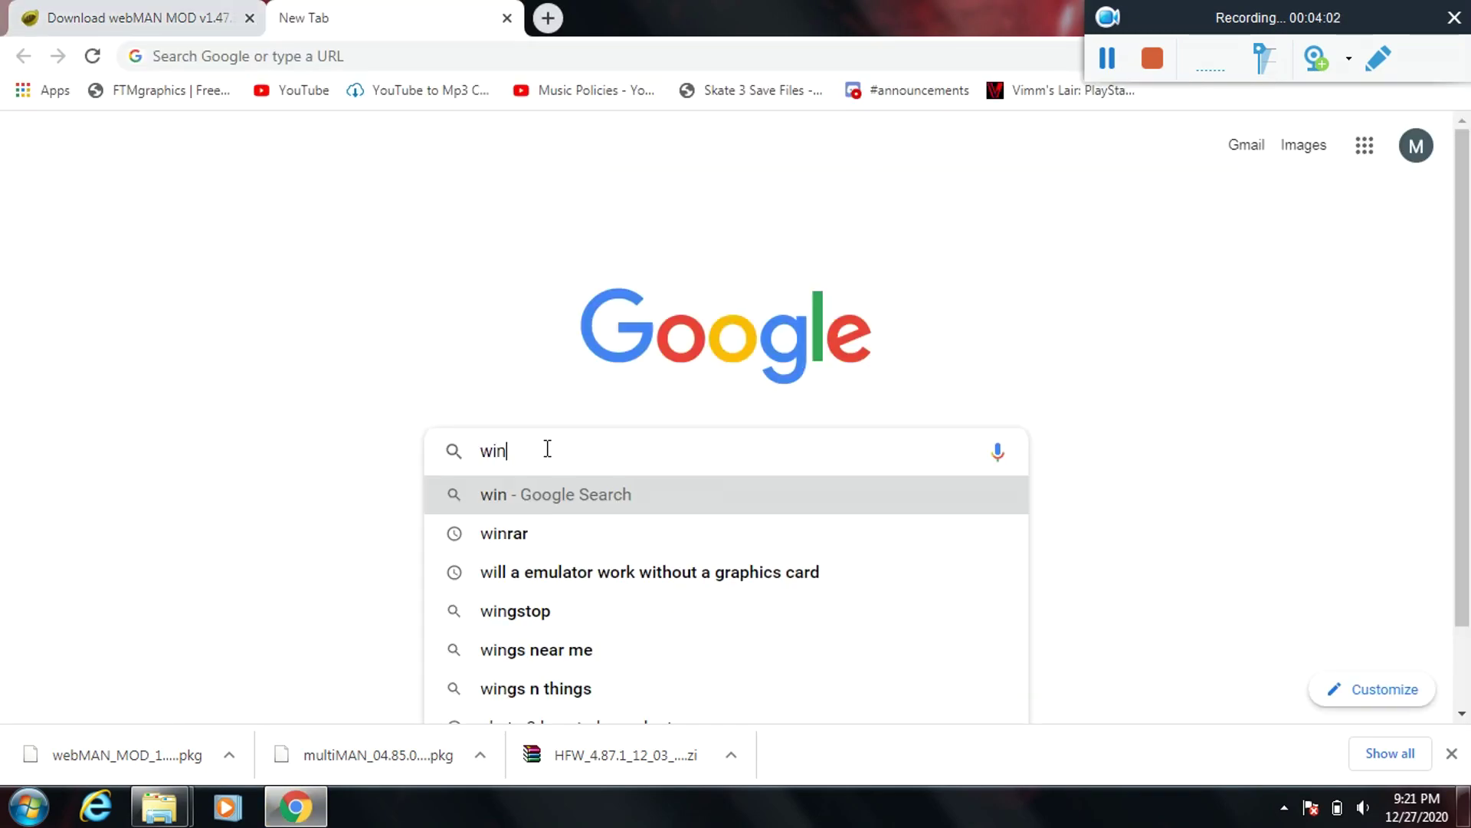
key(Return)
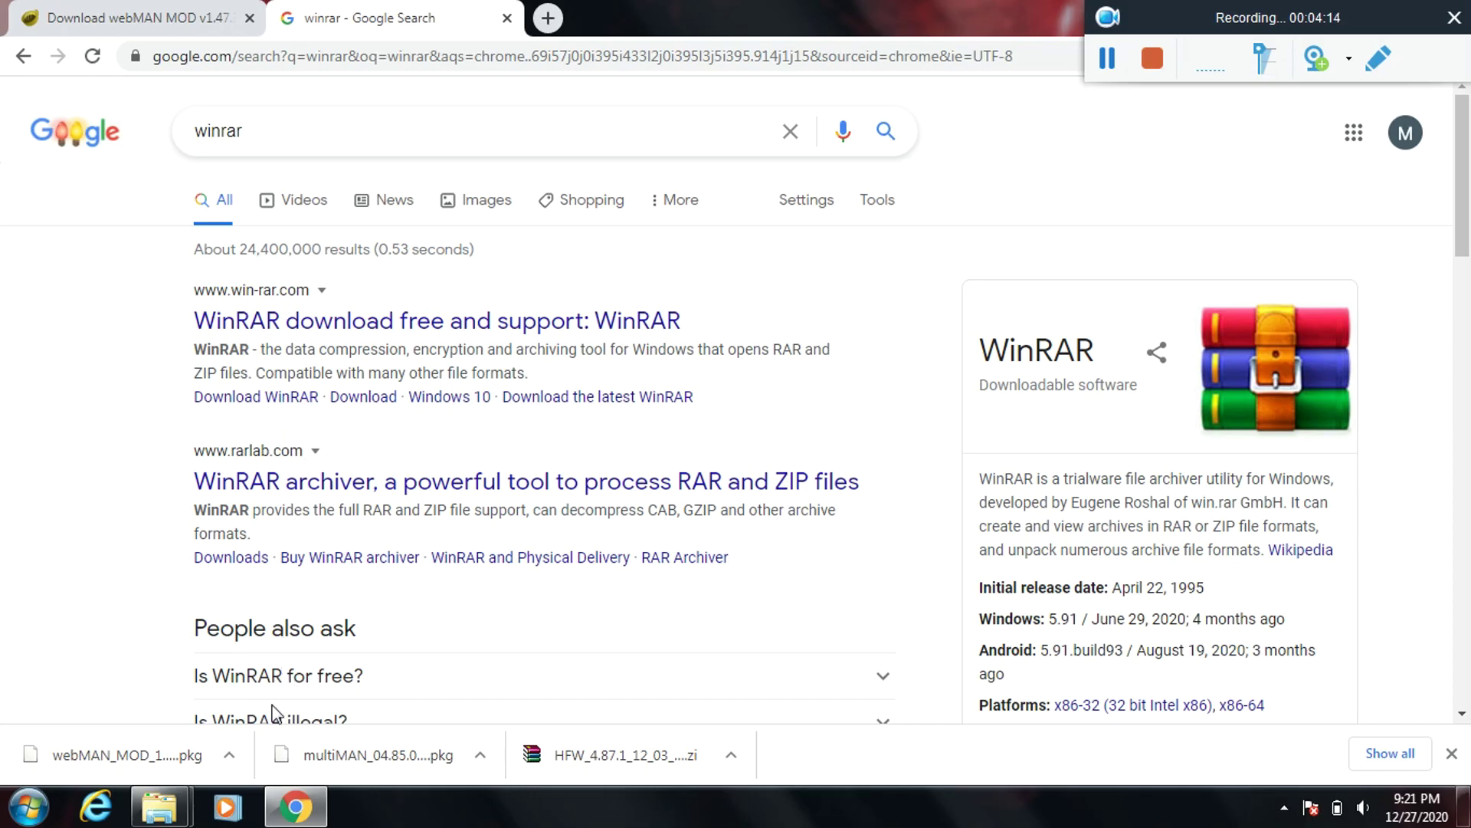
click(296, 806)
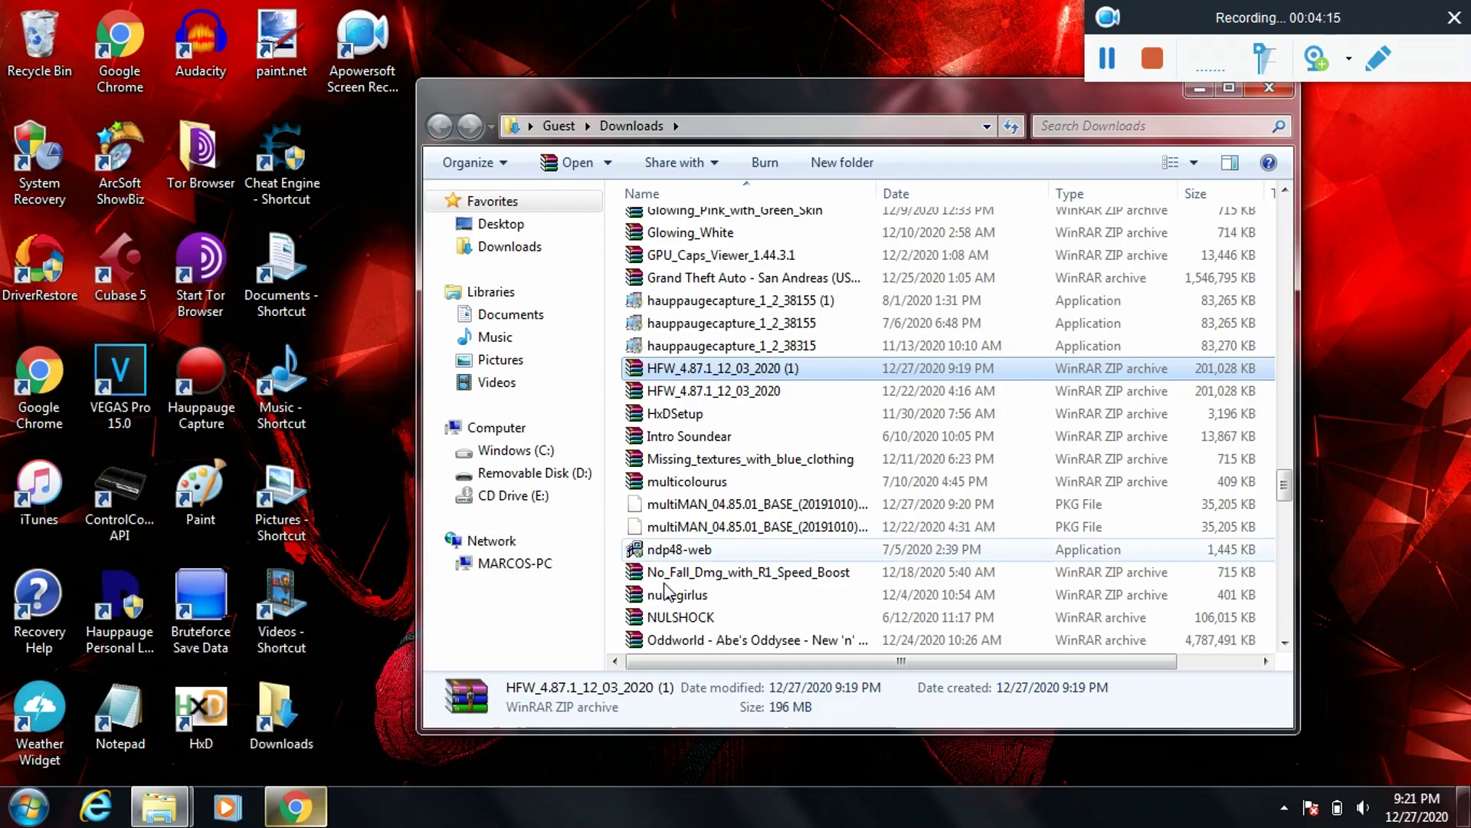
- Extract the HFW_4.87.1_12_03_2020 (1) archive with WinRAR into its default folder of the same name in Downloads
right_click(749, 361)
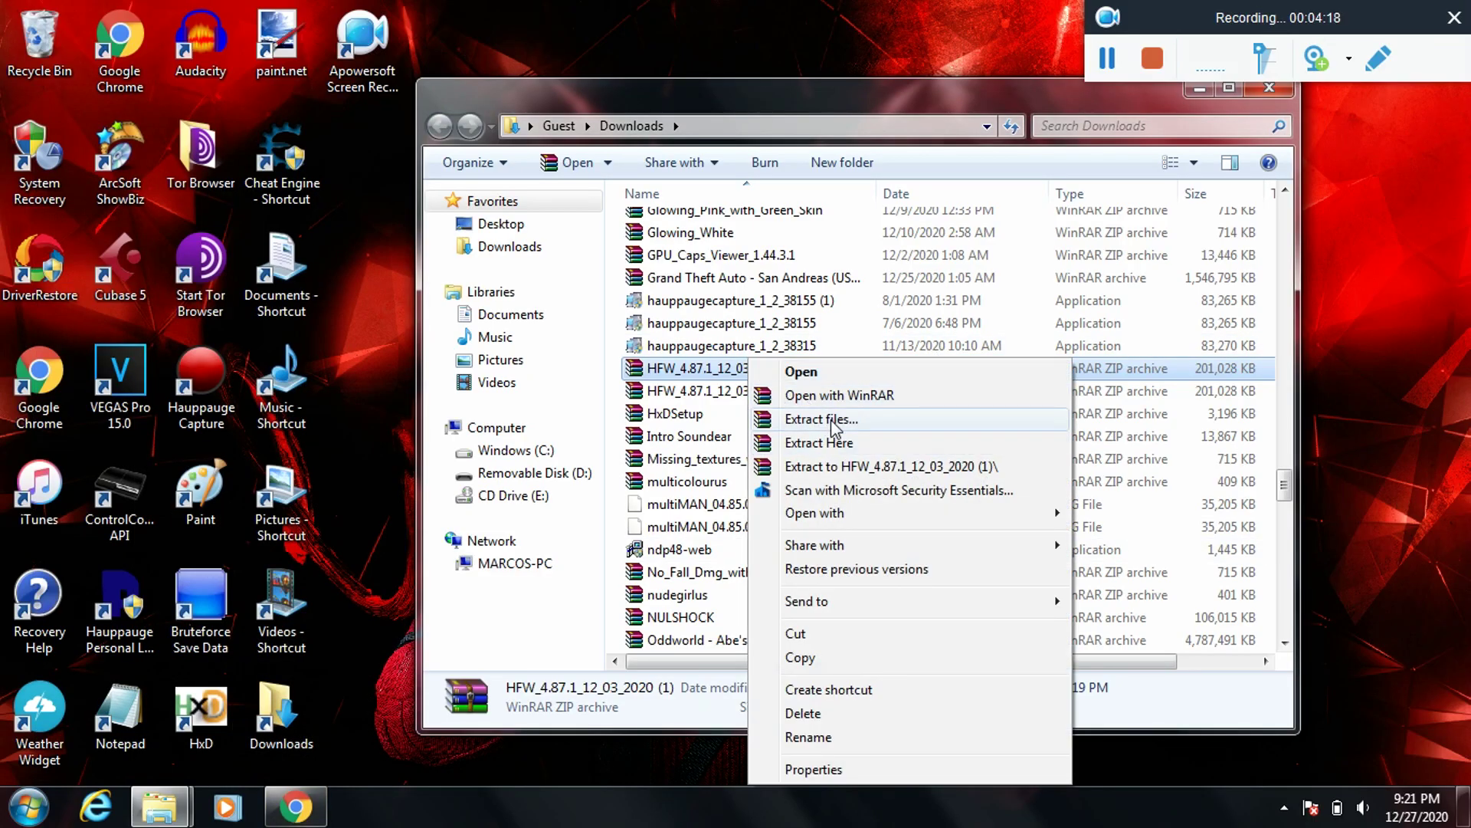
click(864, 429)
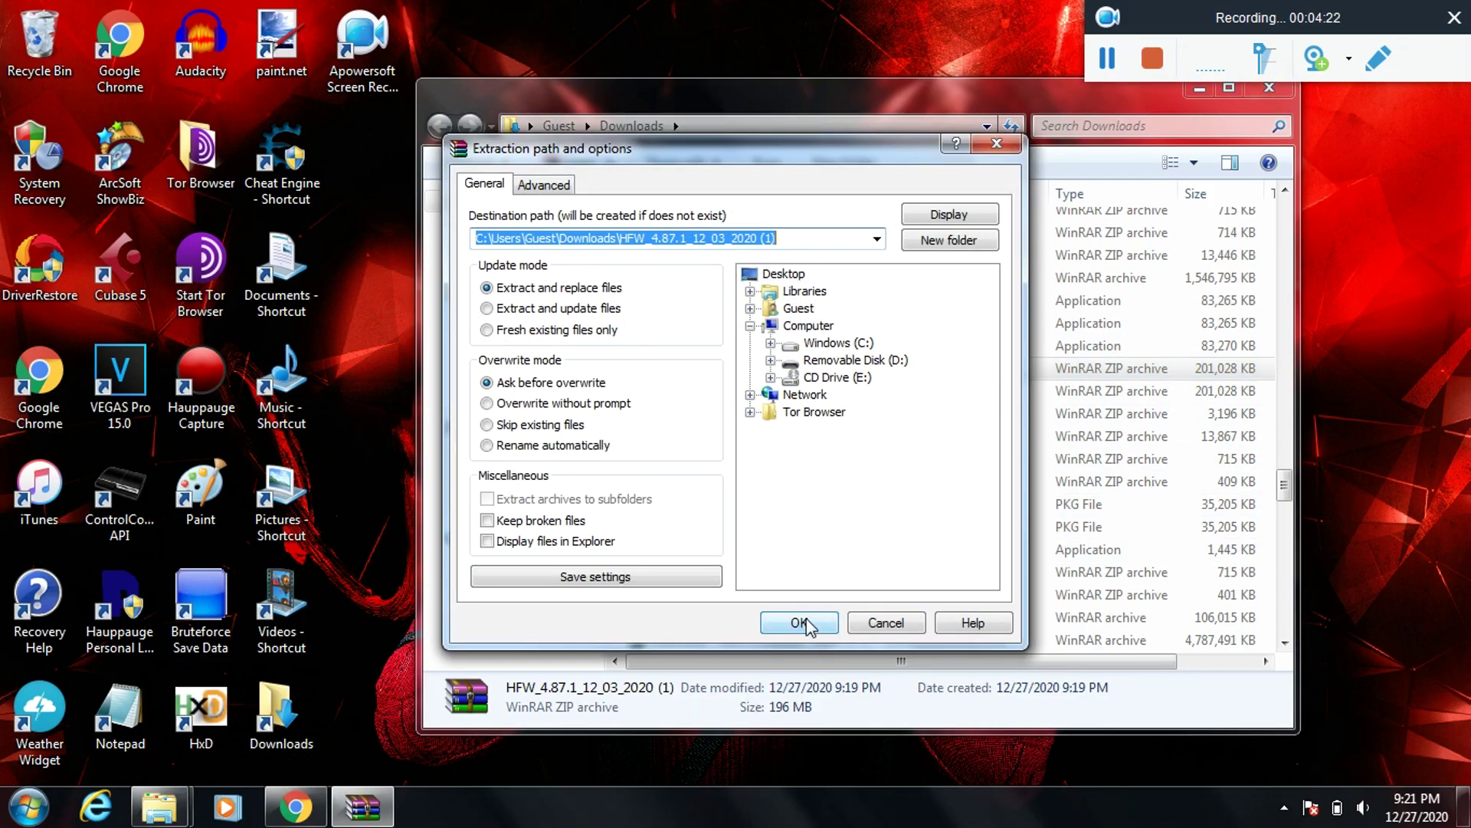
click(800, 623)
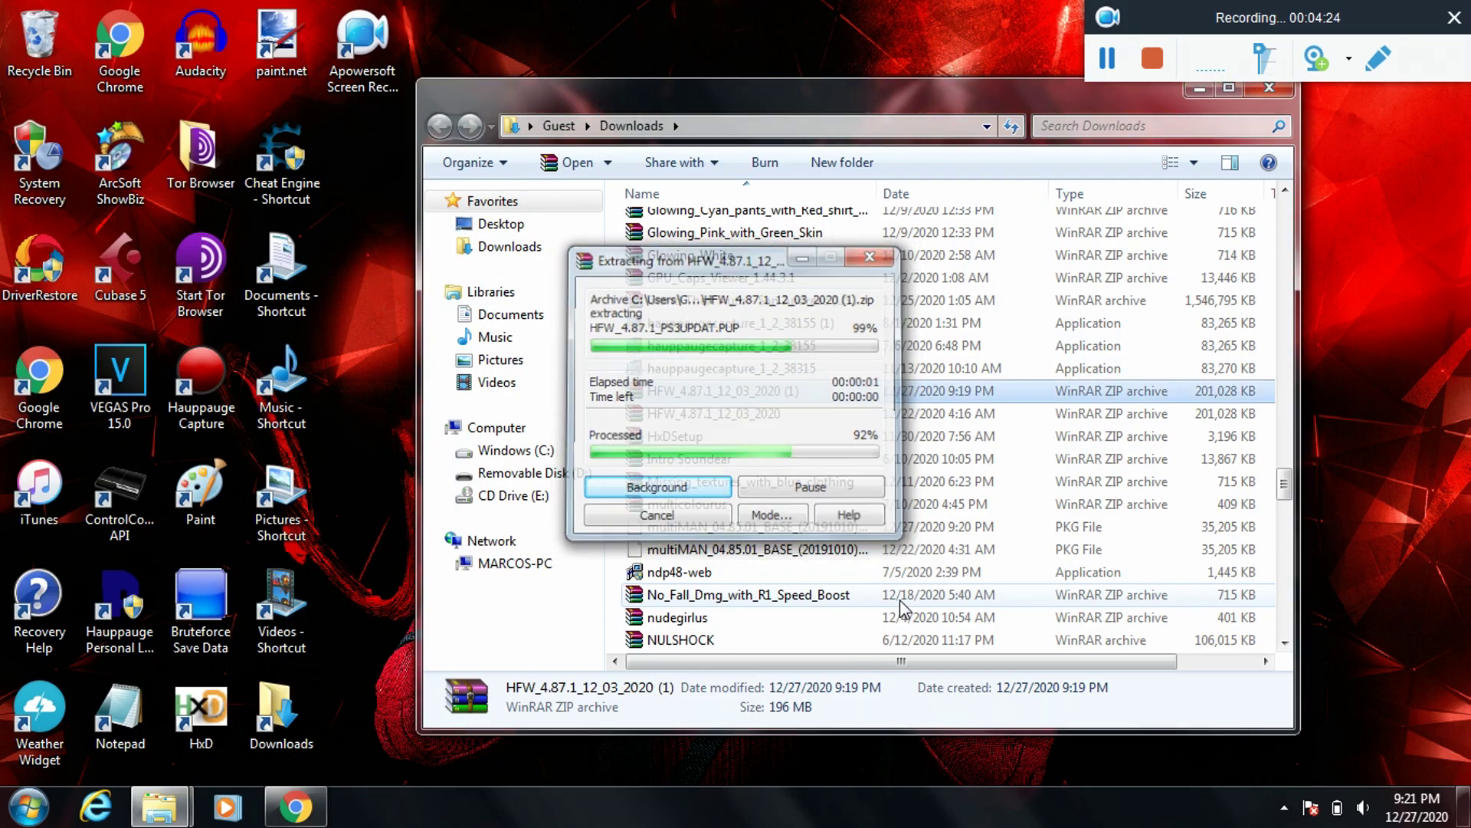
- Open the extracted HFW_4.87.1_12_03_2020 (1) folder and select the HFW_4.87.1_PS3UPDAT.PUP file
scroll(901, 536, up, 12)
scroll(893, 460, down, 10)
scroll(891, 445, down, 4)
scroll(896, 452, up, 15)
scroll(782, 509, up, 14)
scroll(782, 499, down, 5)
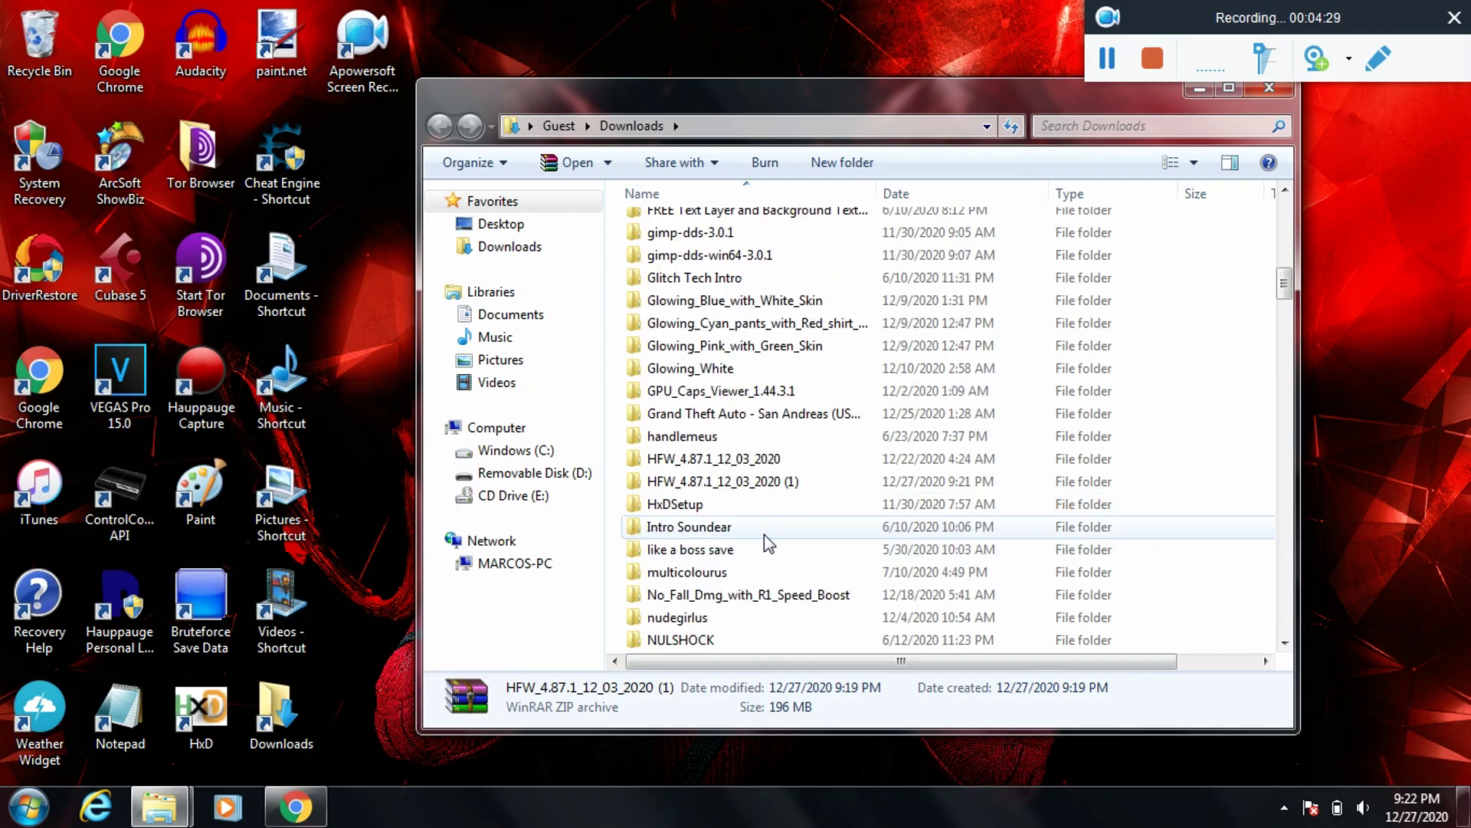
scroll(782, 475, down, 1)
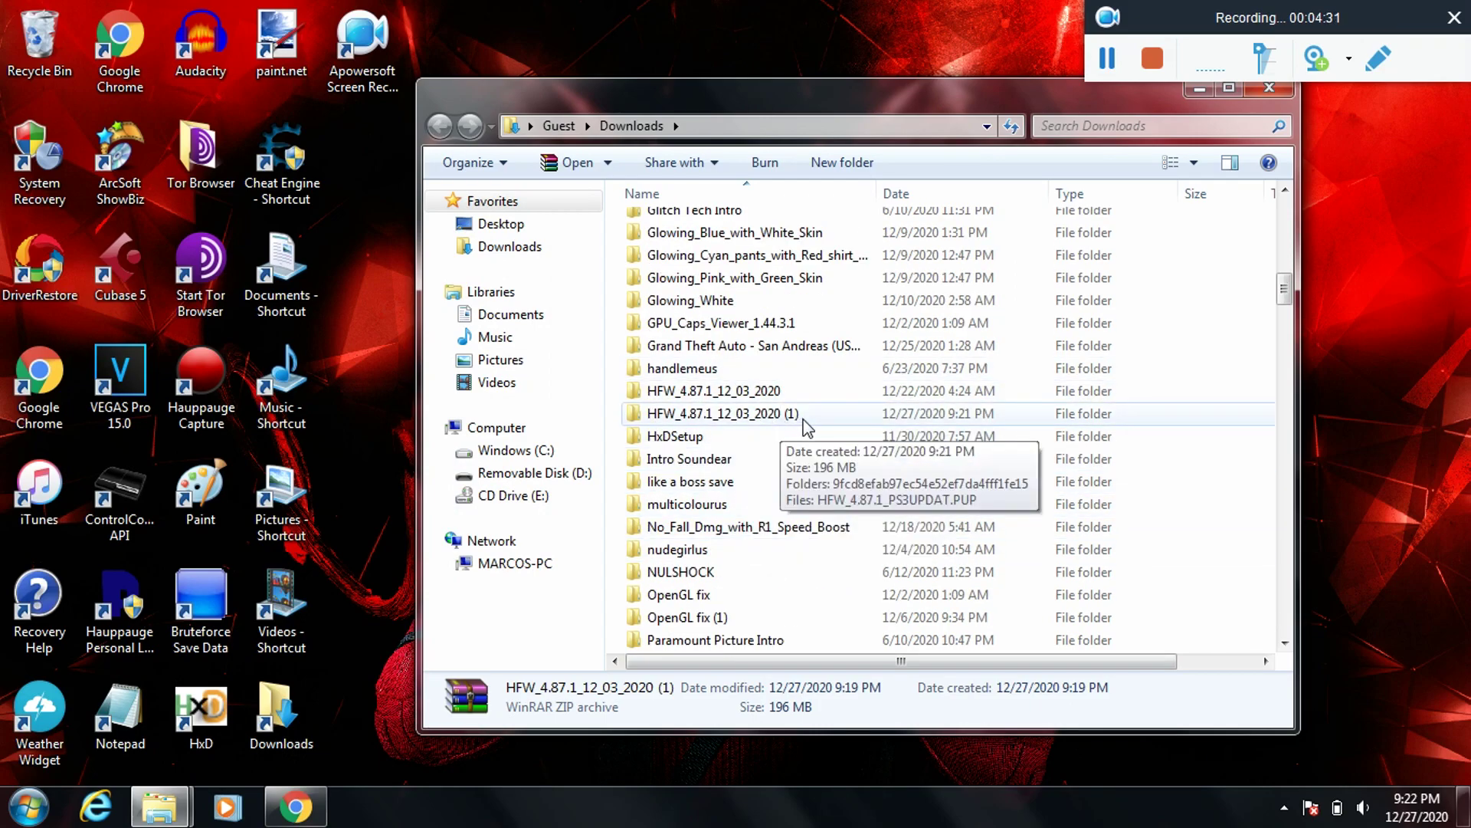
double_click(806, 417)
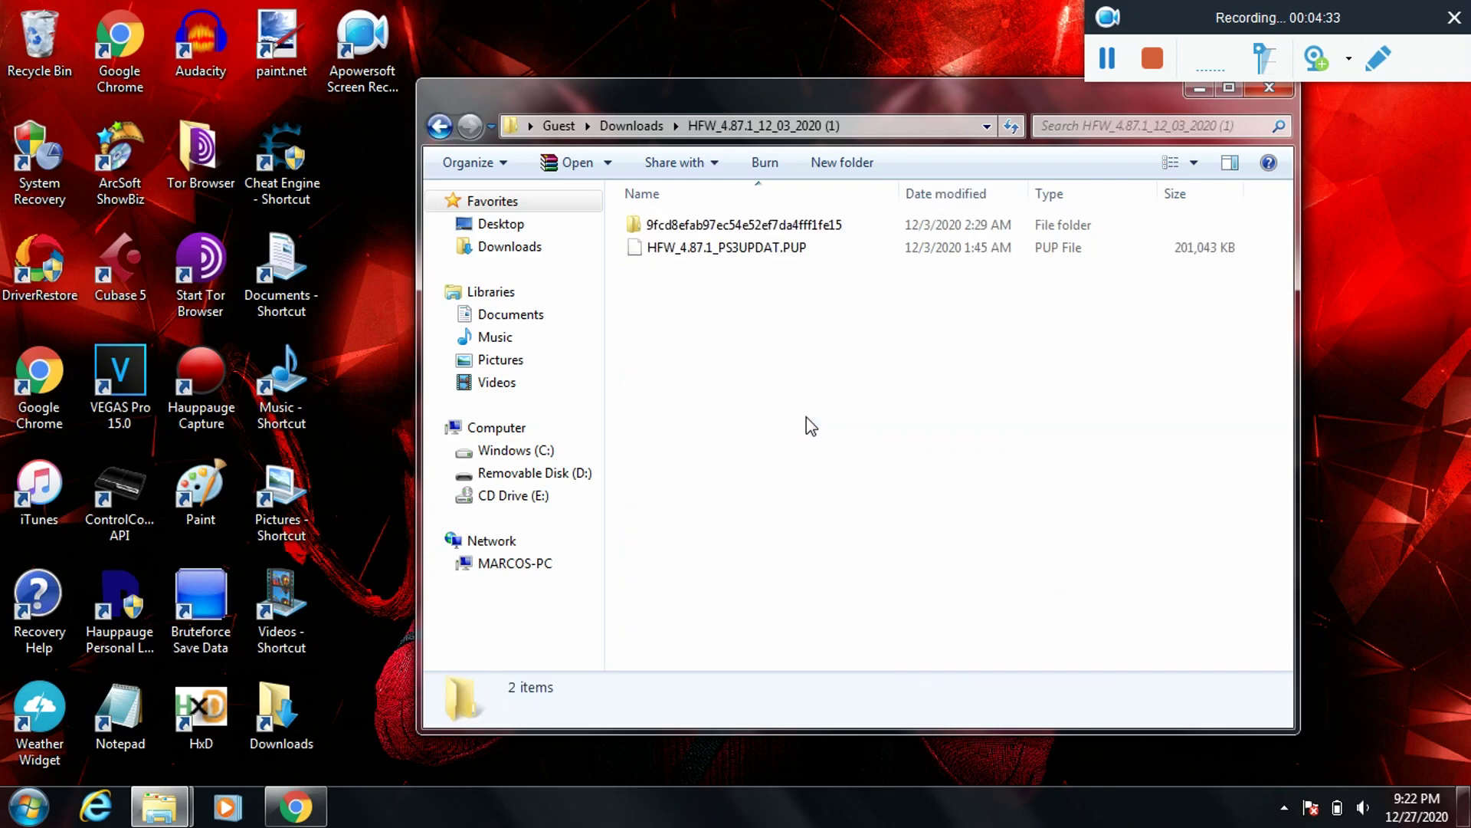
click(789, 256)
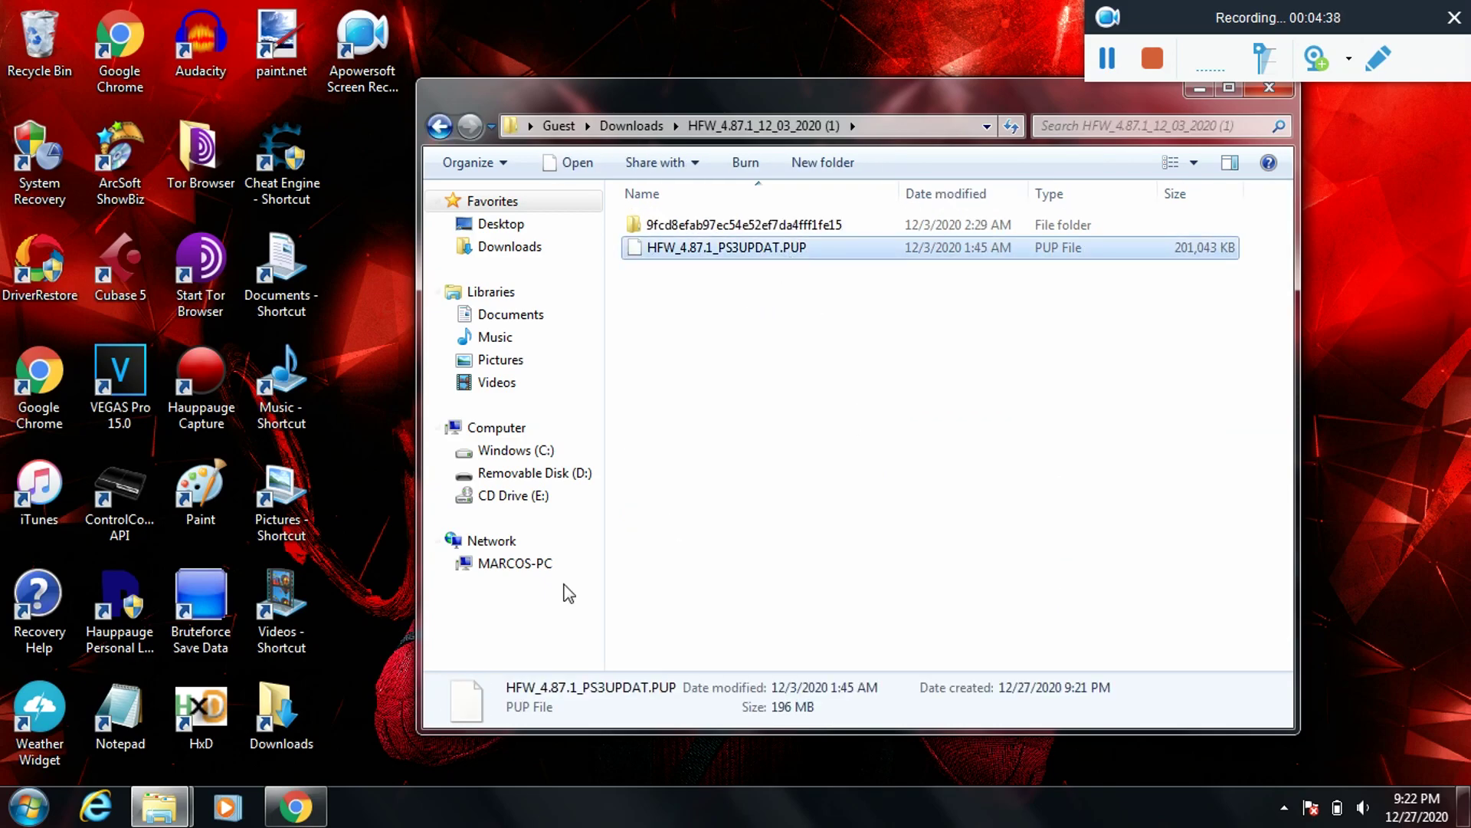
- Open the Computer window and arrange it beside the extracted firmware folder window
click(29, 806)
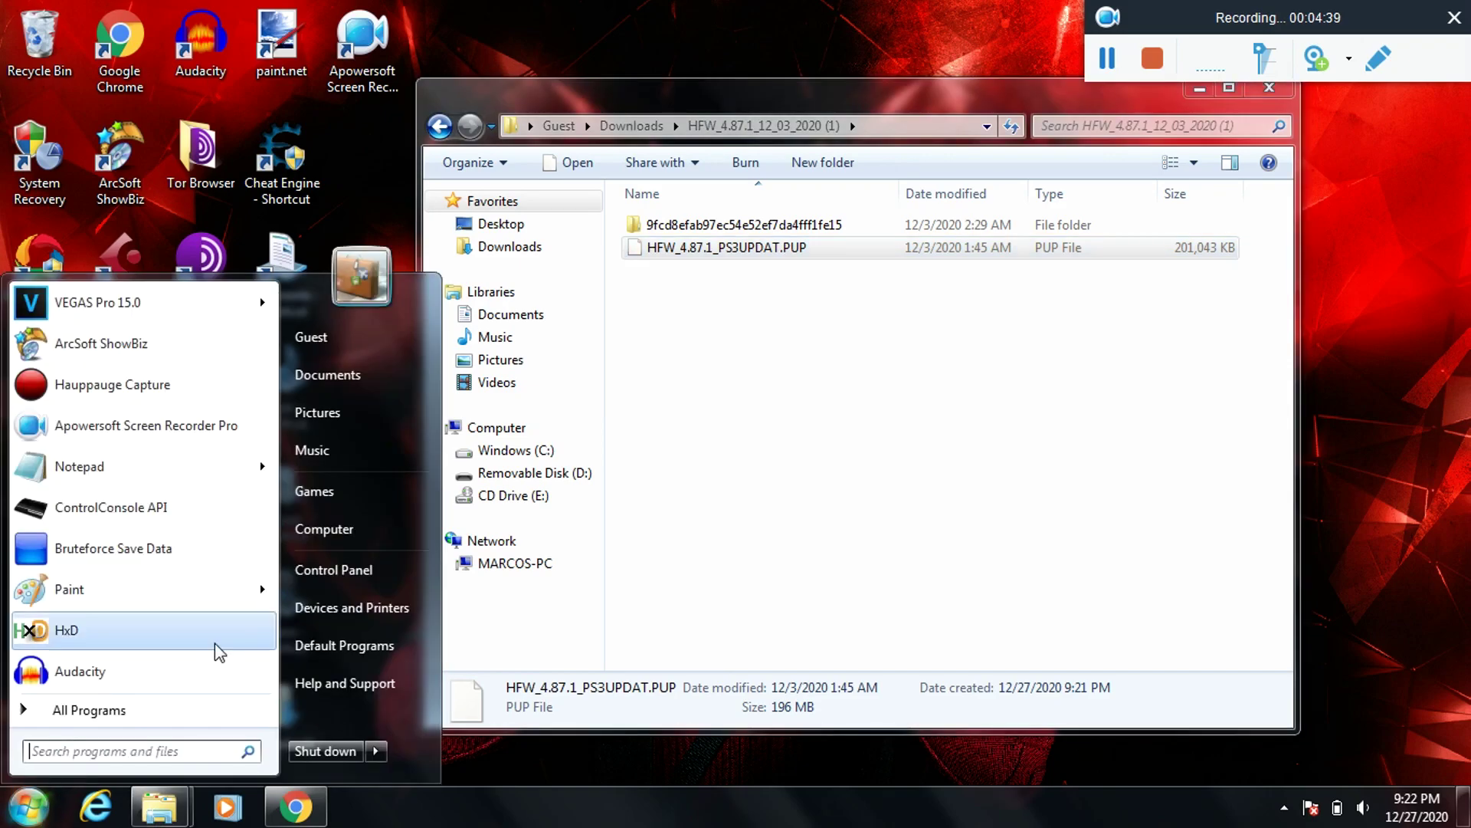
click(316, 529)
drag(836, 122, 959, 119)
drag(578, 91, 176, 110)
click(913, 431)
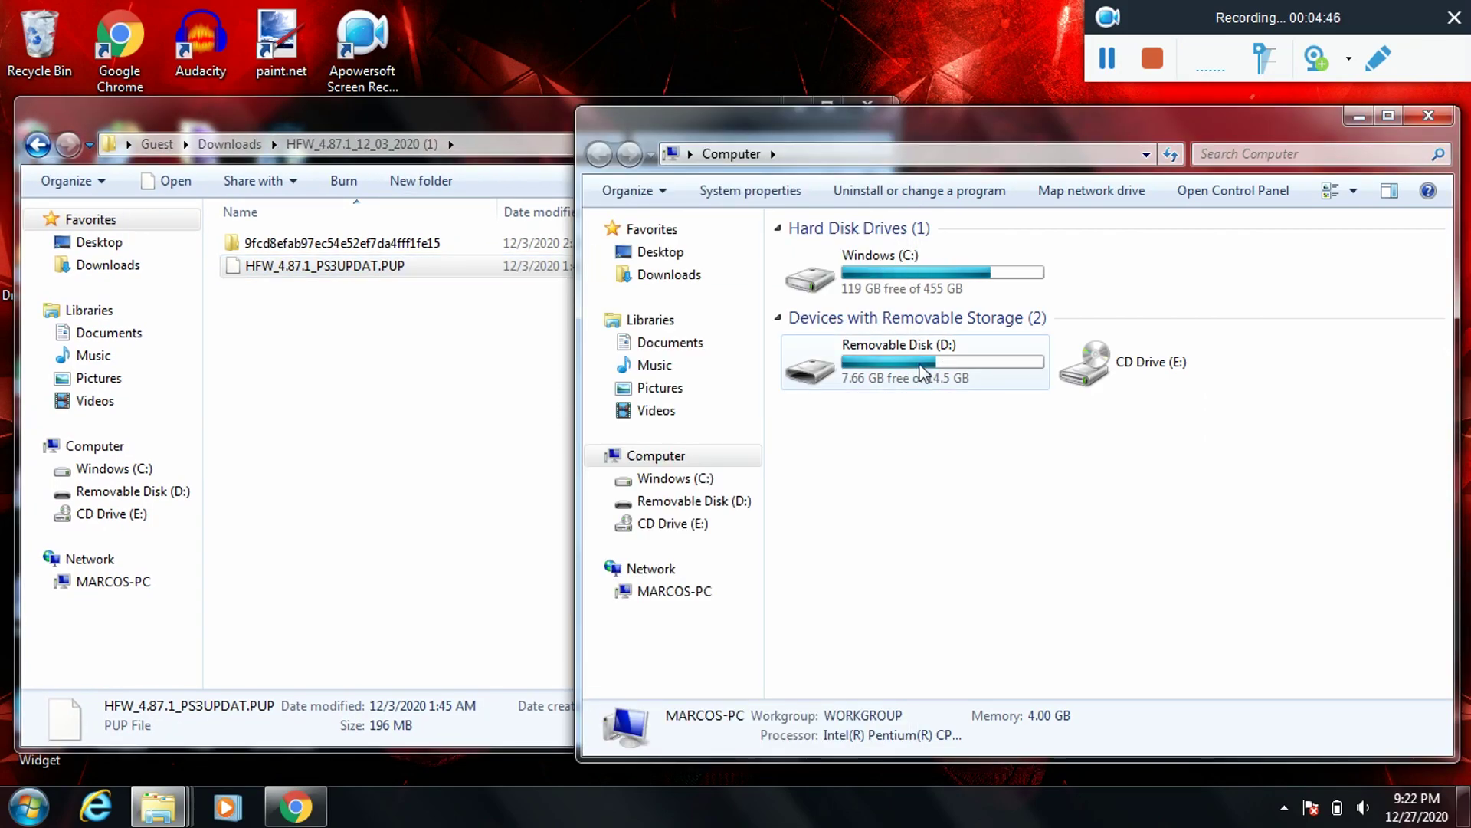
- Check the file system of Removable Disk (D:) in its properties and close them
click(967, 381)
right_click(956, 368)
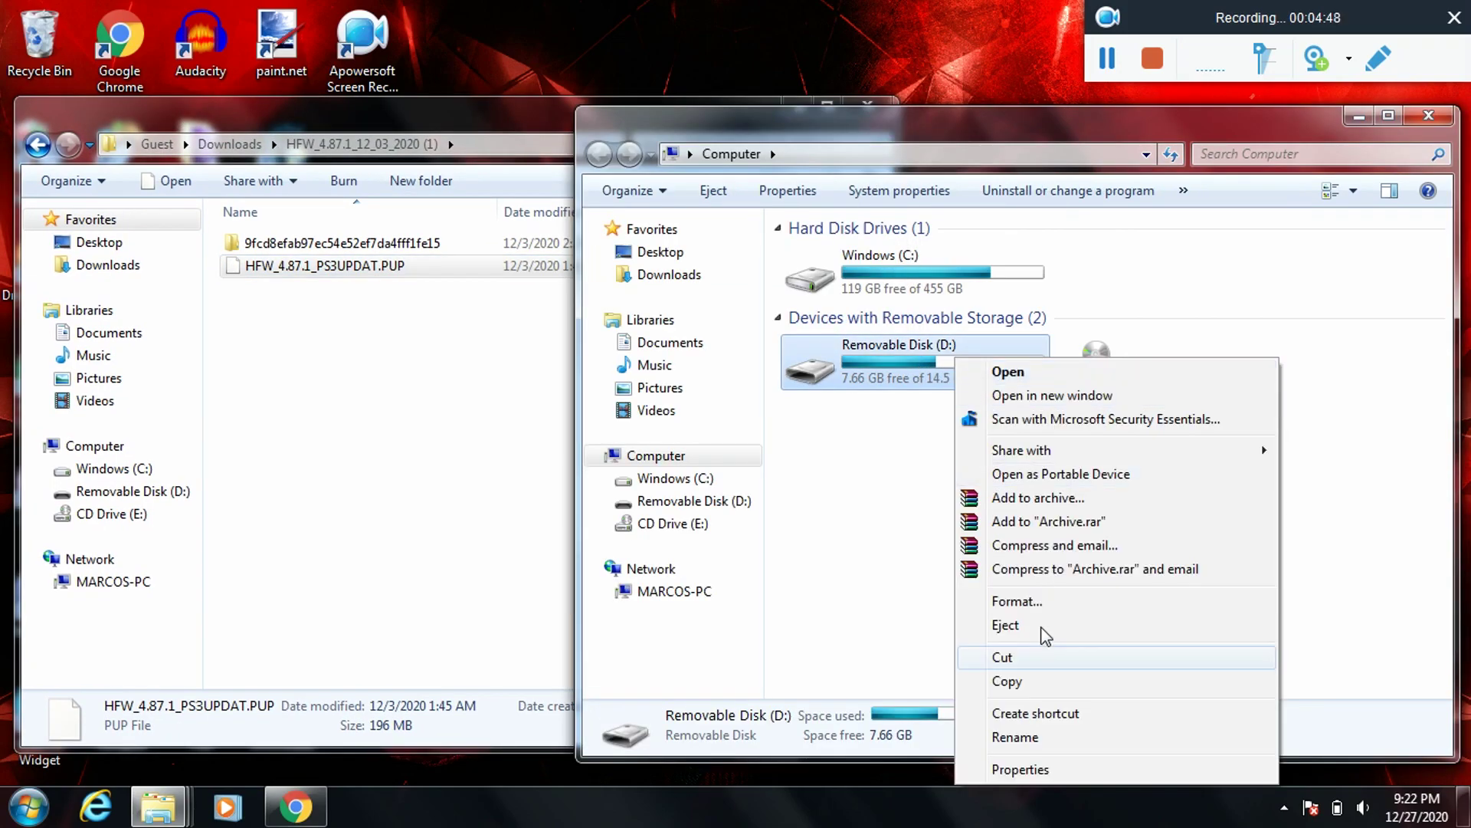
click(1007, 779)
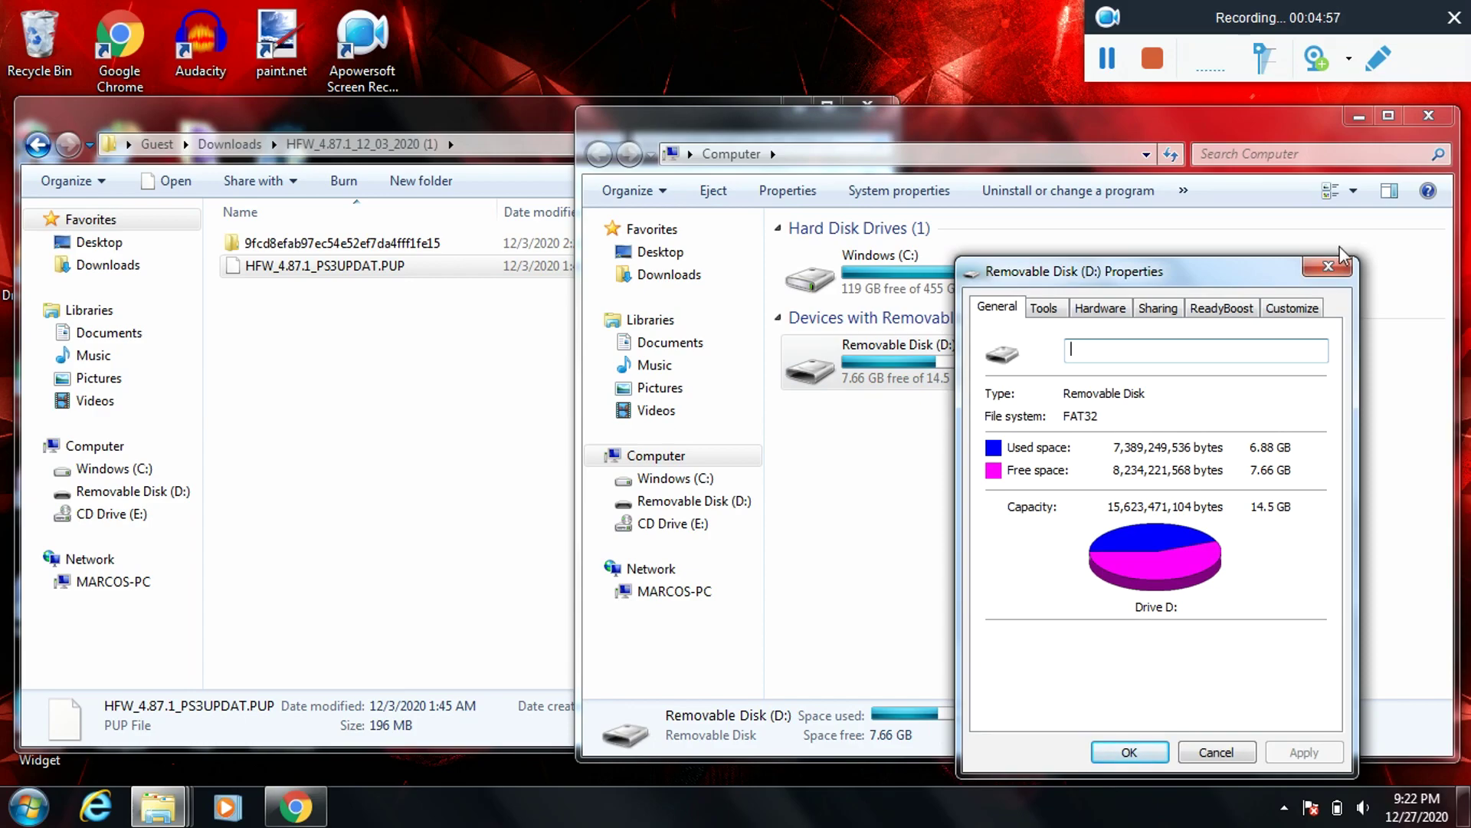
click(1329, 266)
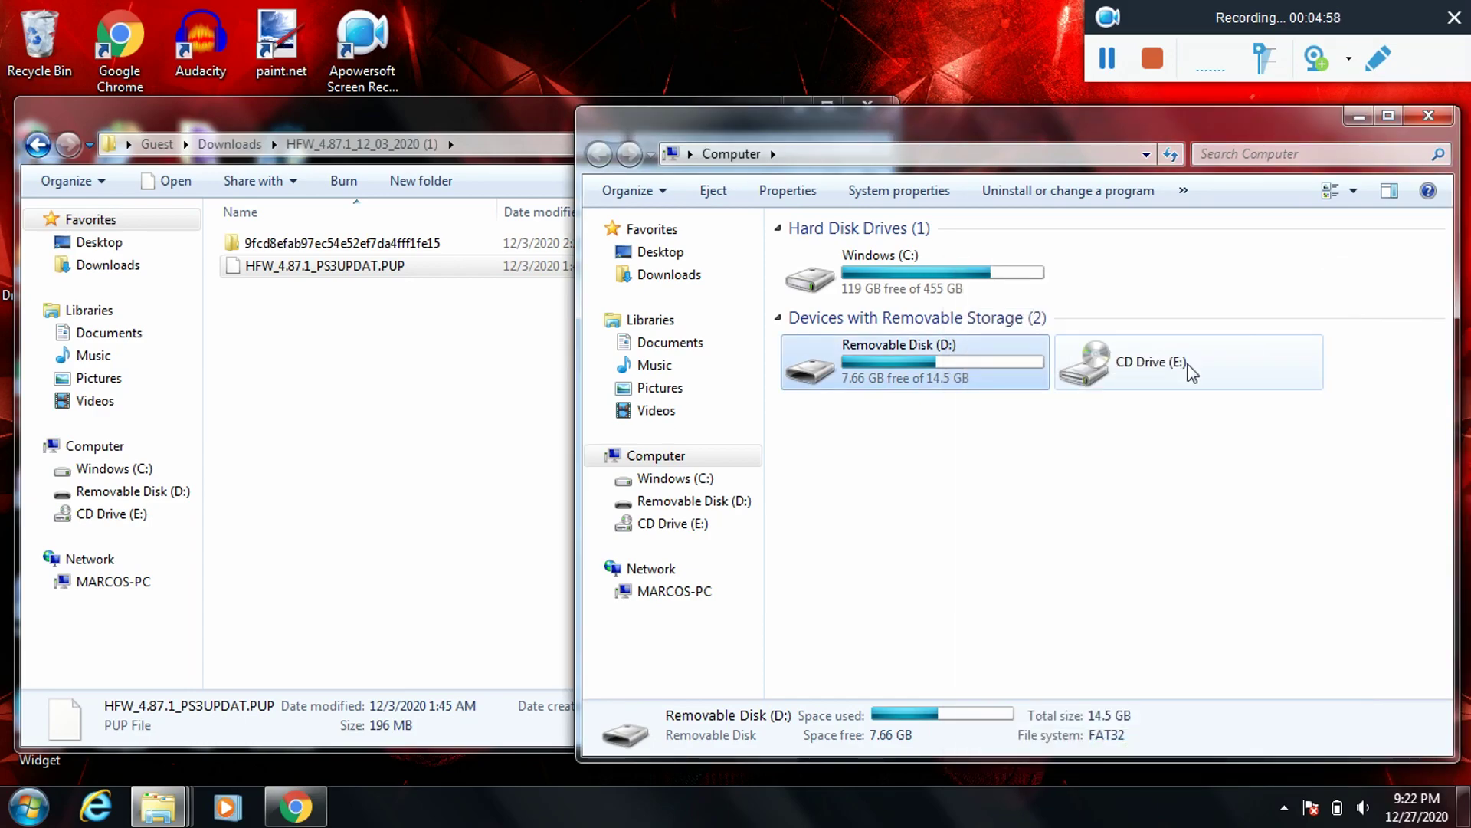
- Open Removable Disk (D:) and delete its existing PS3 folder
double_click(901, 361)
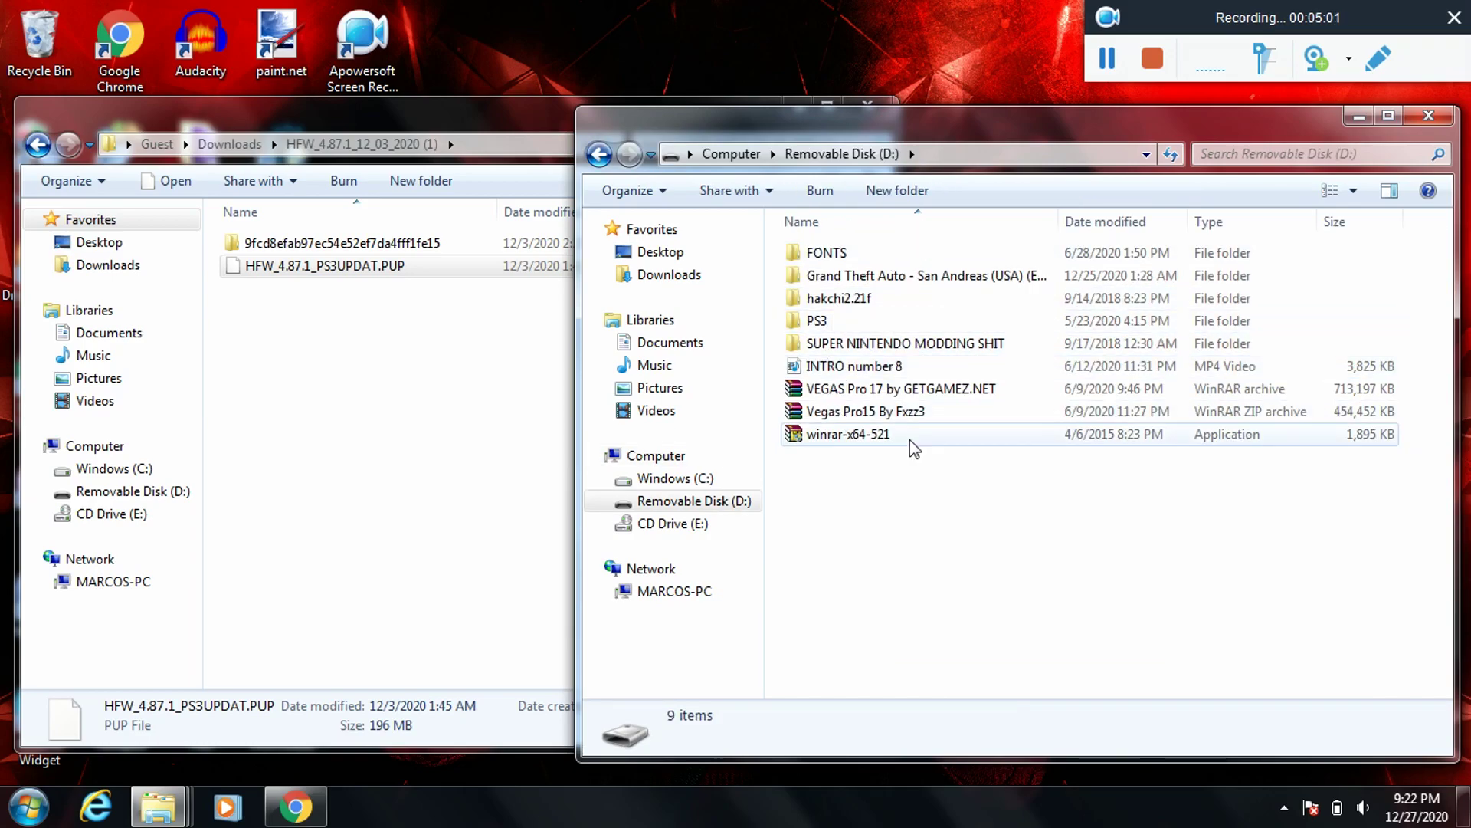
click(842, 323)
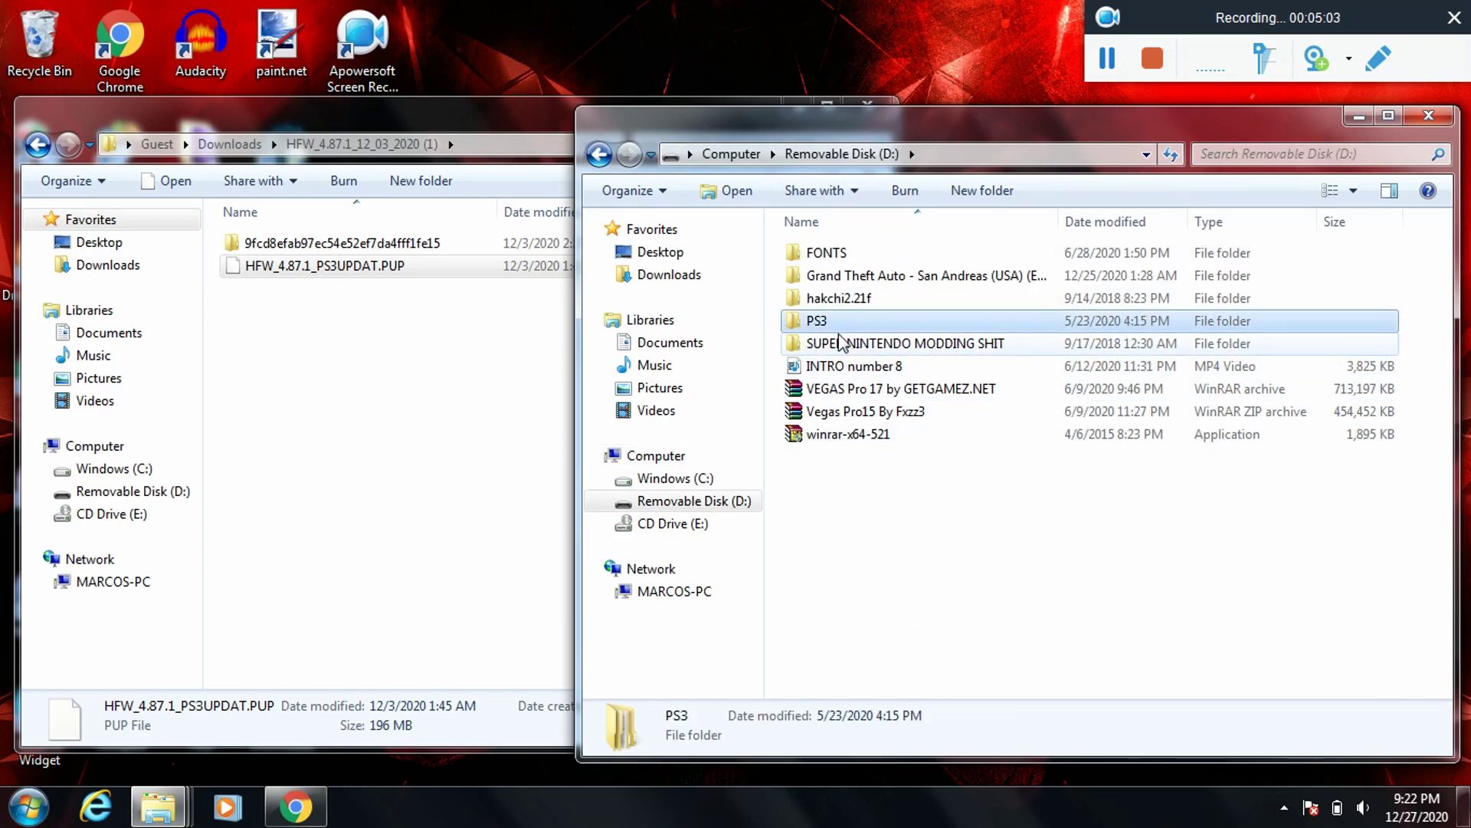
right_click(846, 321)
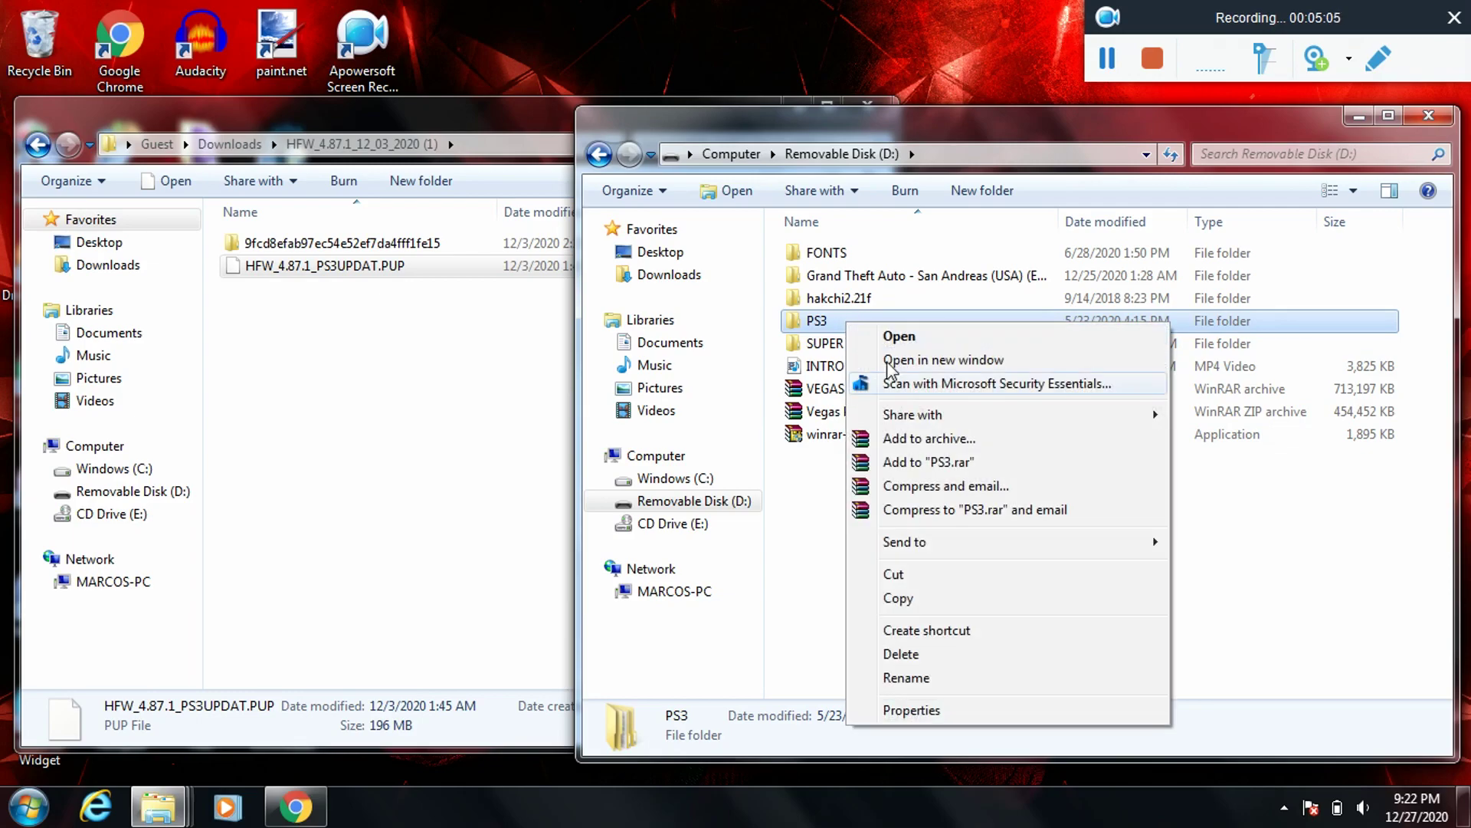
click(908, 657)
click(859, 490)
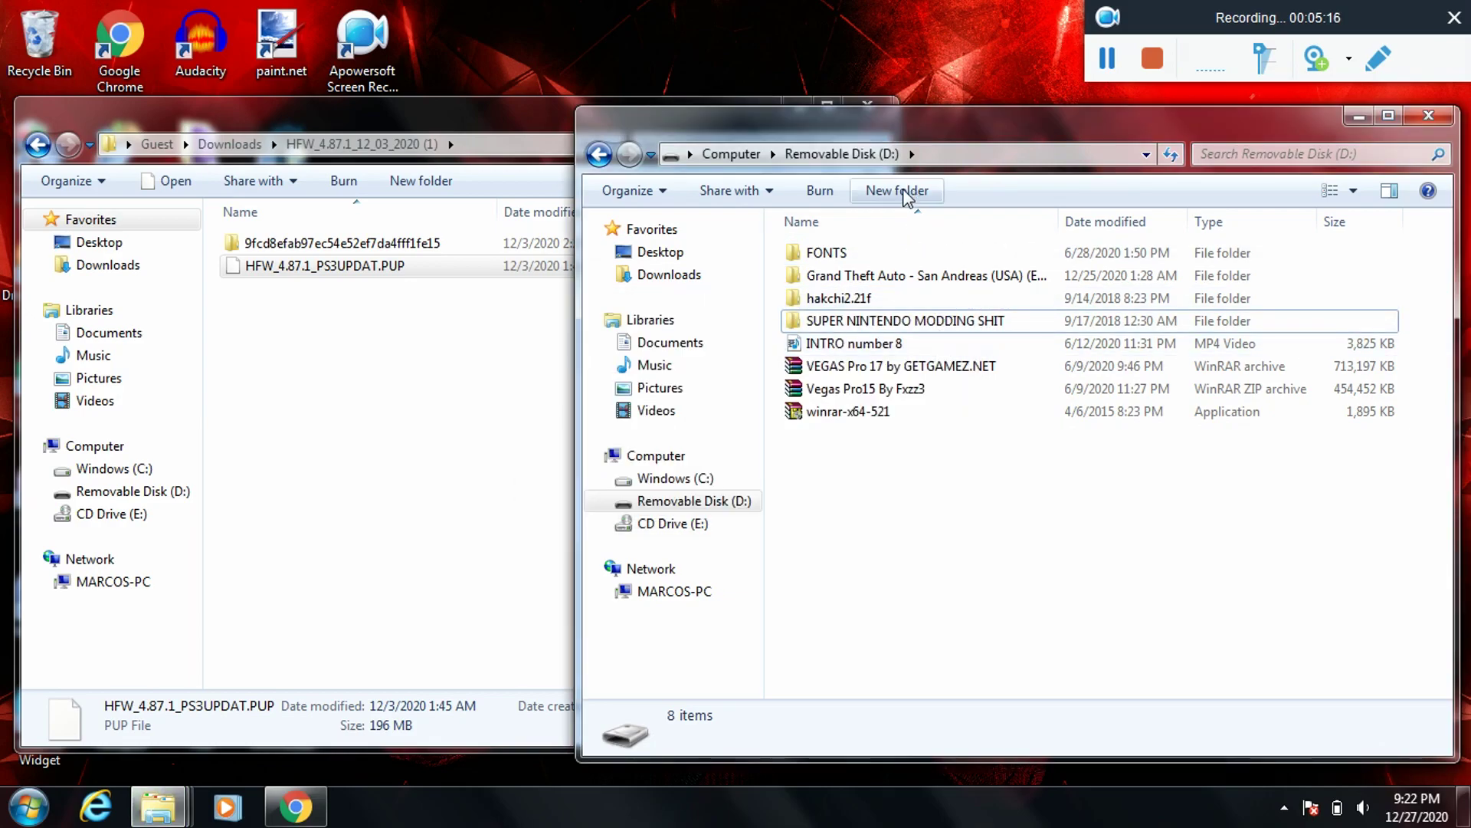
- Create a folder named PS3 on Removable Disk (D:) and an UPDATE folder inside it
click(903, 449)
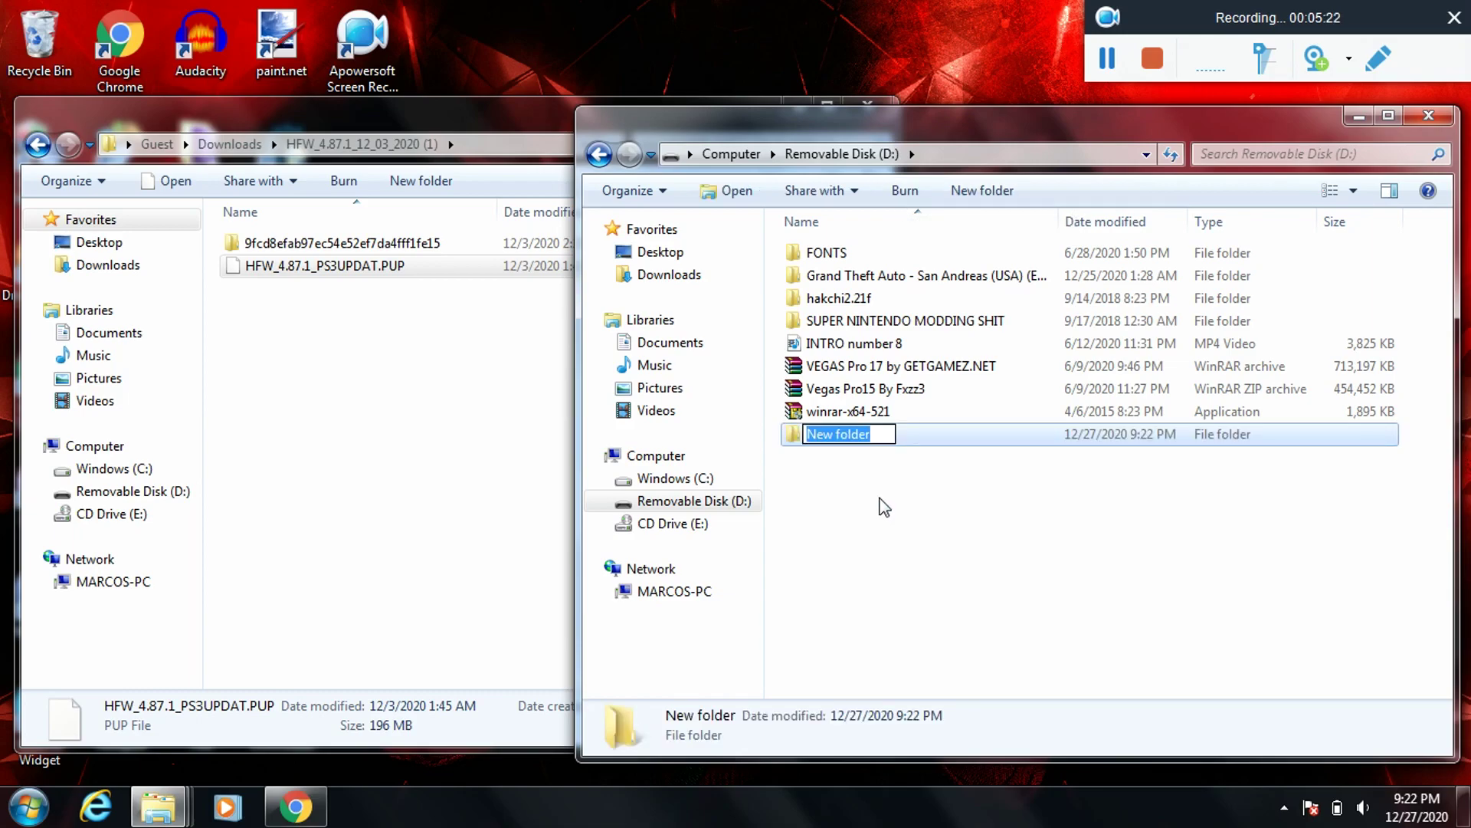
key(Return)
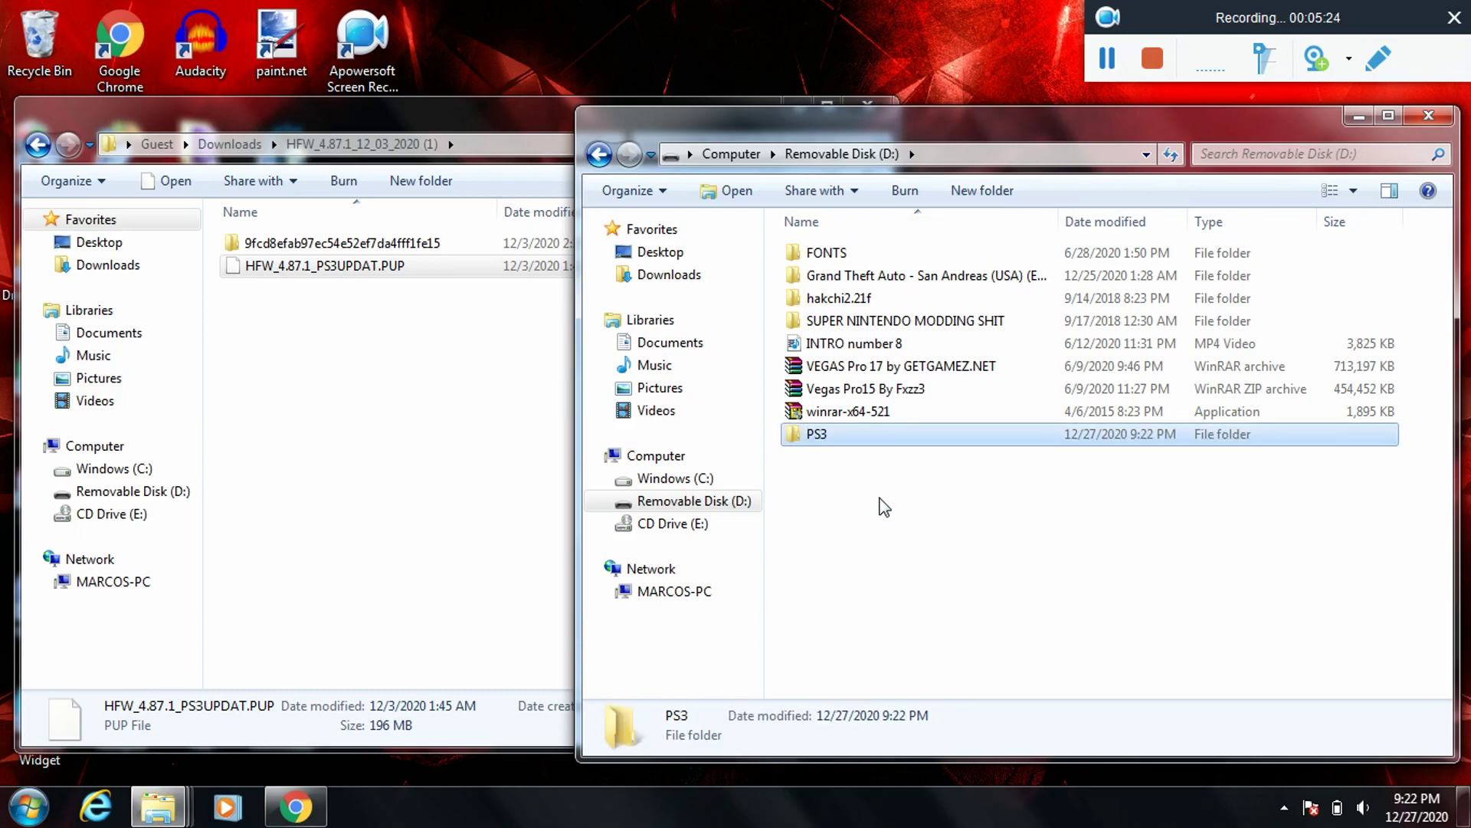
double_click(848, 440)
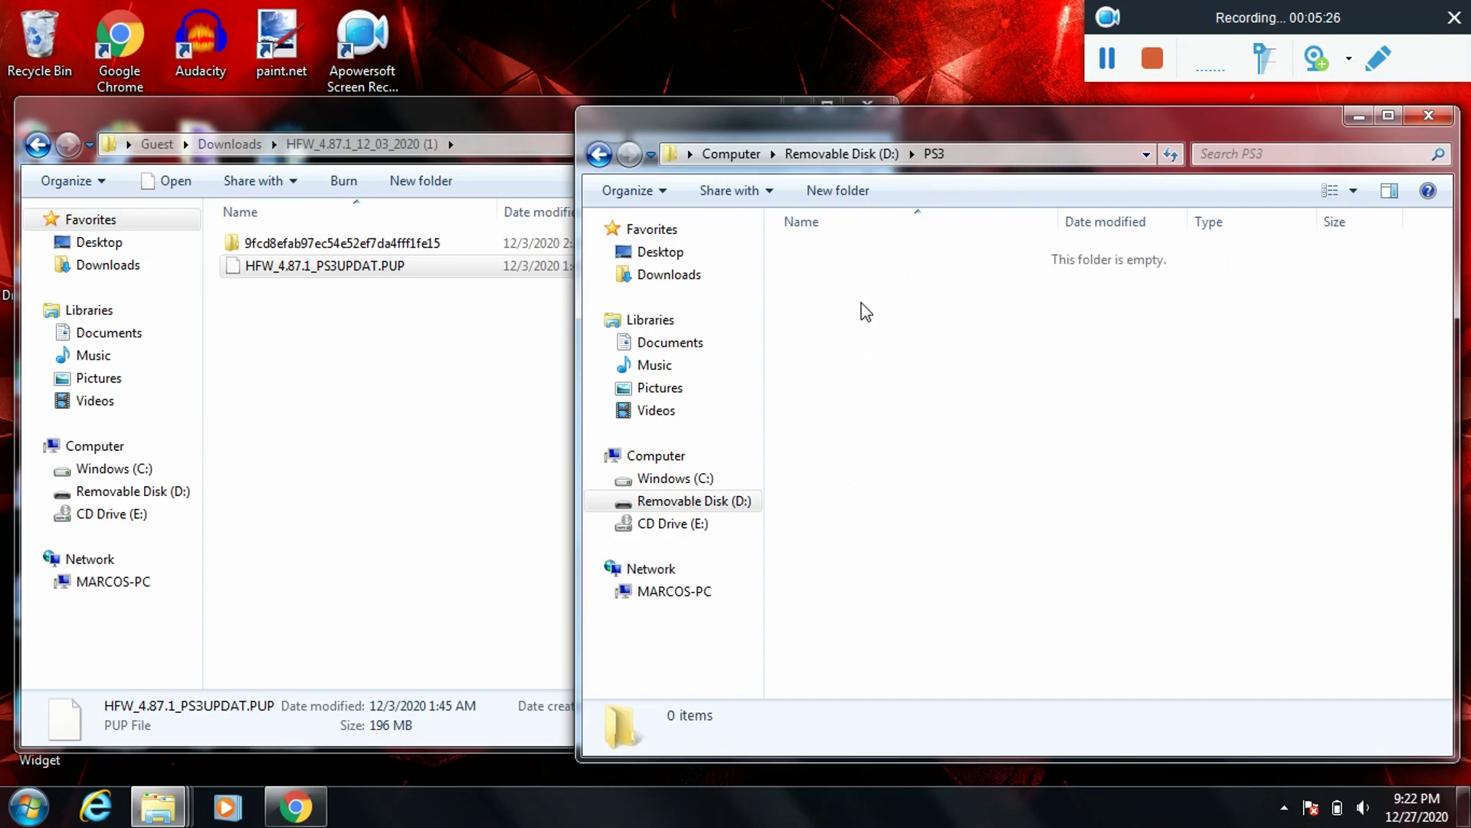
click(843, 191)
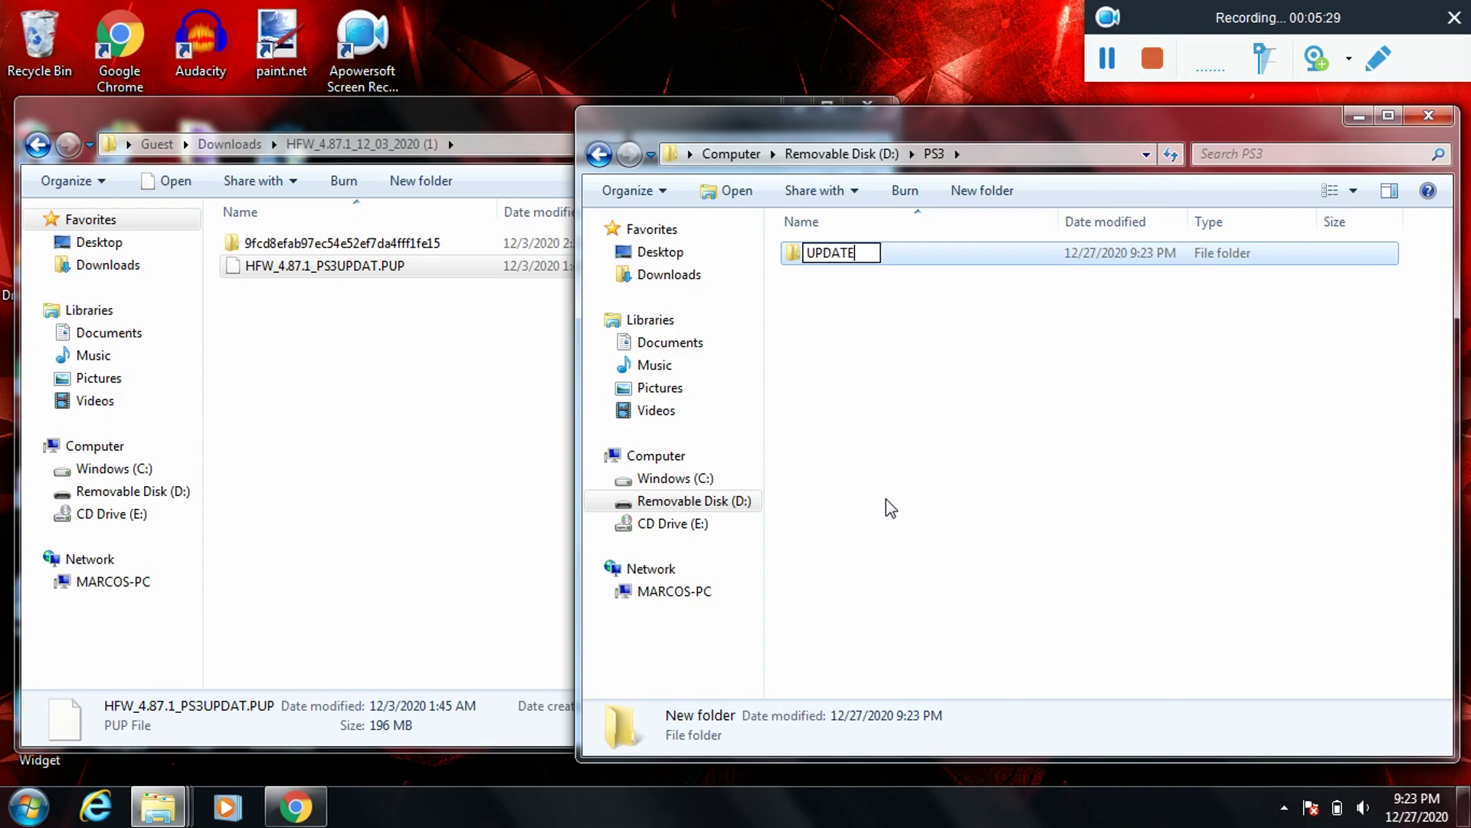
key(Return)
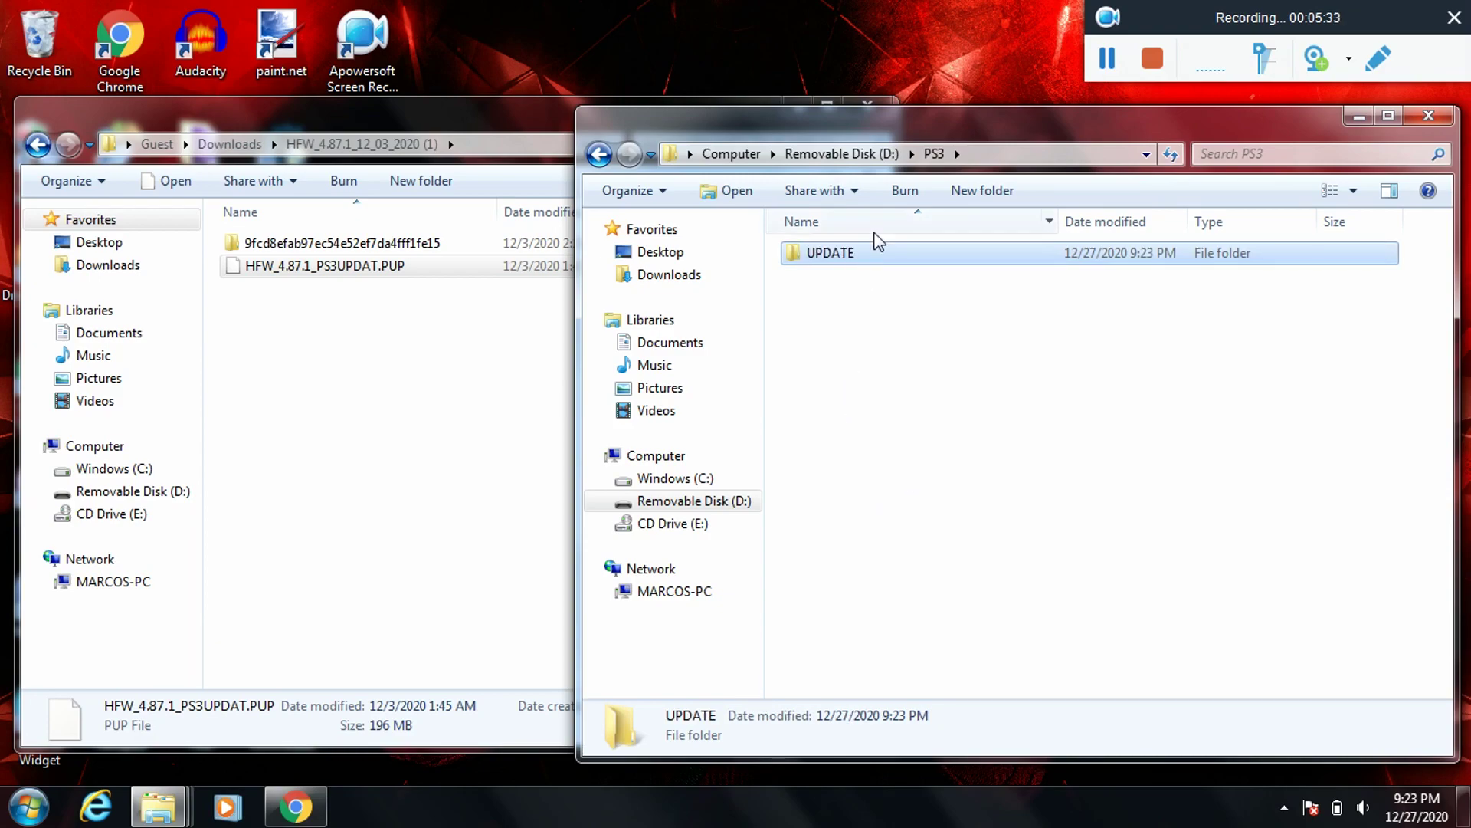
- Copy HFW_4.87.1_PS3UPDAT.PUP from the extracted firmware folder into the UPDATE folder on the USB drive
double_click(862, 255)
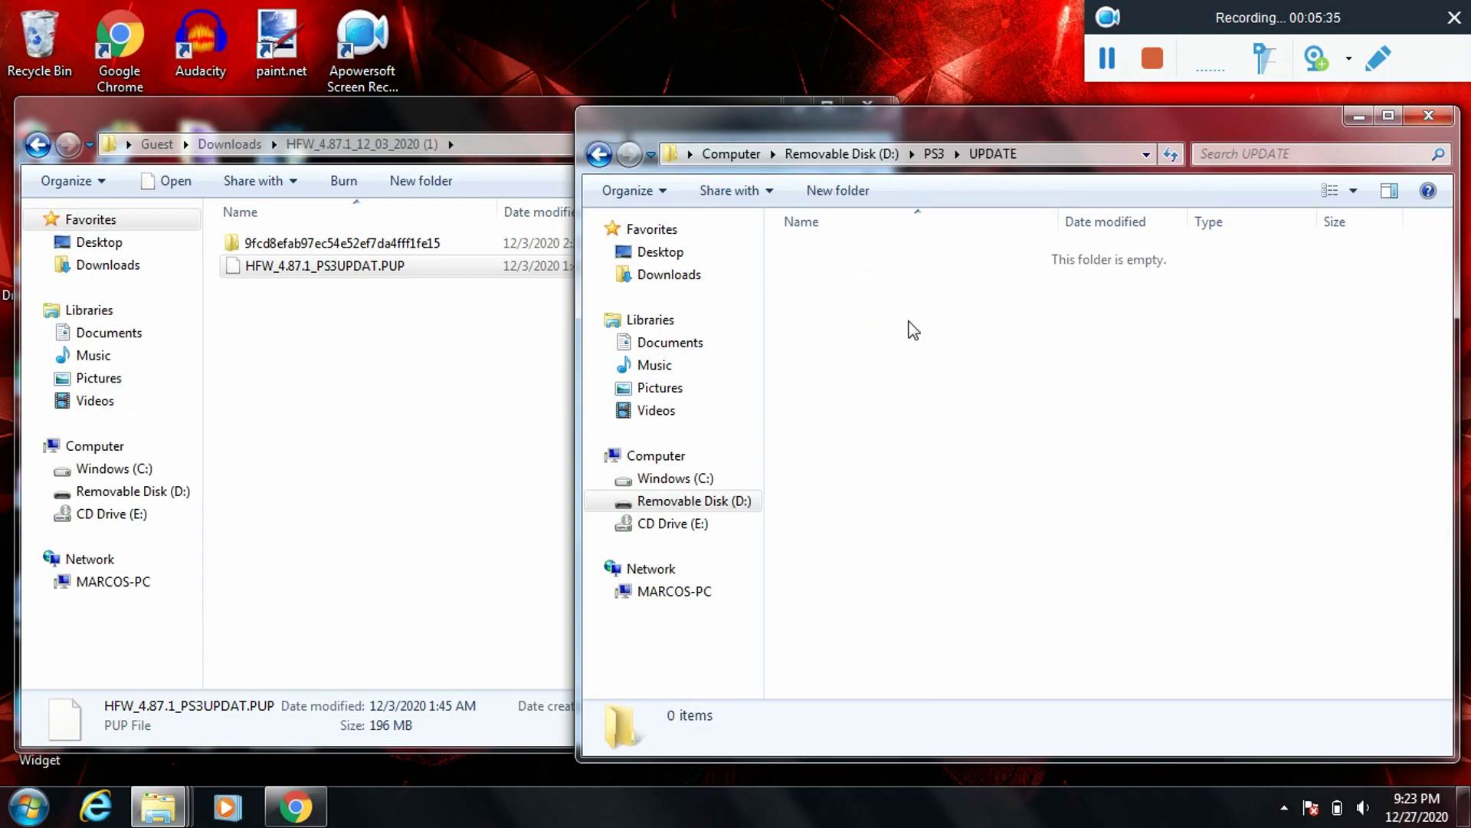
click(308, 269)
drag(338, 269, 1045, 401)
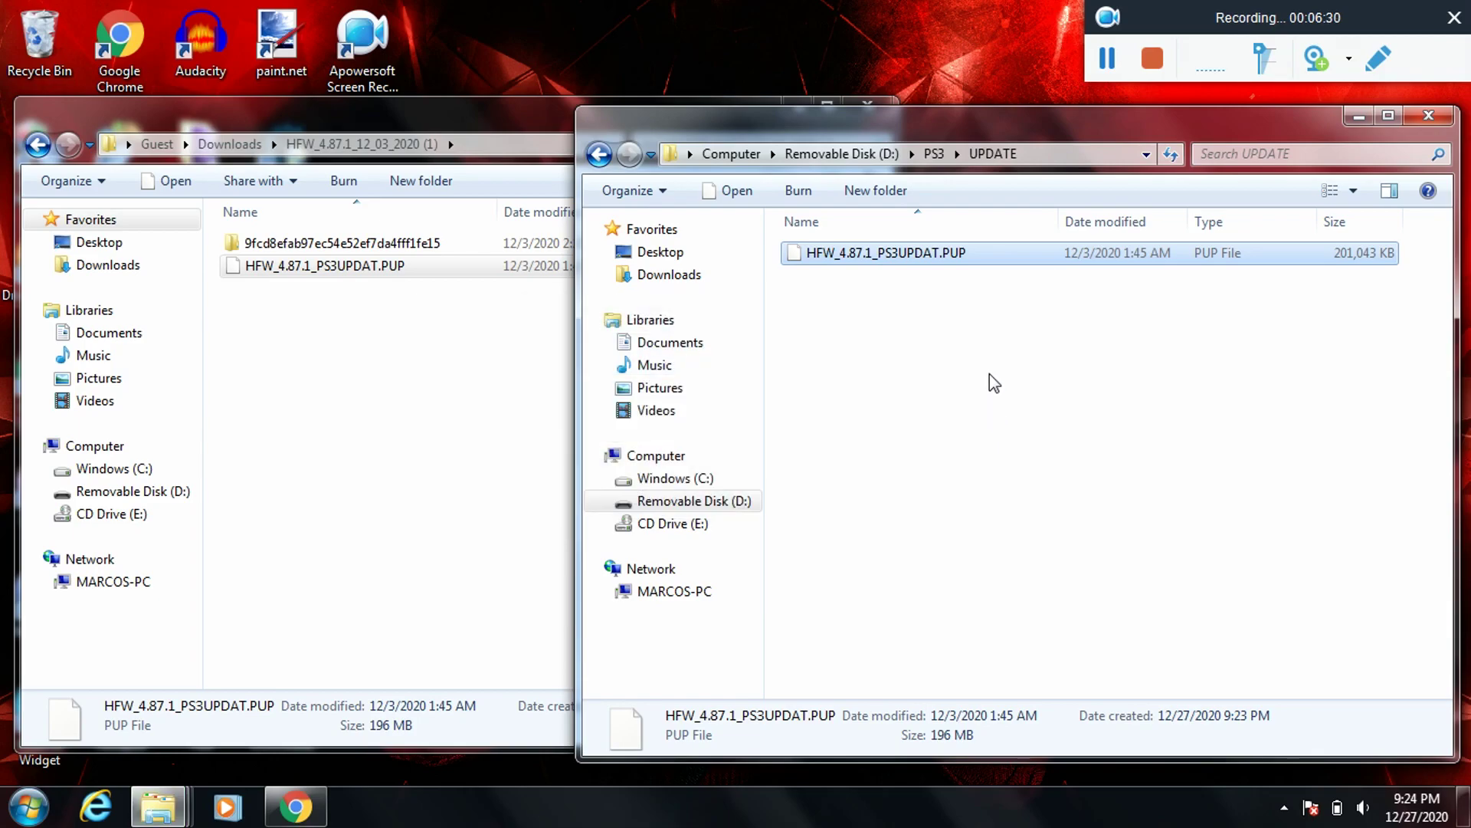
- Rename the copied firmware file in the UPDATE folder as PS3UPDAT.PUP
click(878, 256)
click(880, 256)
key(BackSpace)
key(BackSpace)
key(BackSpace)
key(BackSpace)
key(BackSpace)
key(BackSpace)
key(BackSpace)
key(BackSpace)
key(BackSpace)
key(BackSpace)
key(BackSpace)
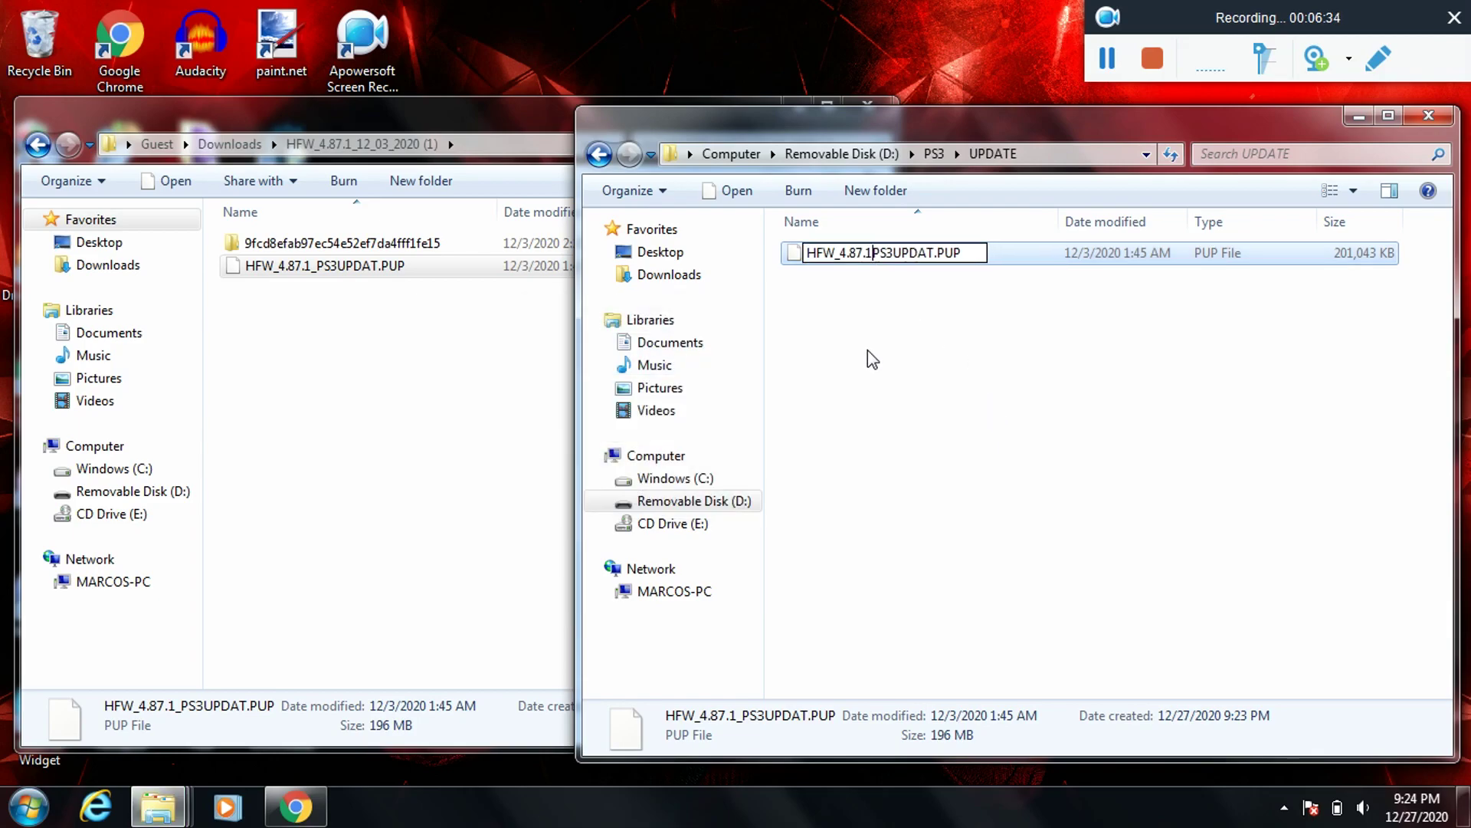
click(867, 350)
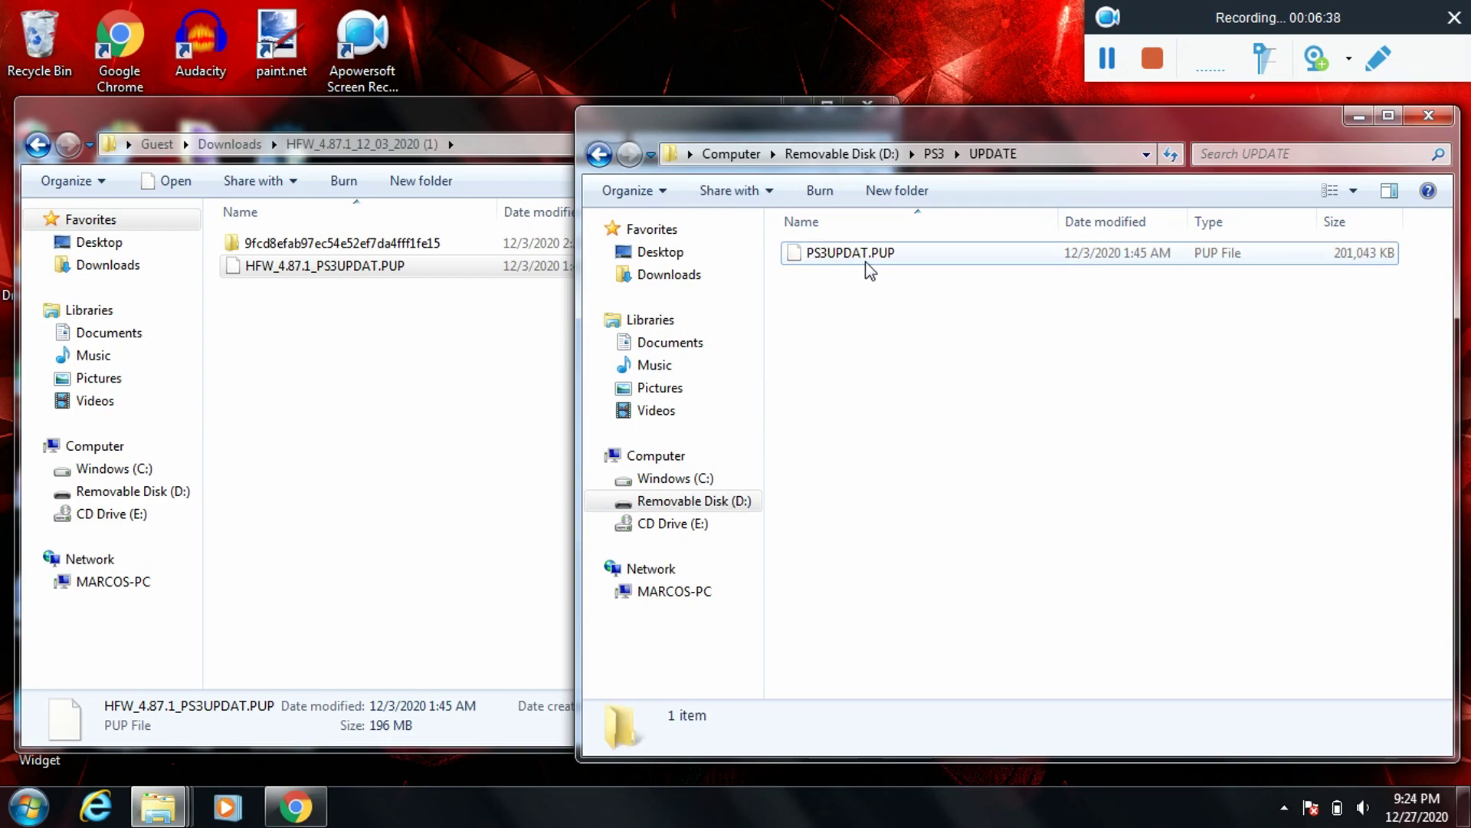
click(897, 264)
click(858, 354)
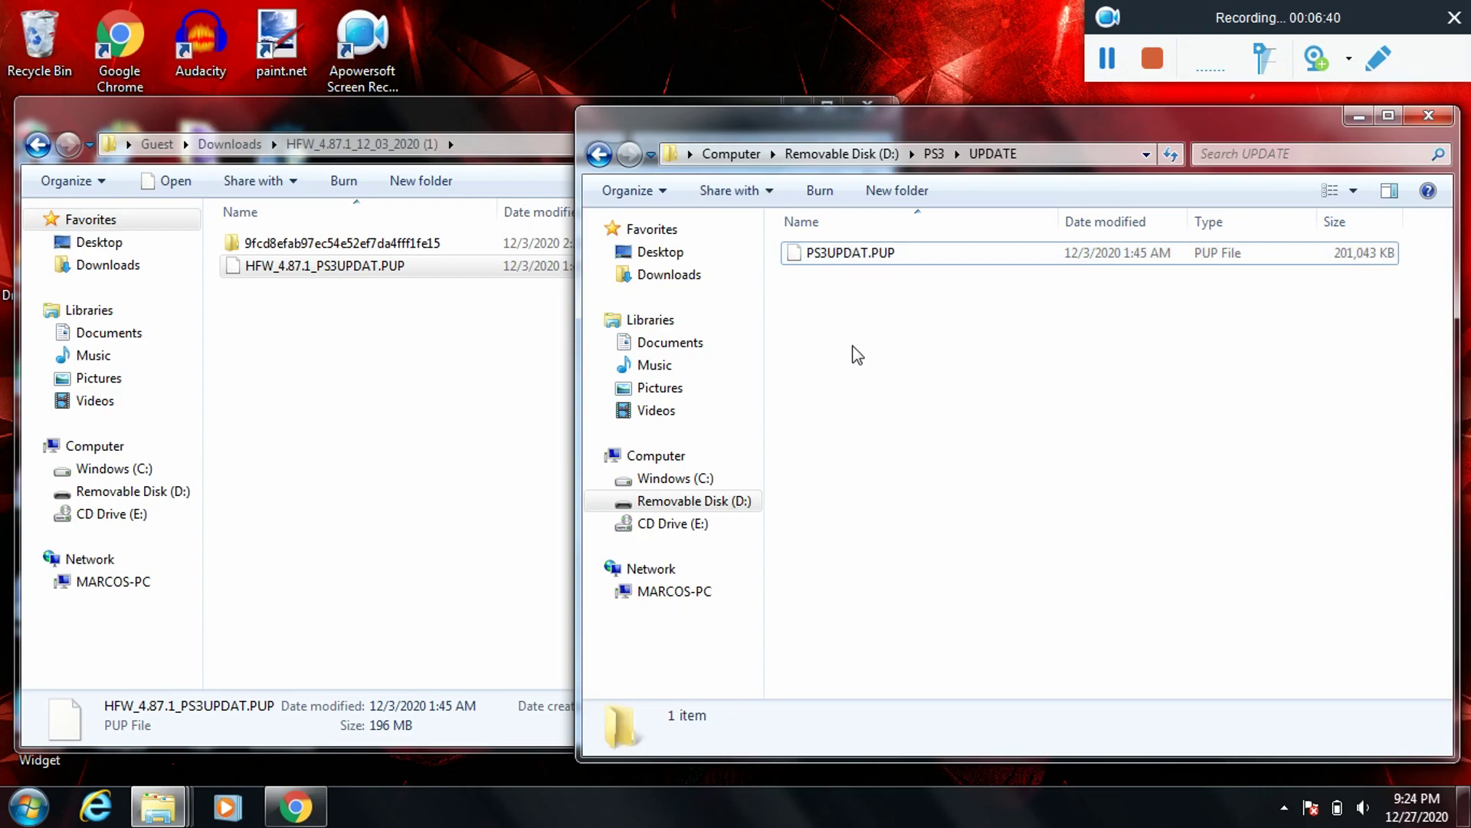
- Copy the multiMAN_04.85.01_BASE_(20191010) package dated 12/27/2020 from Downloads to the root of Removable Disk (D:)
click(600, 155)
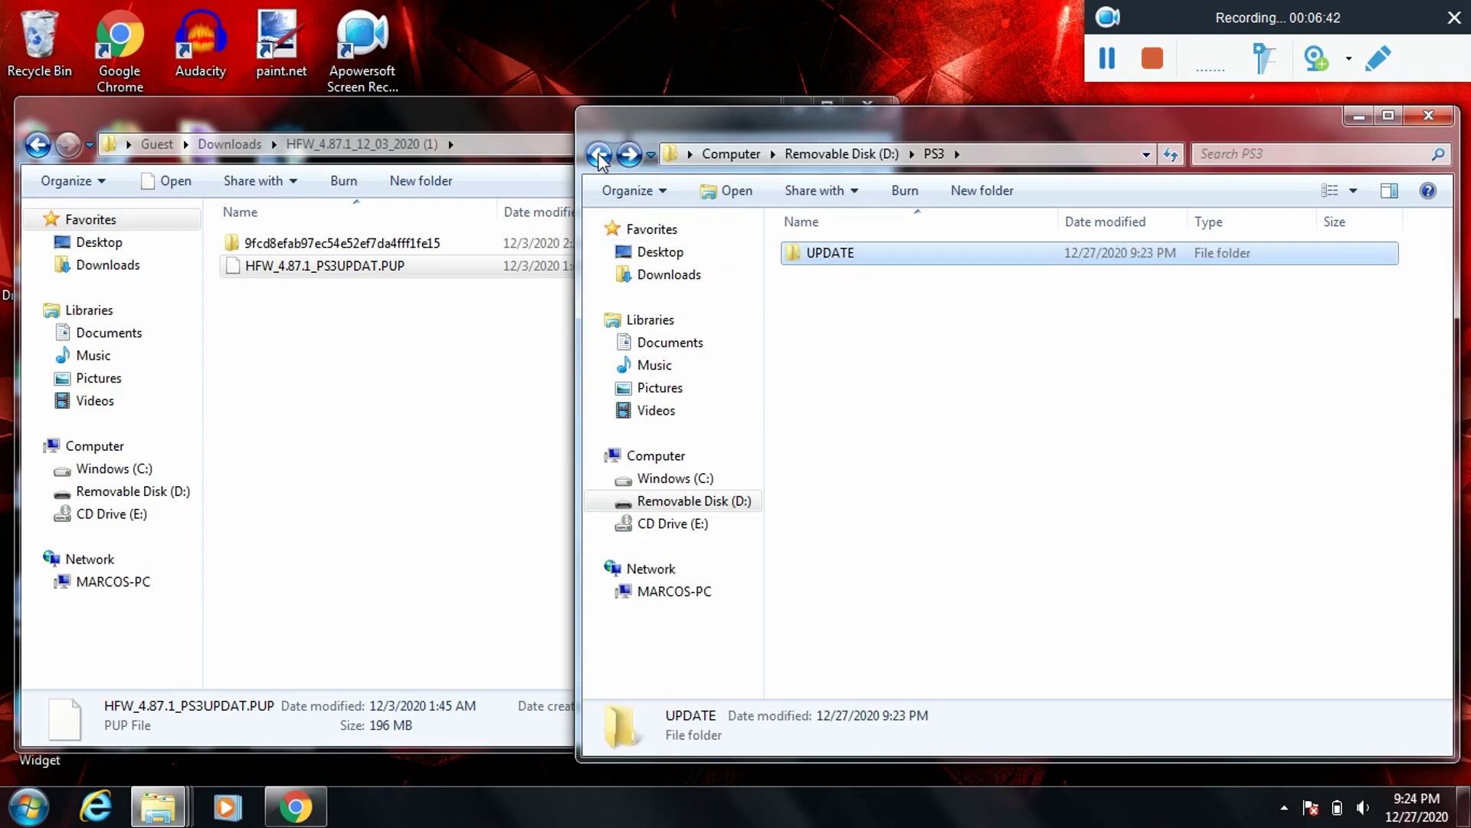
click(600, 156)
click(897, 540)
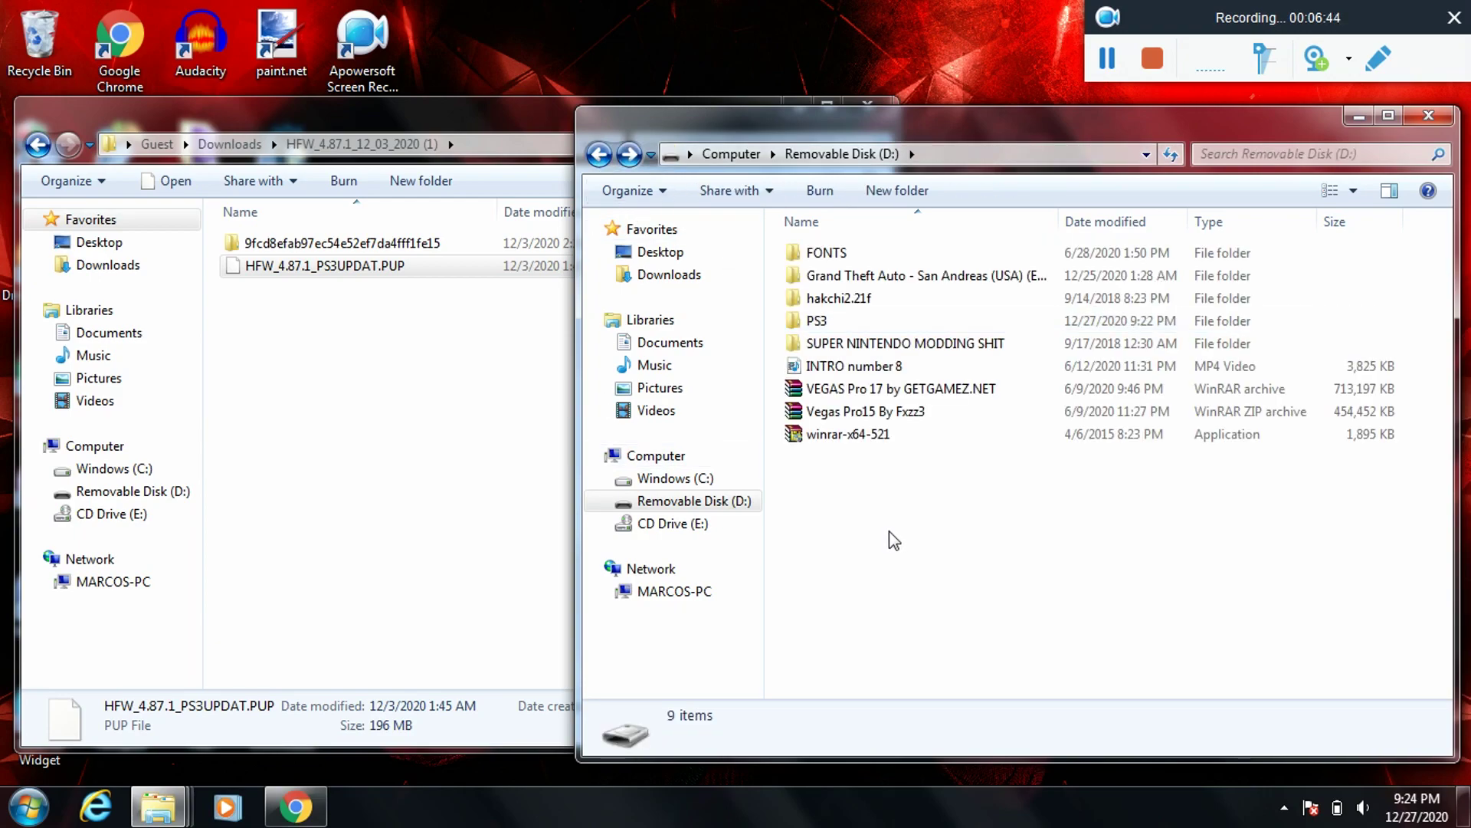
click(38, 144)
scroll(546, 545, down, 15)
scroll(490, 540, up, 20)
scroll(483, 498, down, 10)
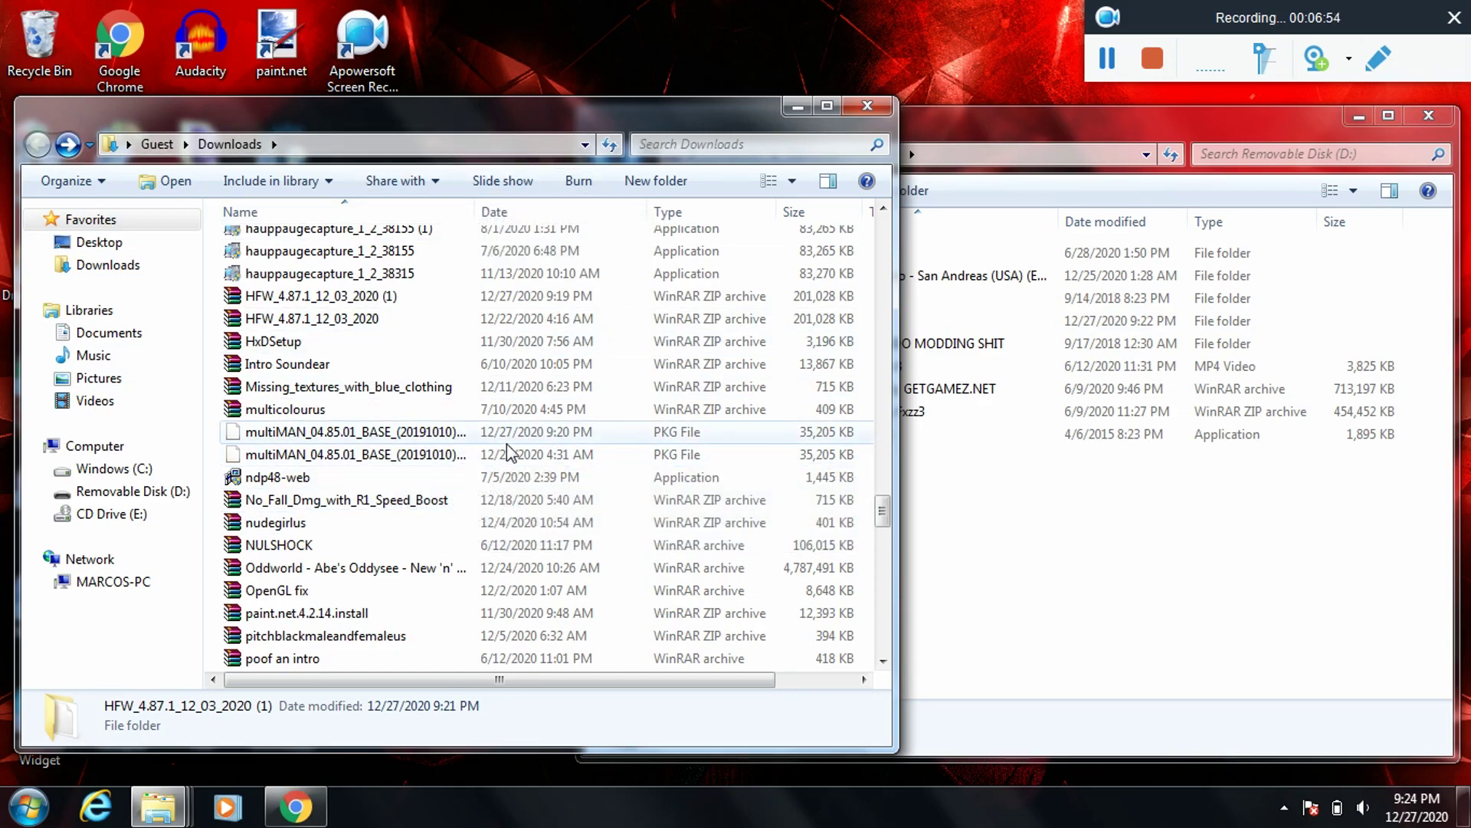
click(438, 437)
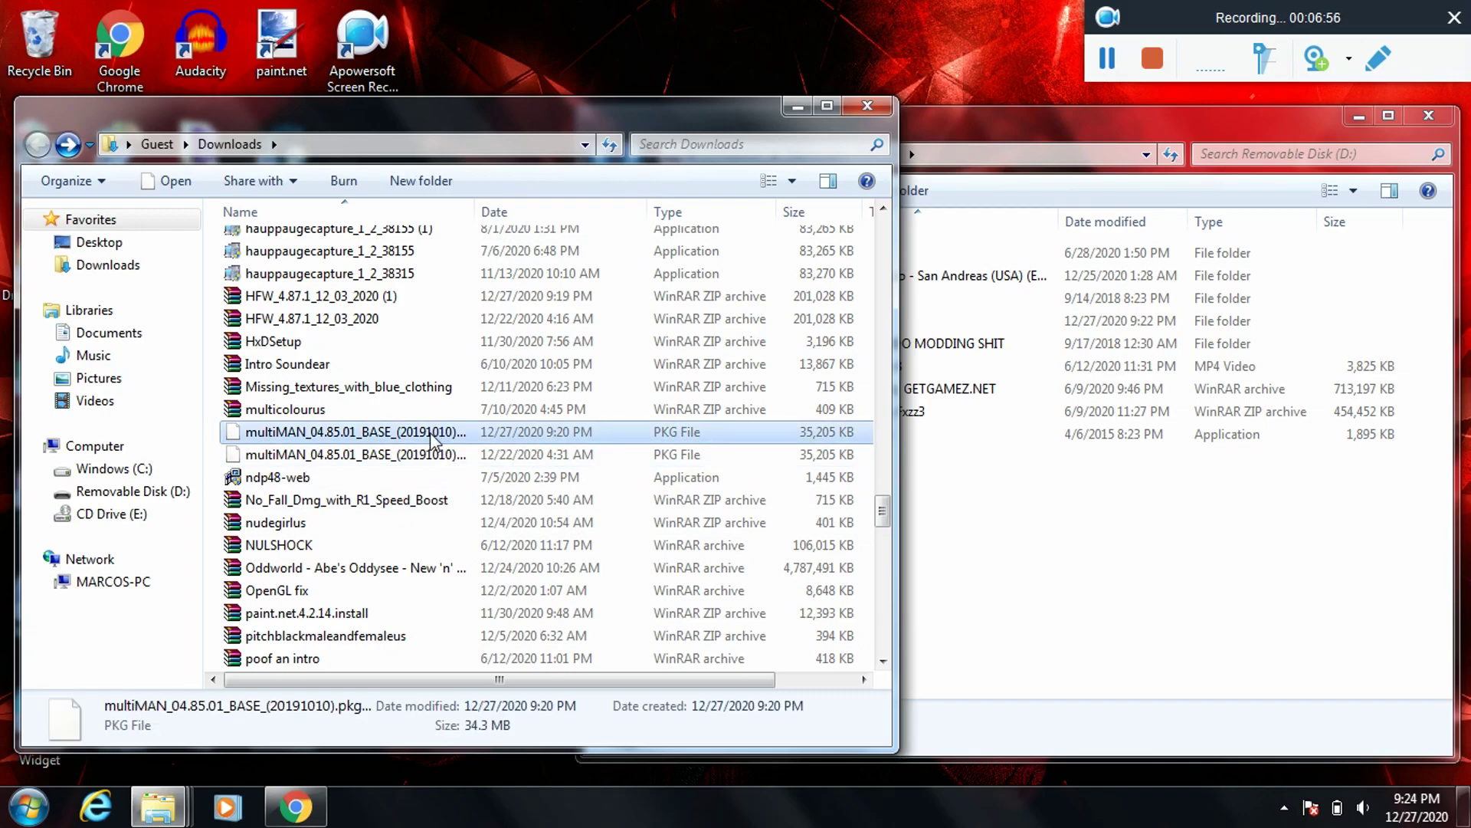
drag(430, 433, 1115, 578)
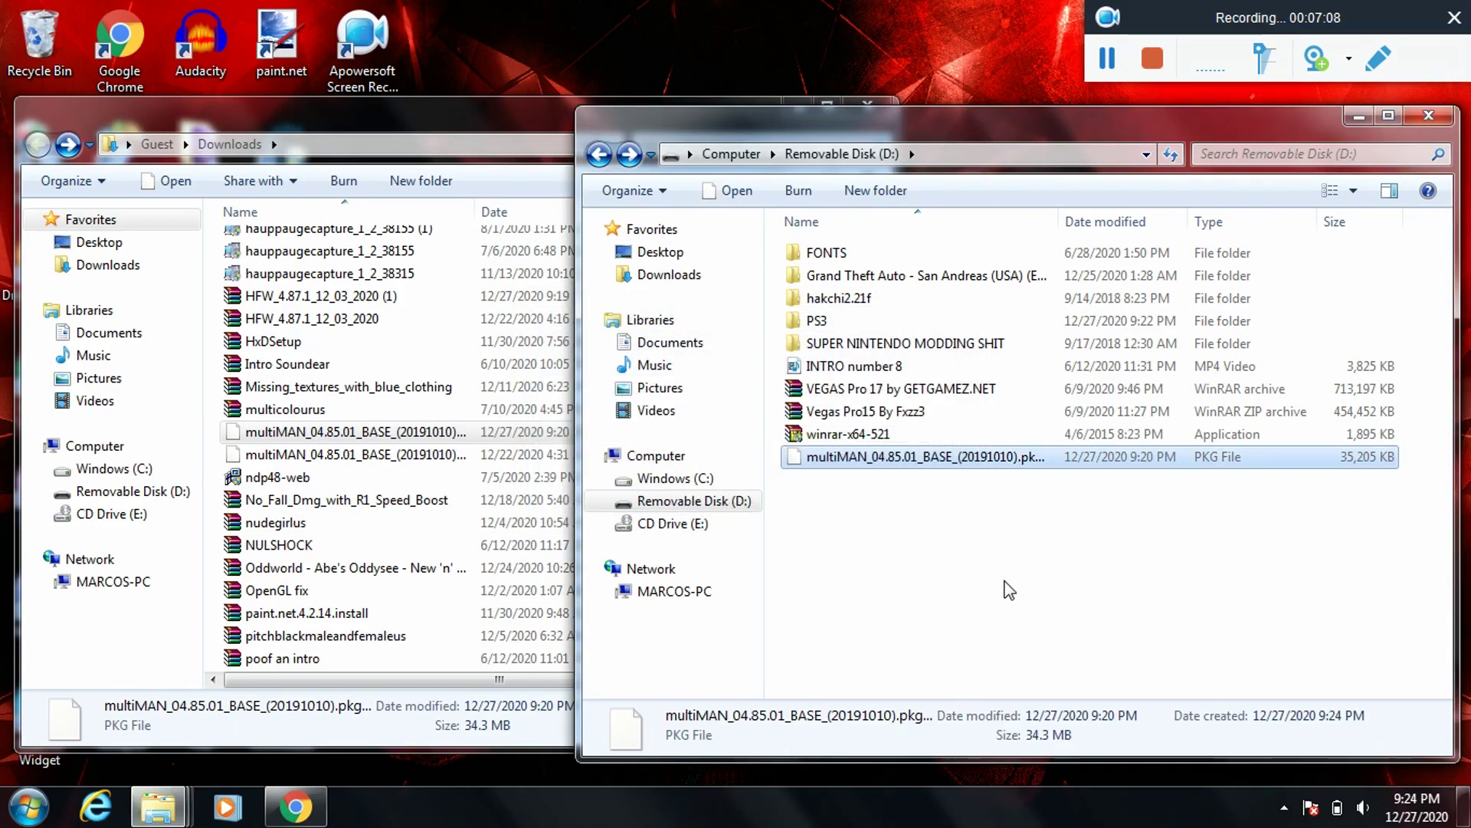
- Copy the webMAN_MOD_1.47.32_Installer package dated 12/27/2020 from Downloads to the root of Removable Disk (D:)
scroll(415, 506, down, 5)
scroll(416, 494, down, 20)
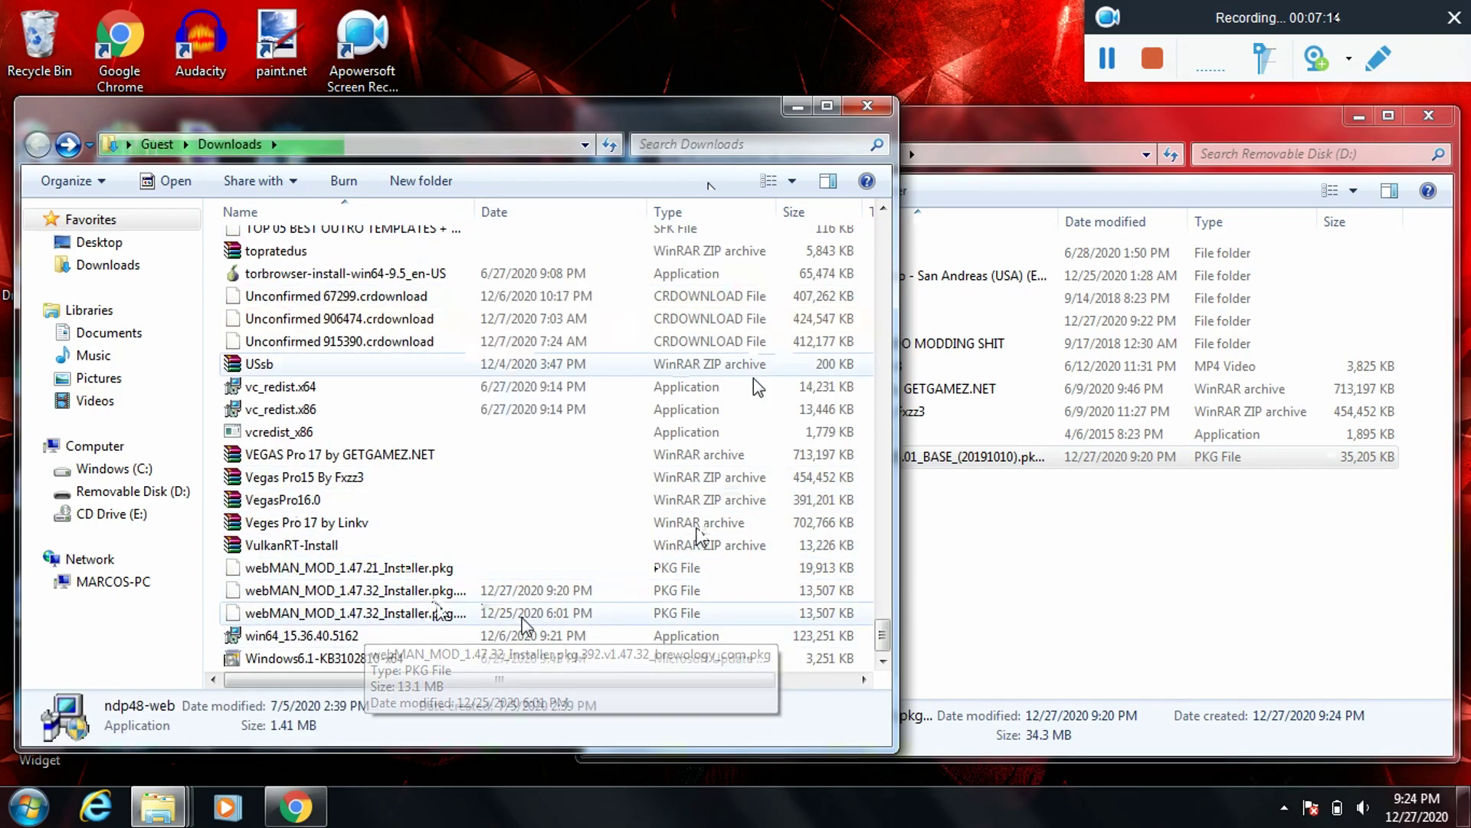
click(460, 592)
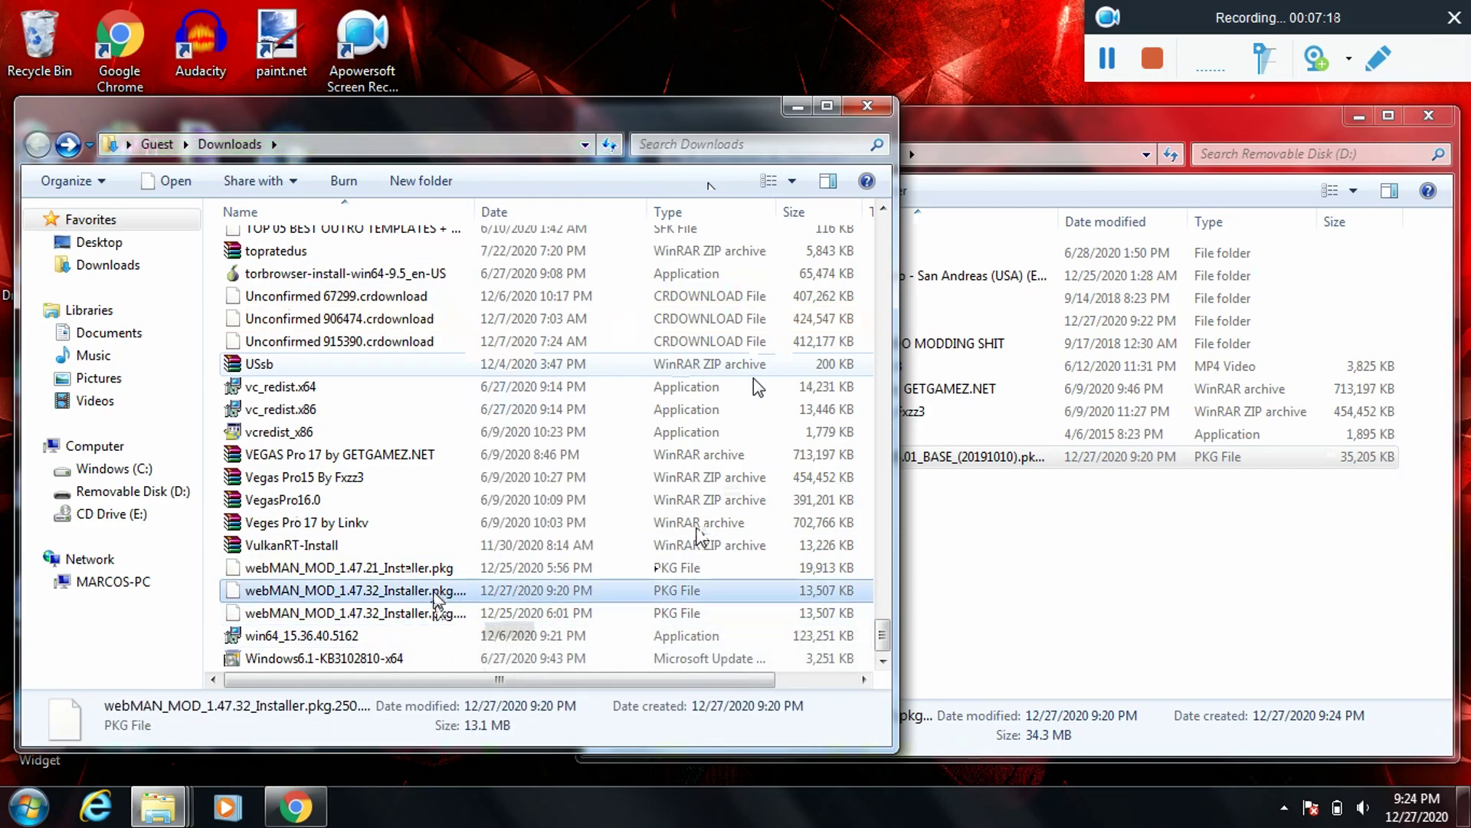
drag(441, 606, 1119, 636)
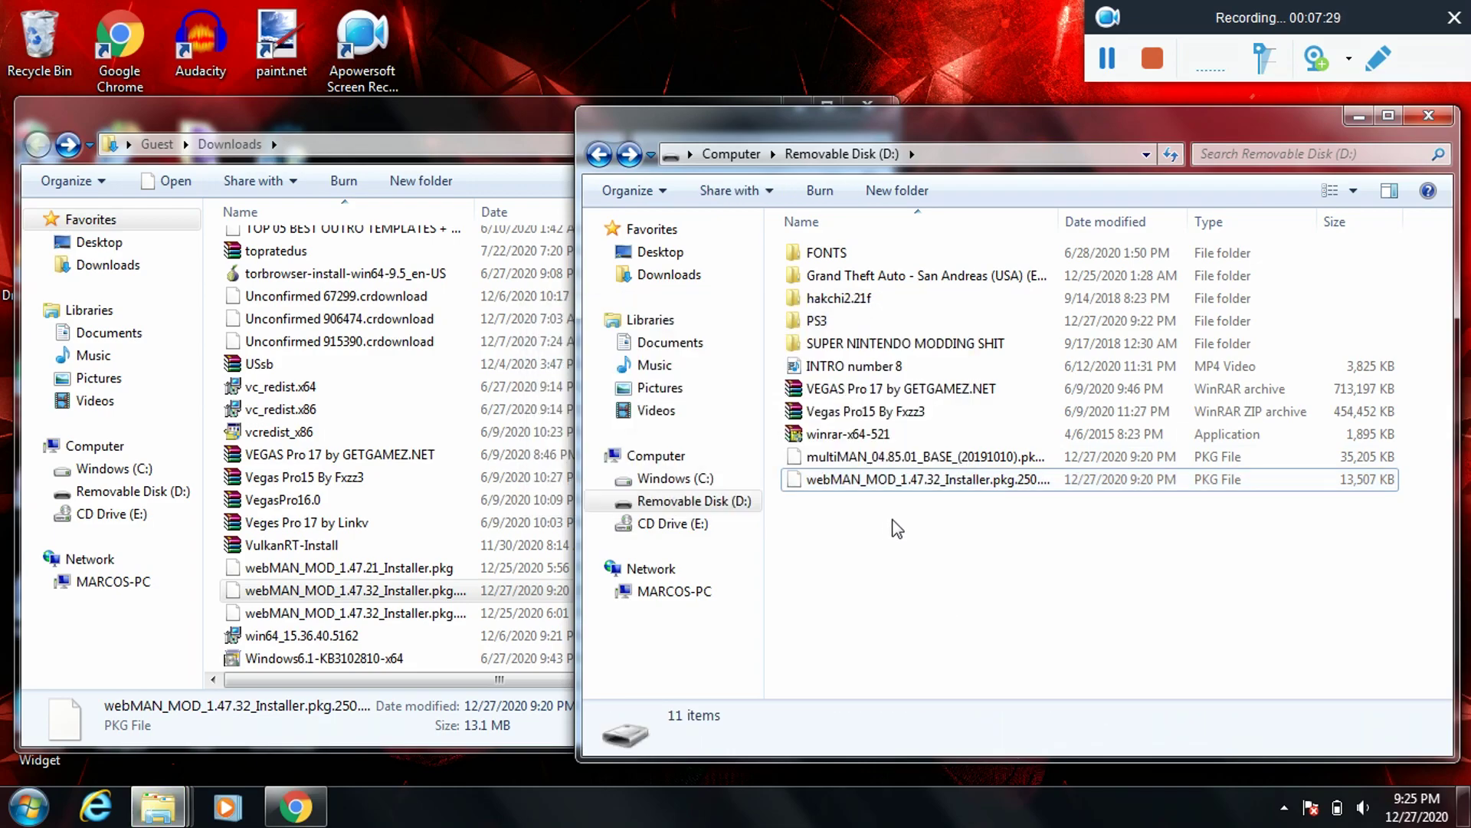
- Check the contents of the PS3 and UPDATE folders on the USB drive, and close both Explorer windows
drag(1008, 135, 866, 136)
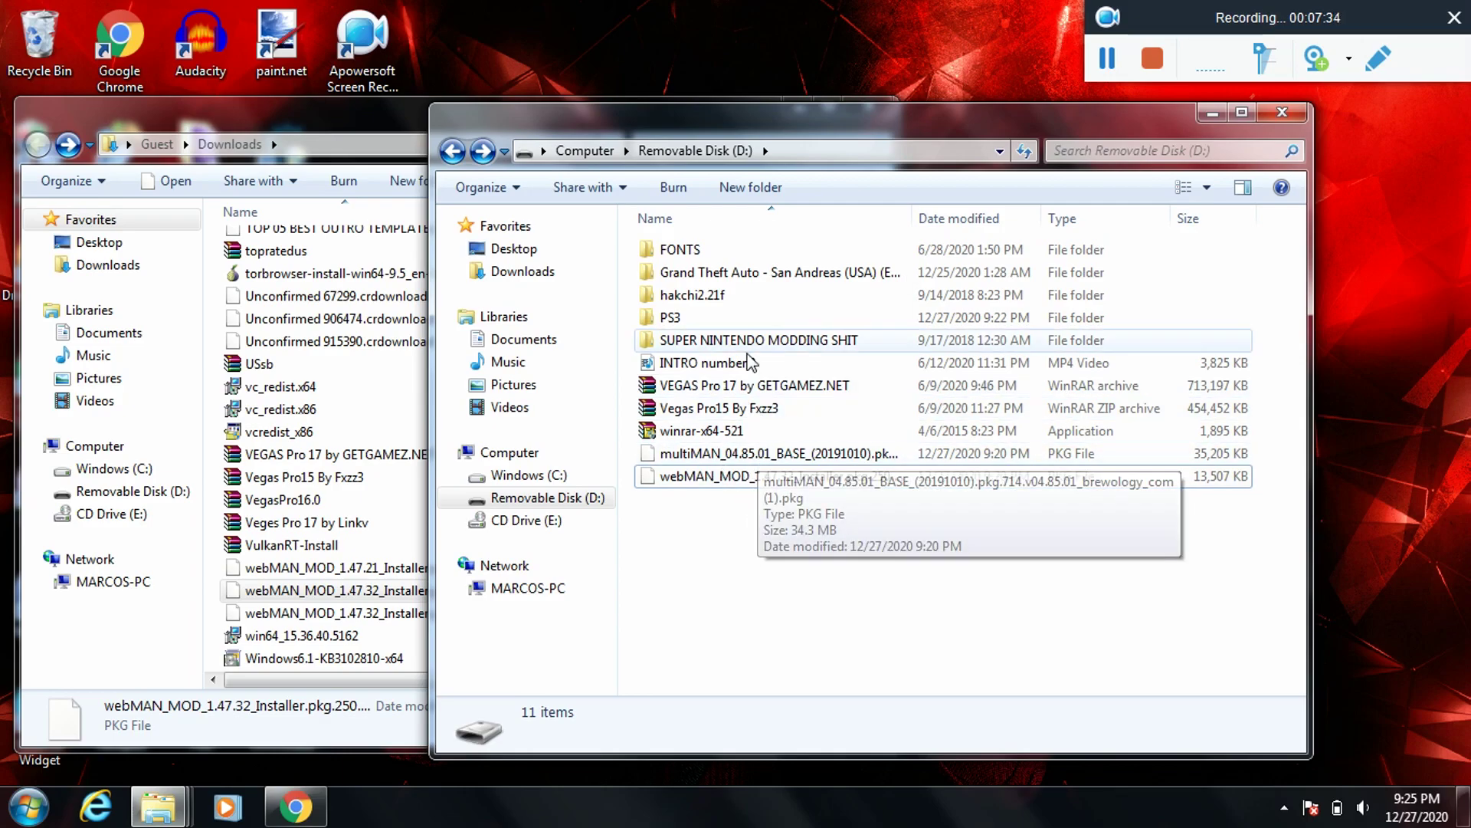
double_click(735, 318)
double_click(747, 259)
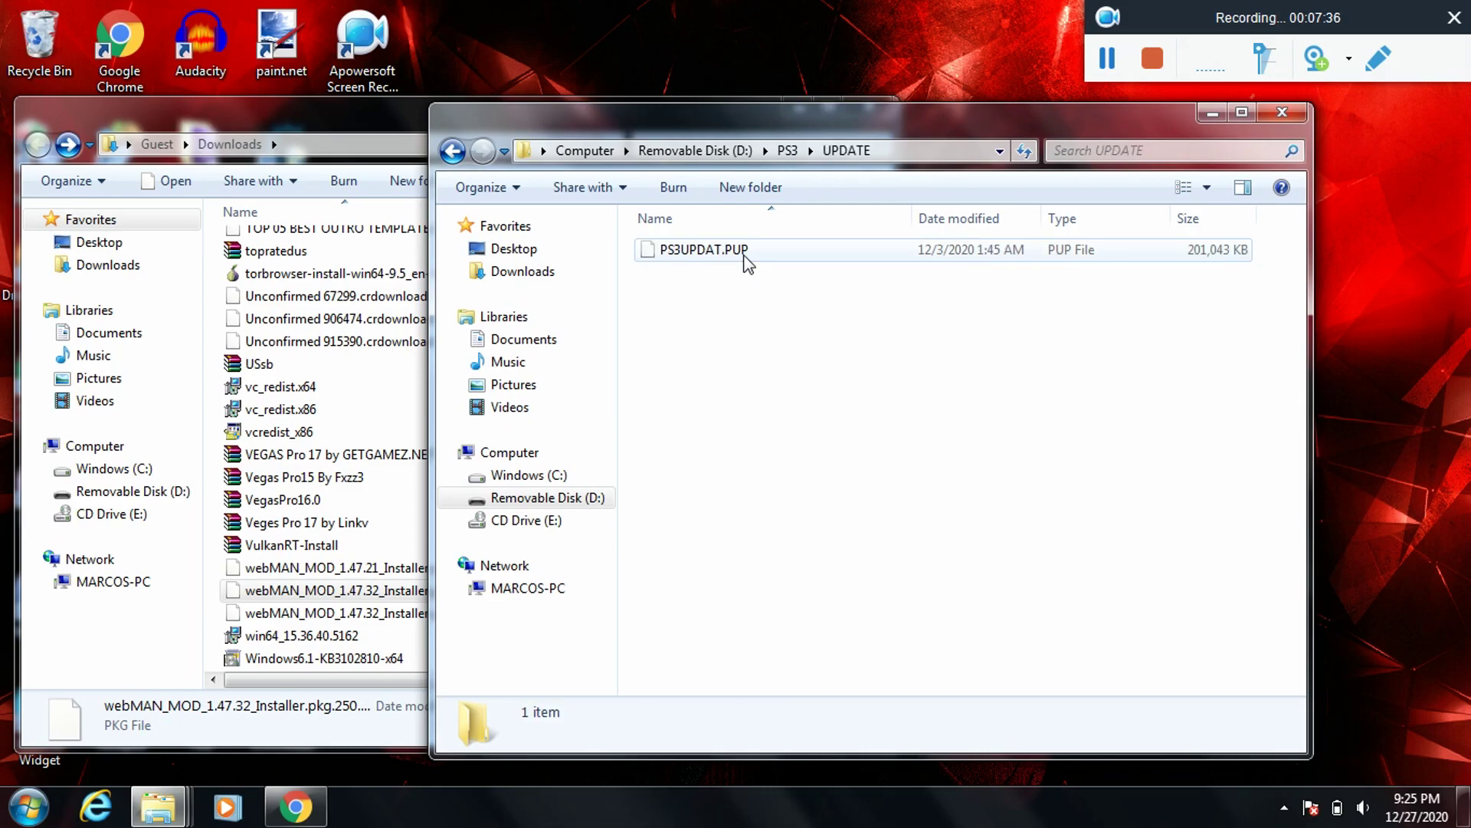
click(1282, 113)
click(869, 107)
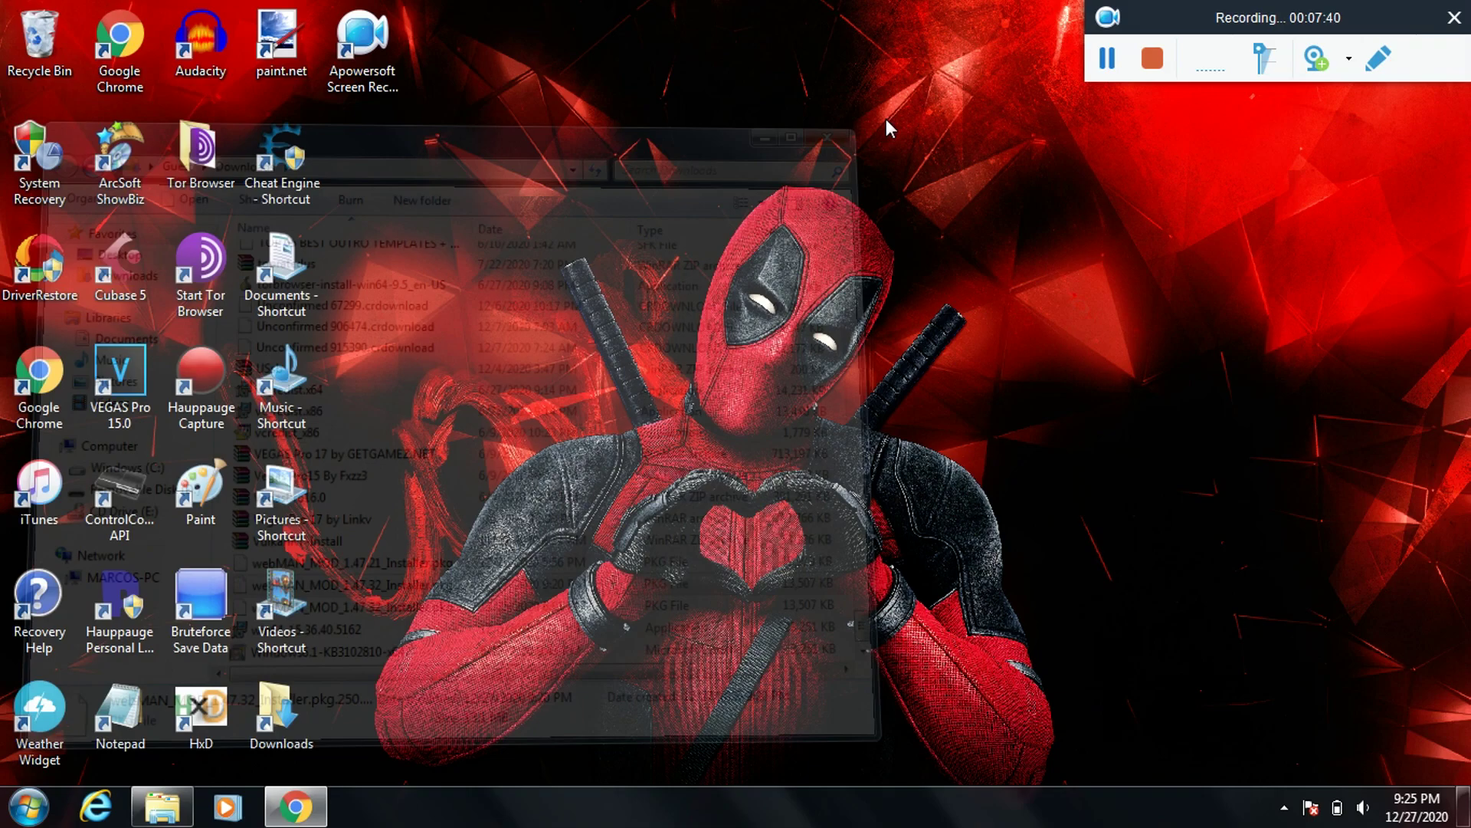
- Safely eject the Cruzer USB drive, Removable Disk (D:)
click(1286, 804)
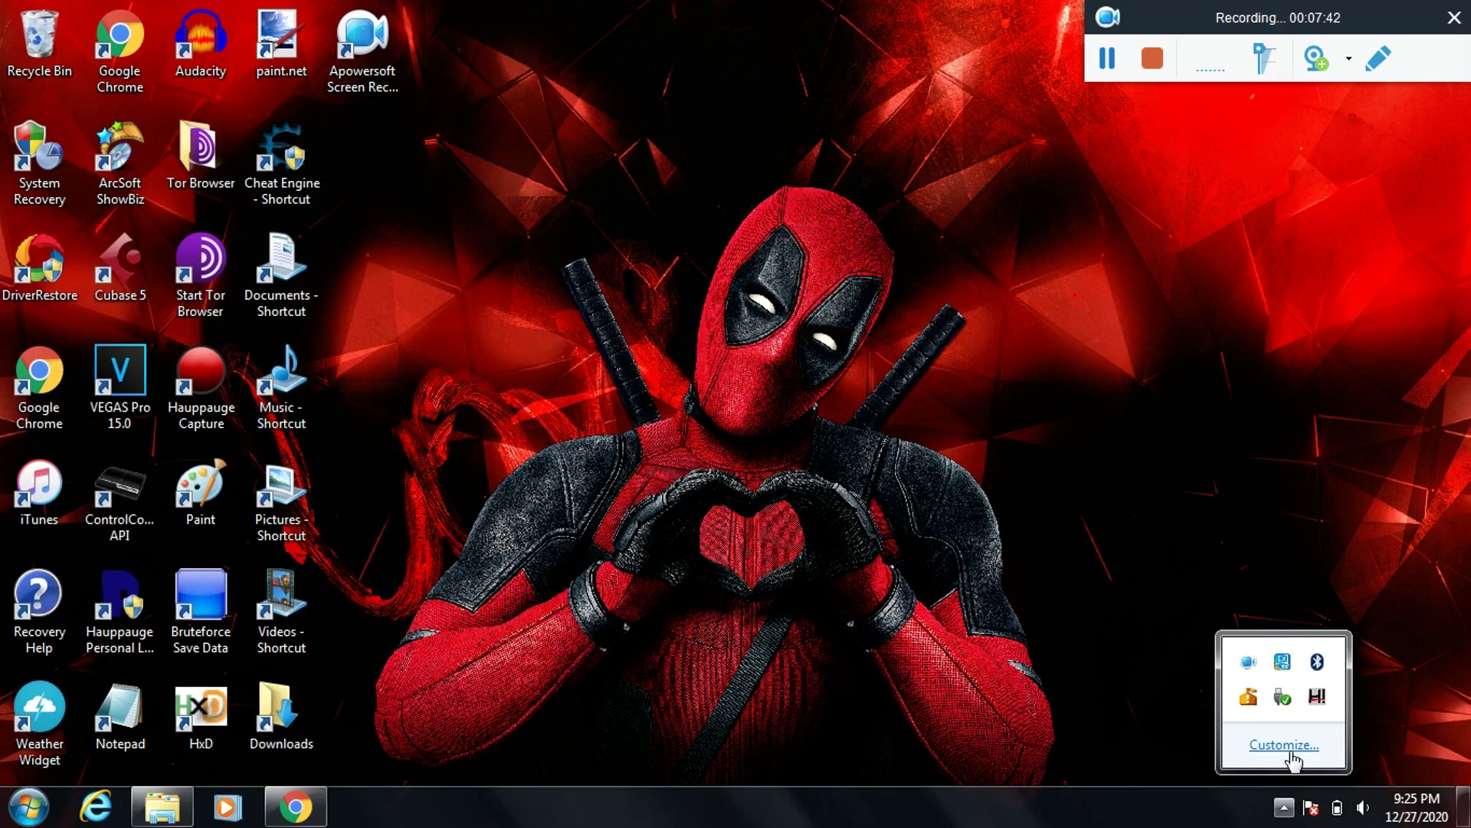
click(1283, 696)
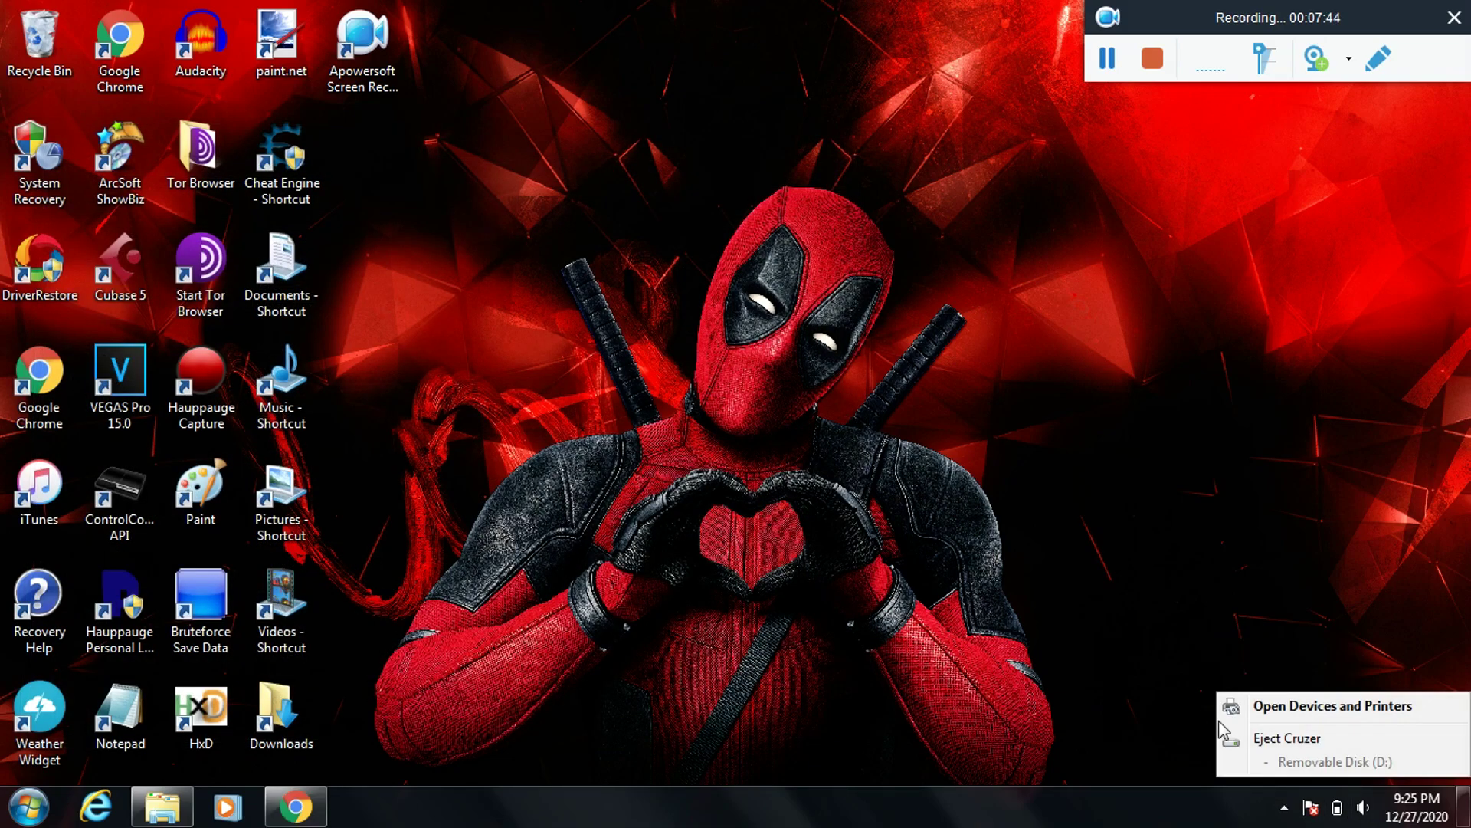
click(1261, 736)
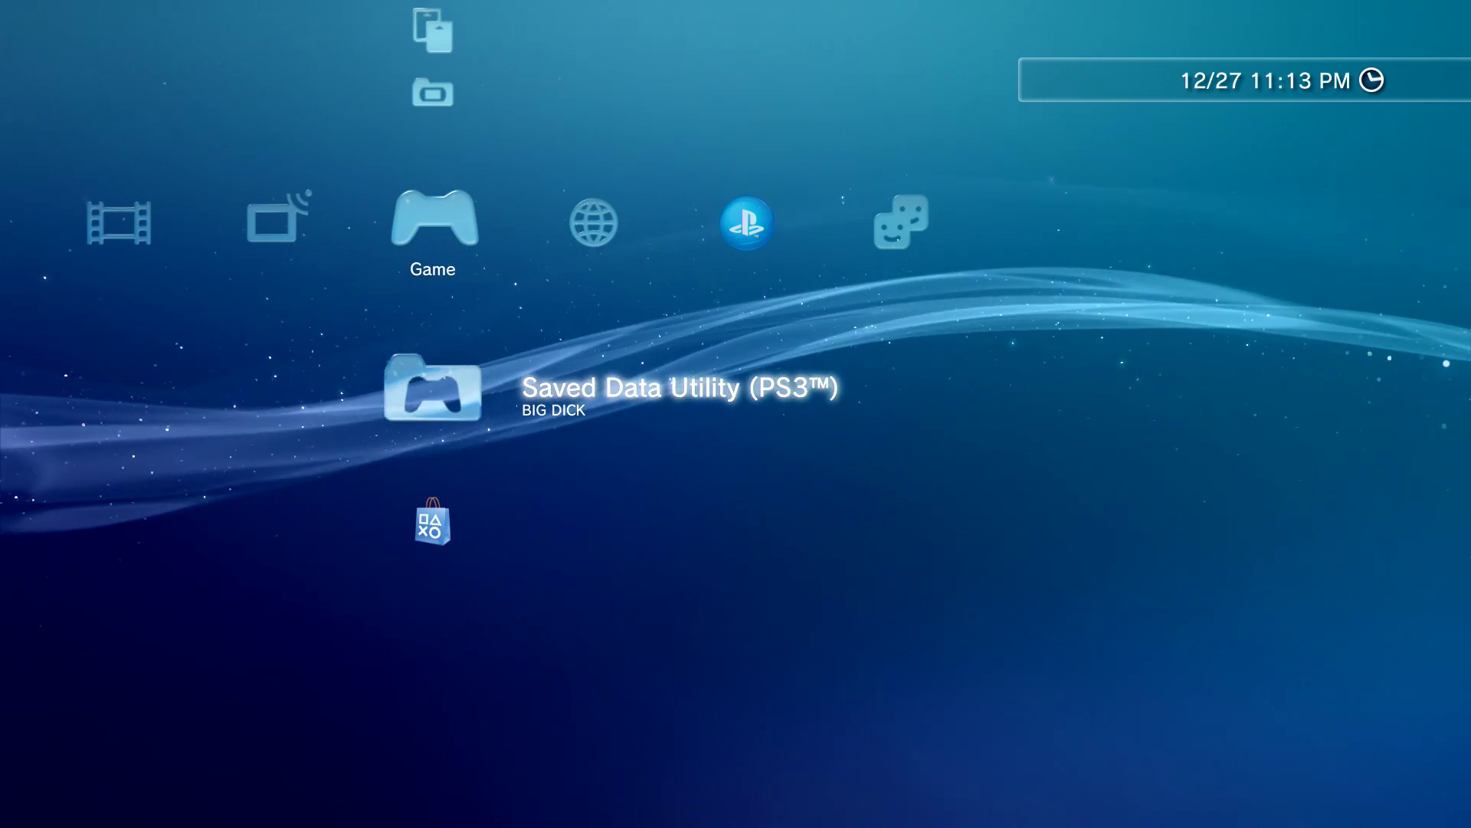
- Switch to the PS3 home screen and start the Internet Browser from the Network category
key(Down)
key(Up)
key(Up)
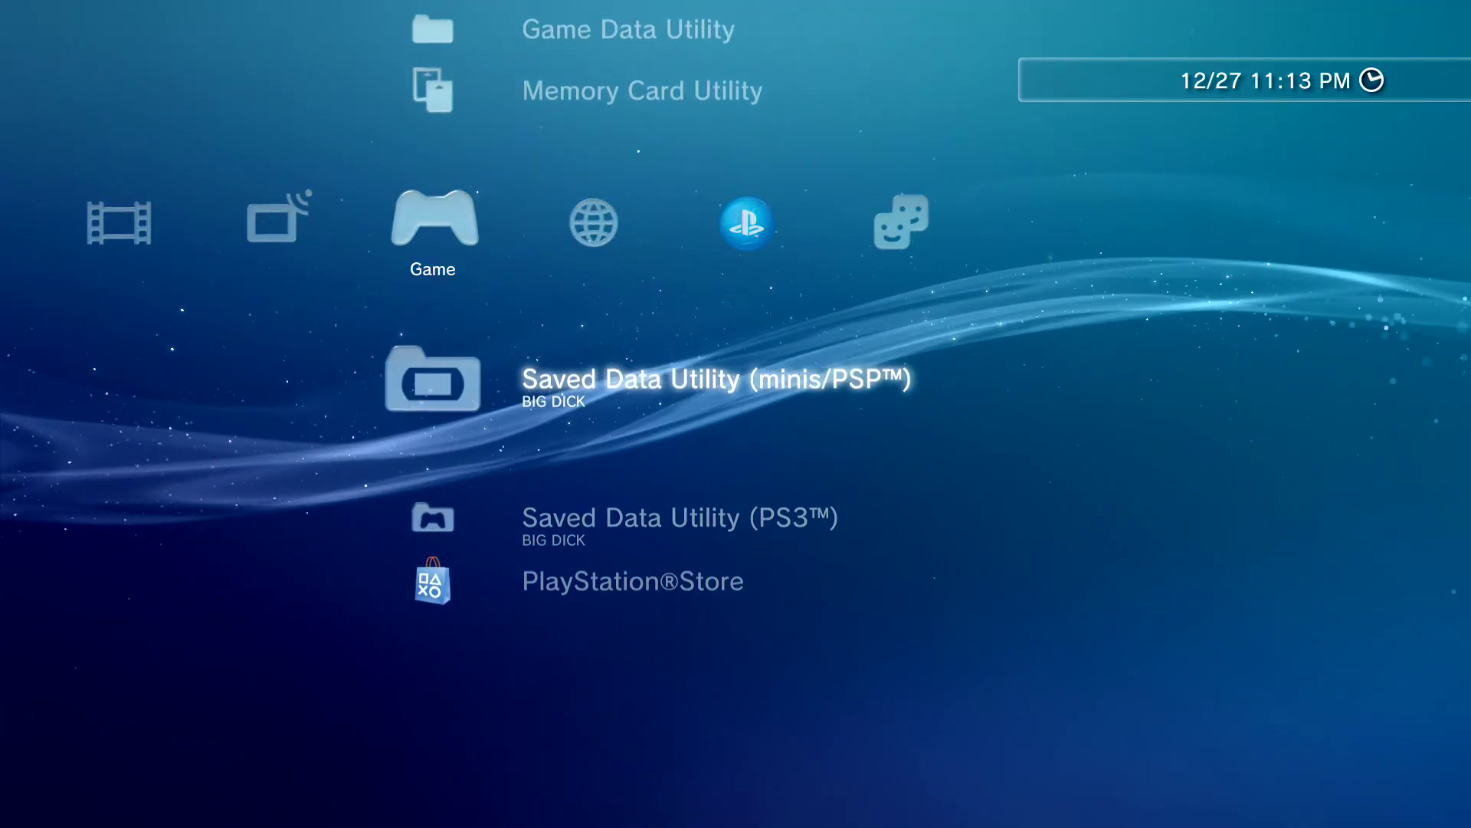
key(Right)
key(Right)
key(Left)
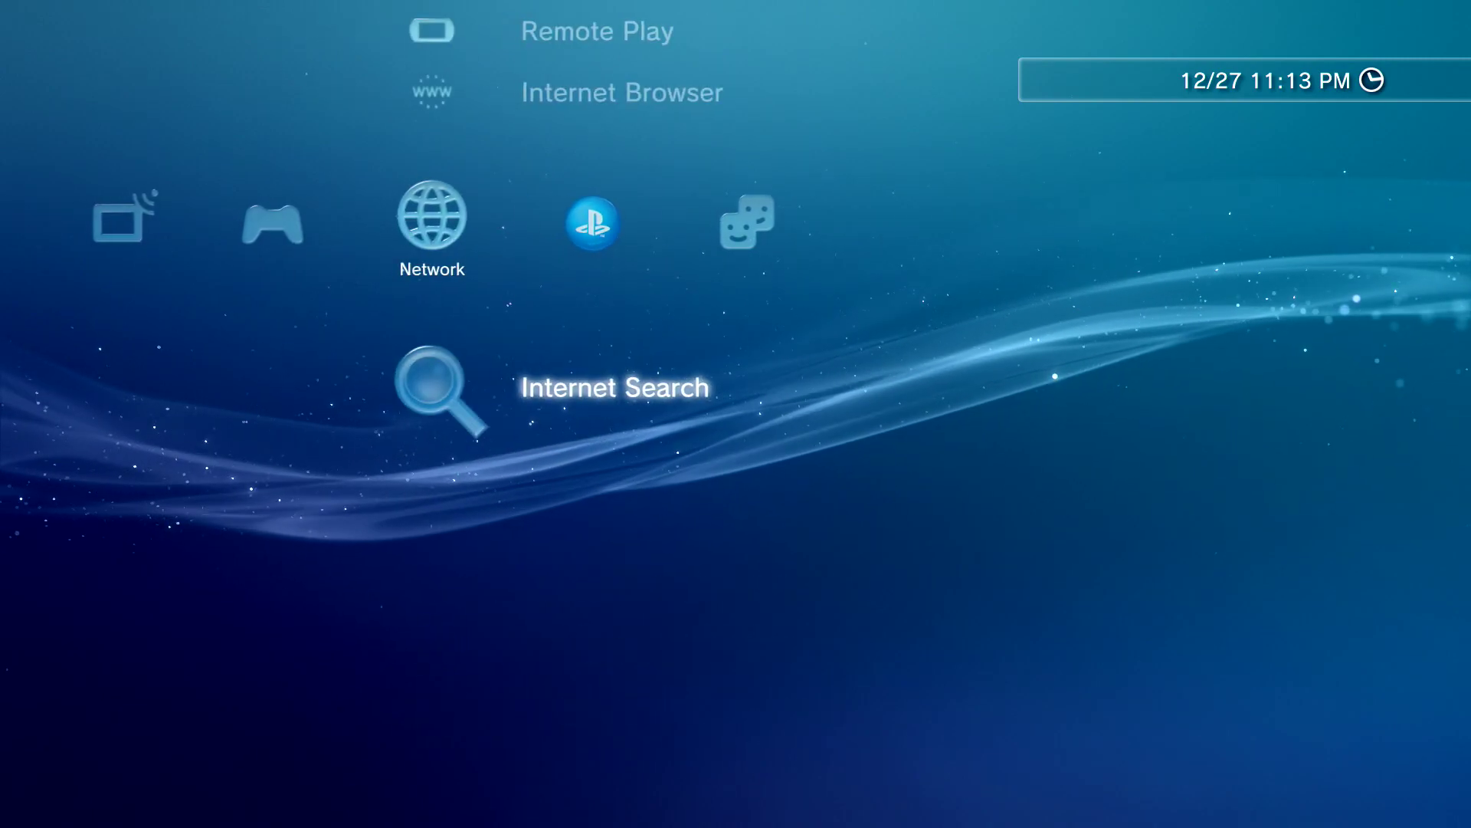
key(Up)
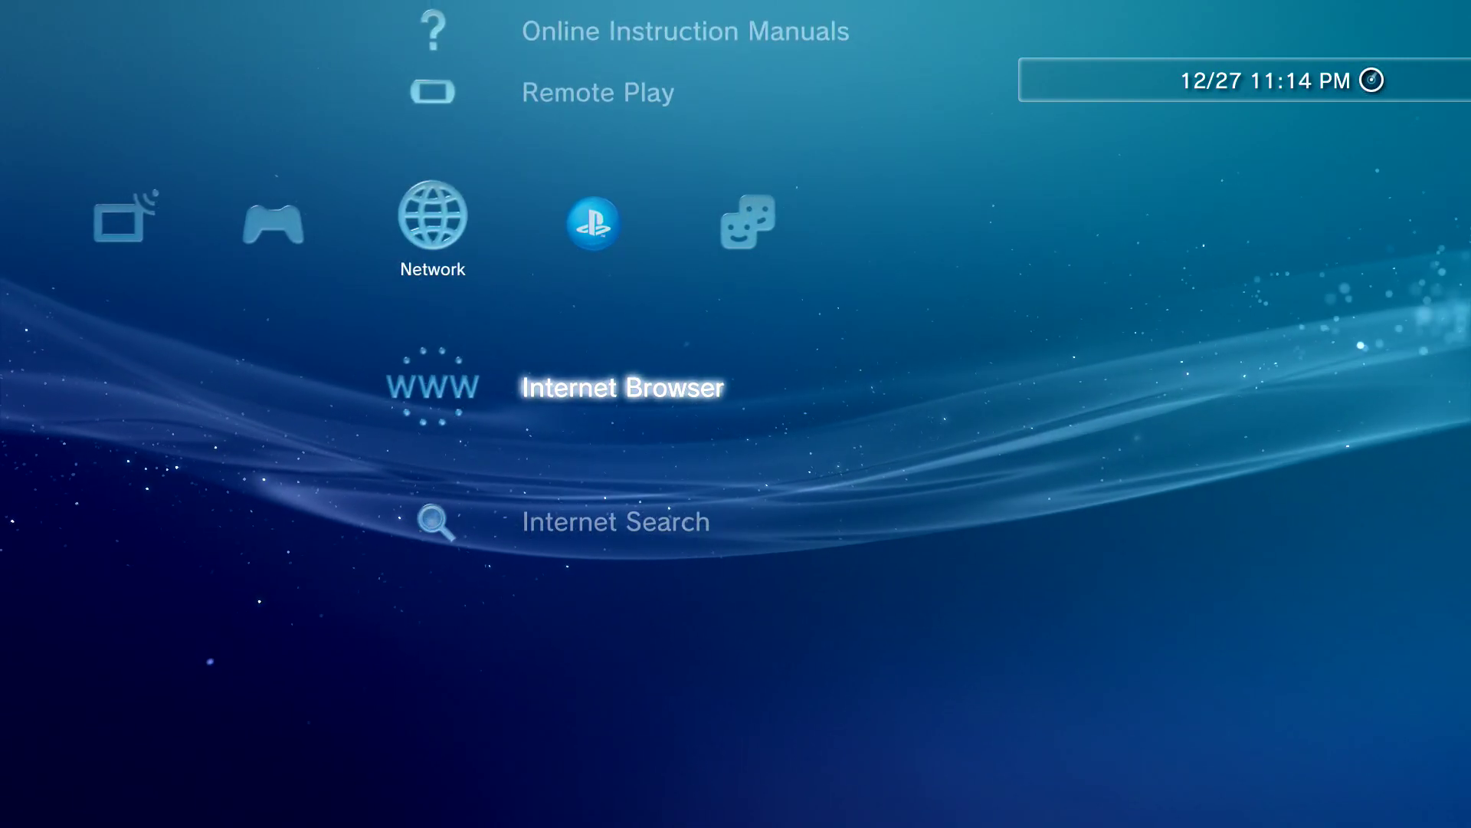
key(Return)
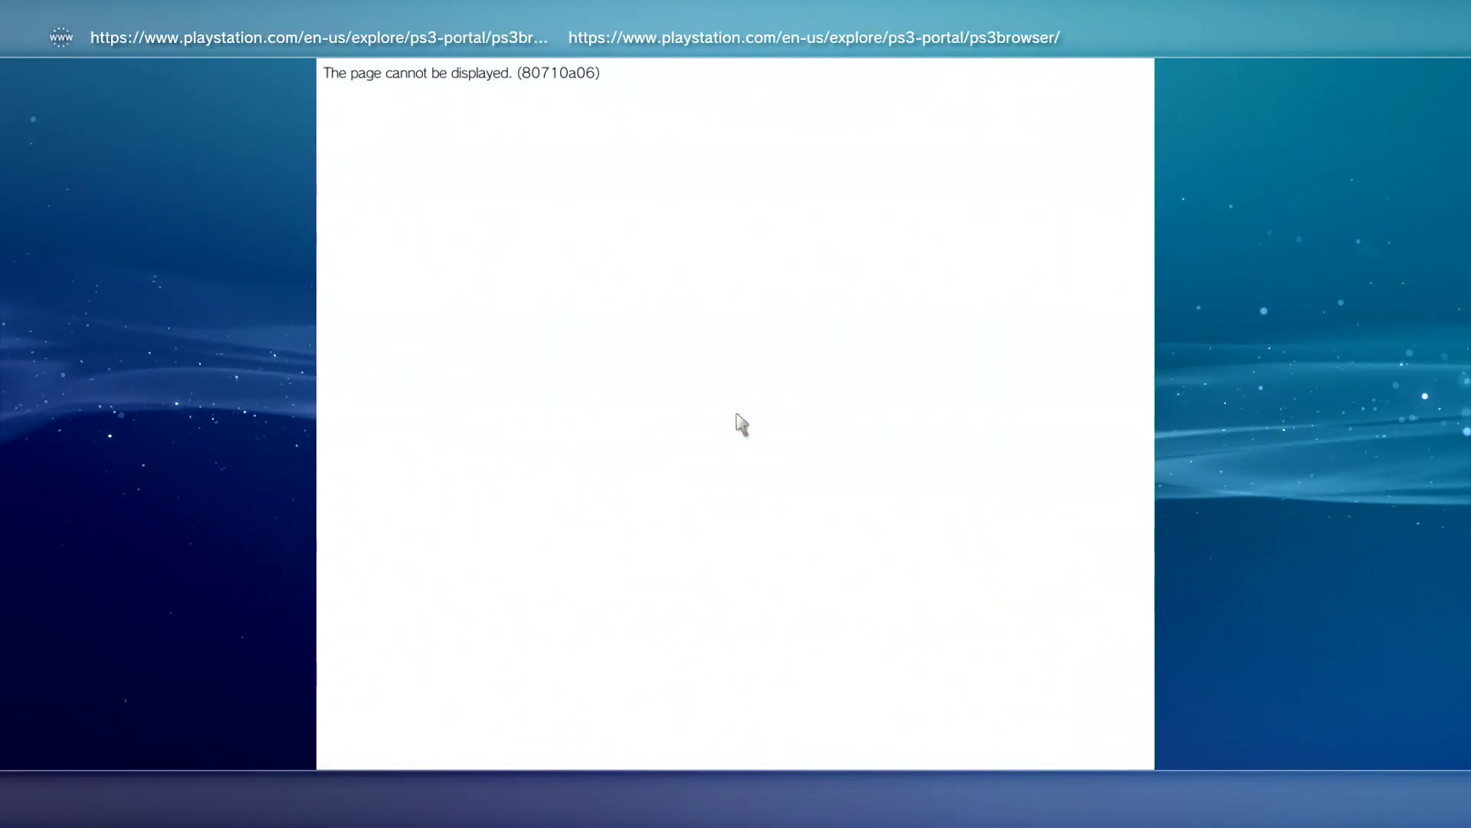
- Check the browser's Cookies setting for the Allow option
key(t)
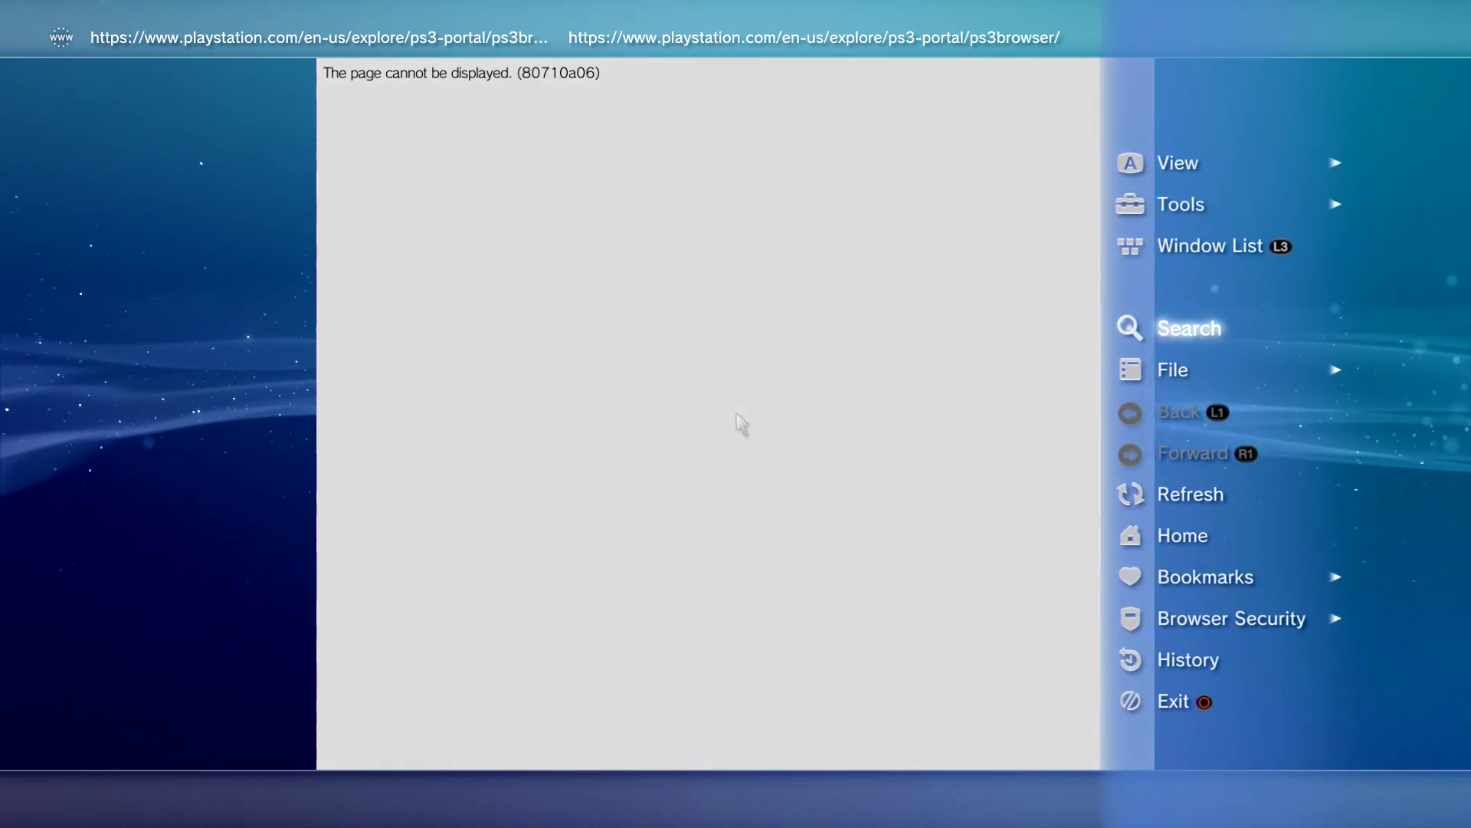
key(Up)
key(Up)
key(Right)
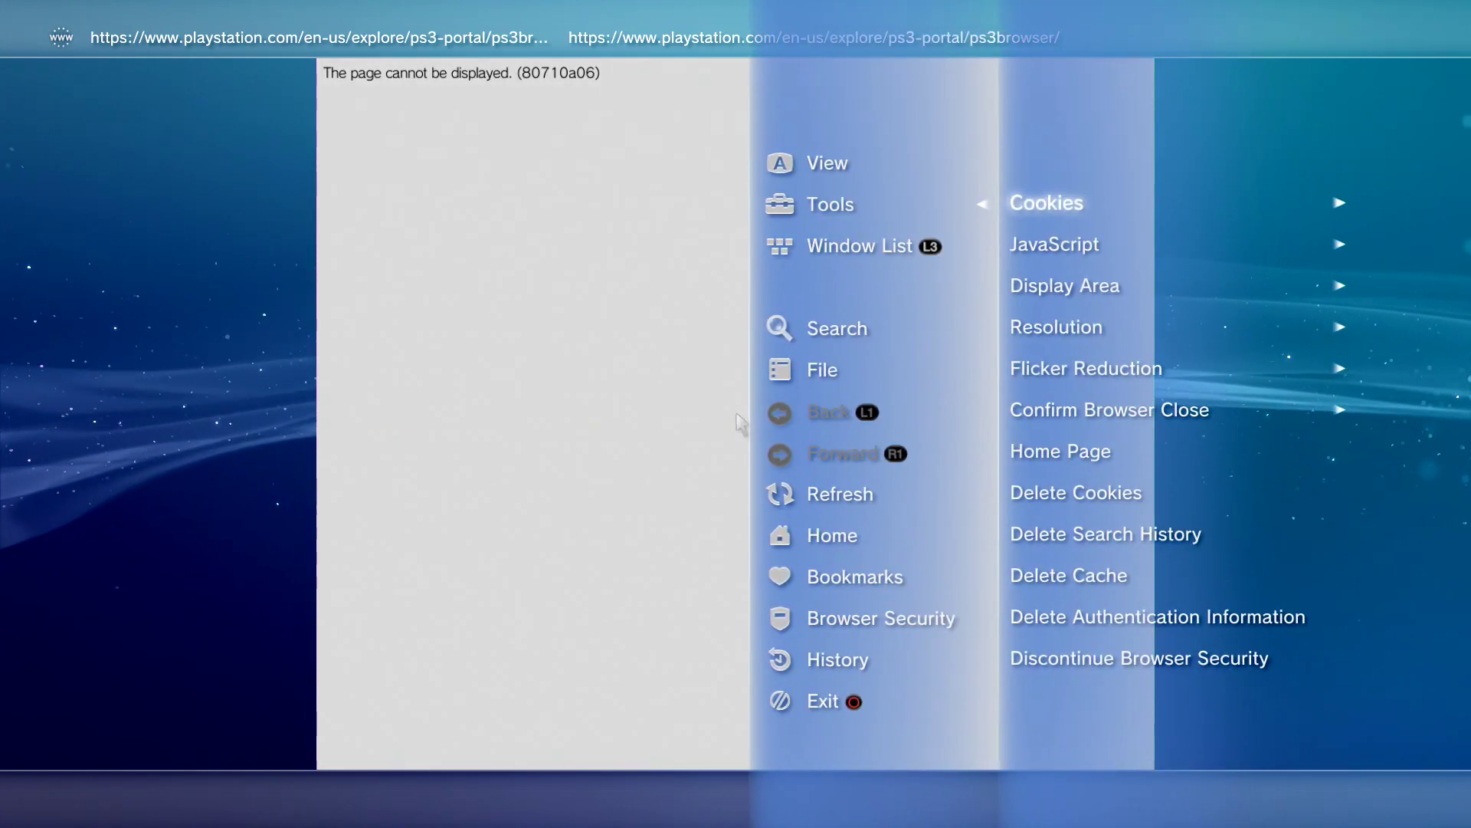
key(Right)
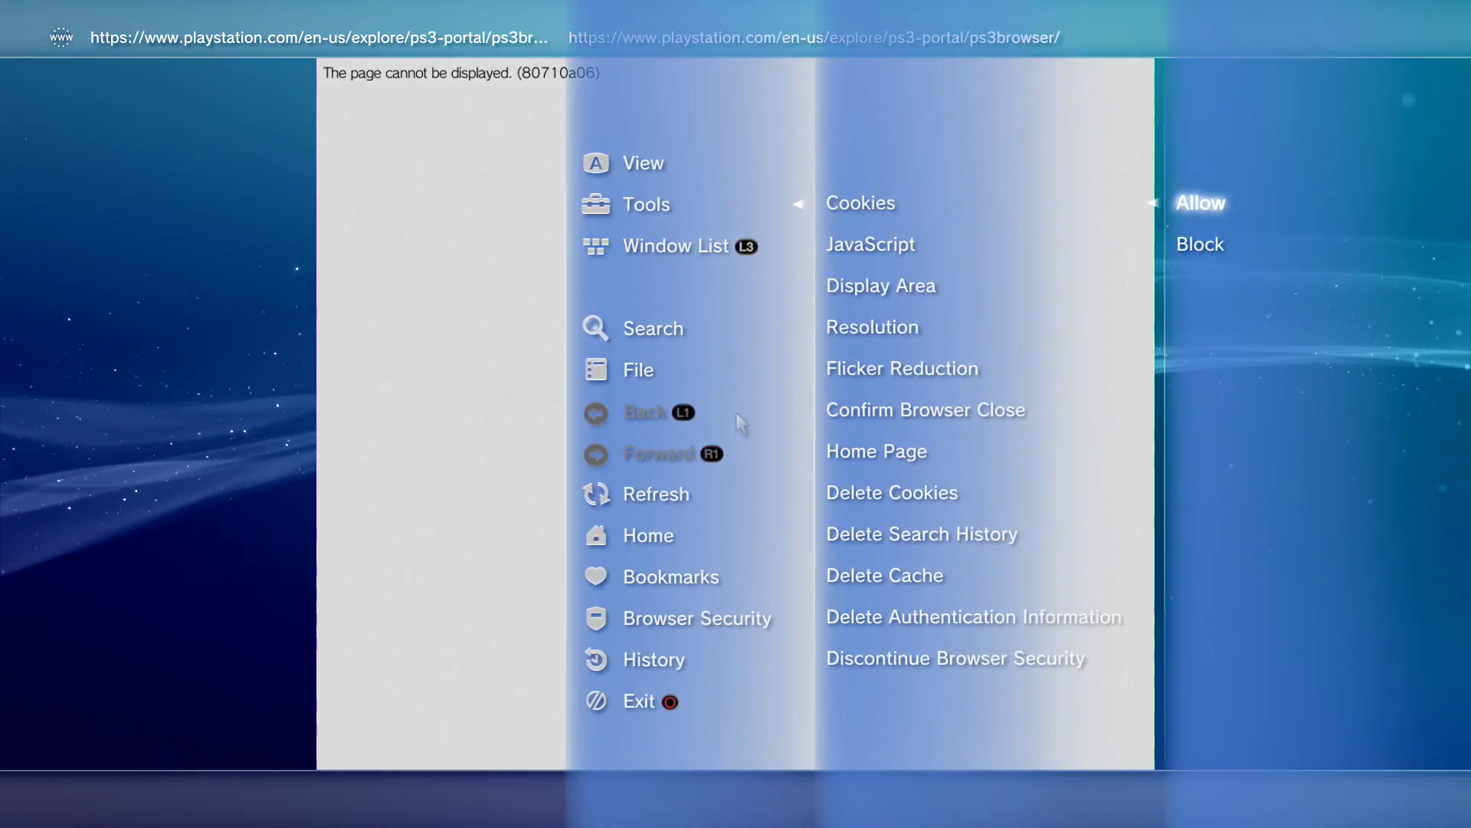
- Set the browser's Confirm Browser Close option to Off
key(Left)
key(Down)
key(Down)
key(Down)
key(Down)
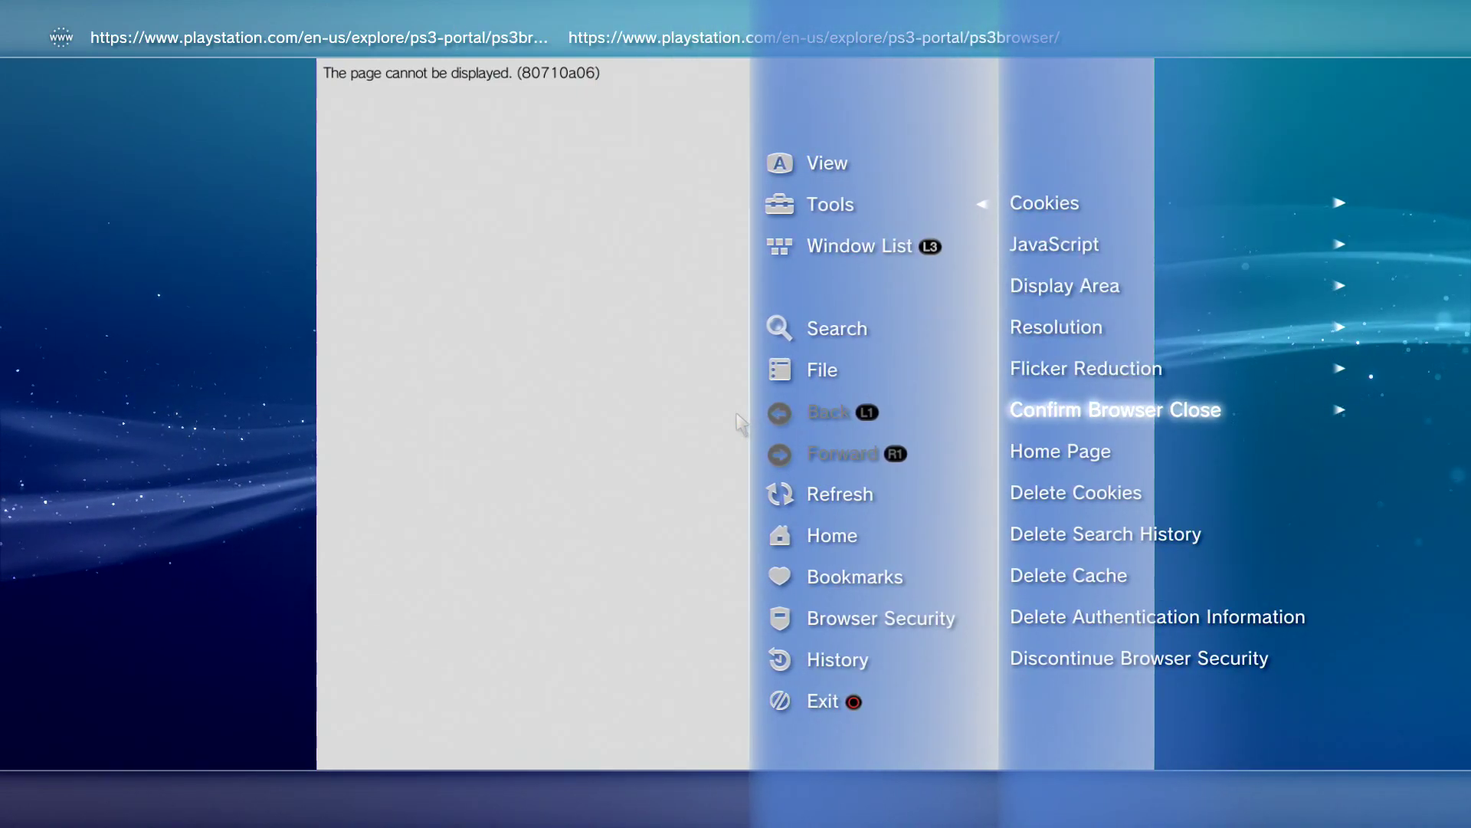
key(Right)
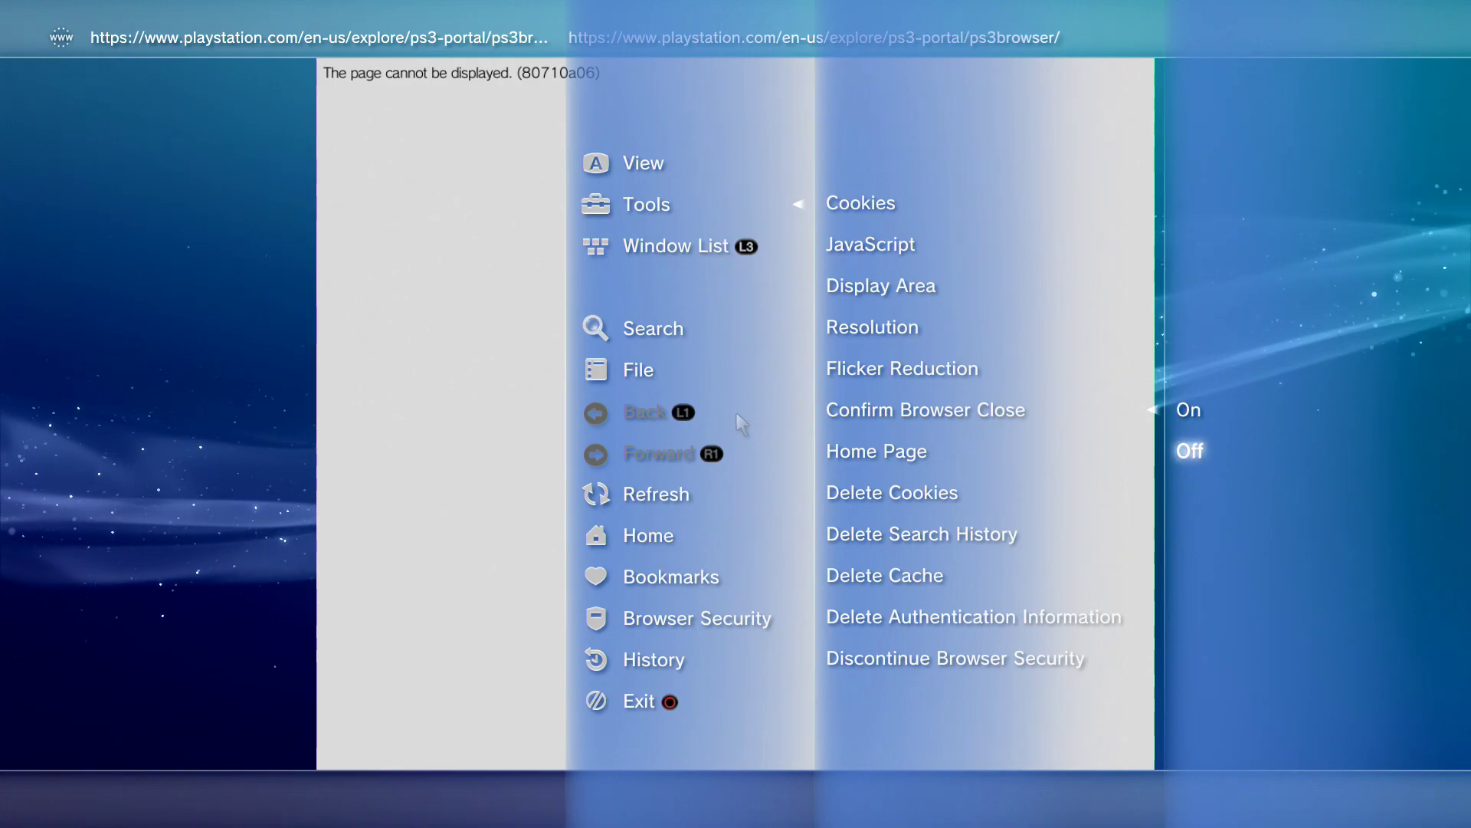
key(Escape)
- Delete all cookies from the Internet Browser and confirm the deletion
key(Menu)
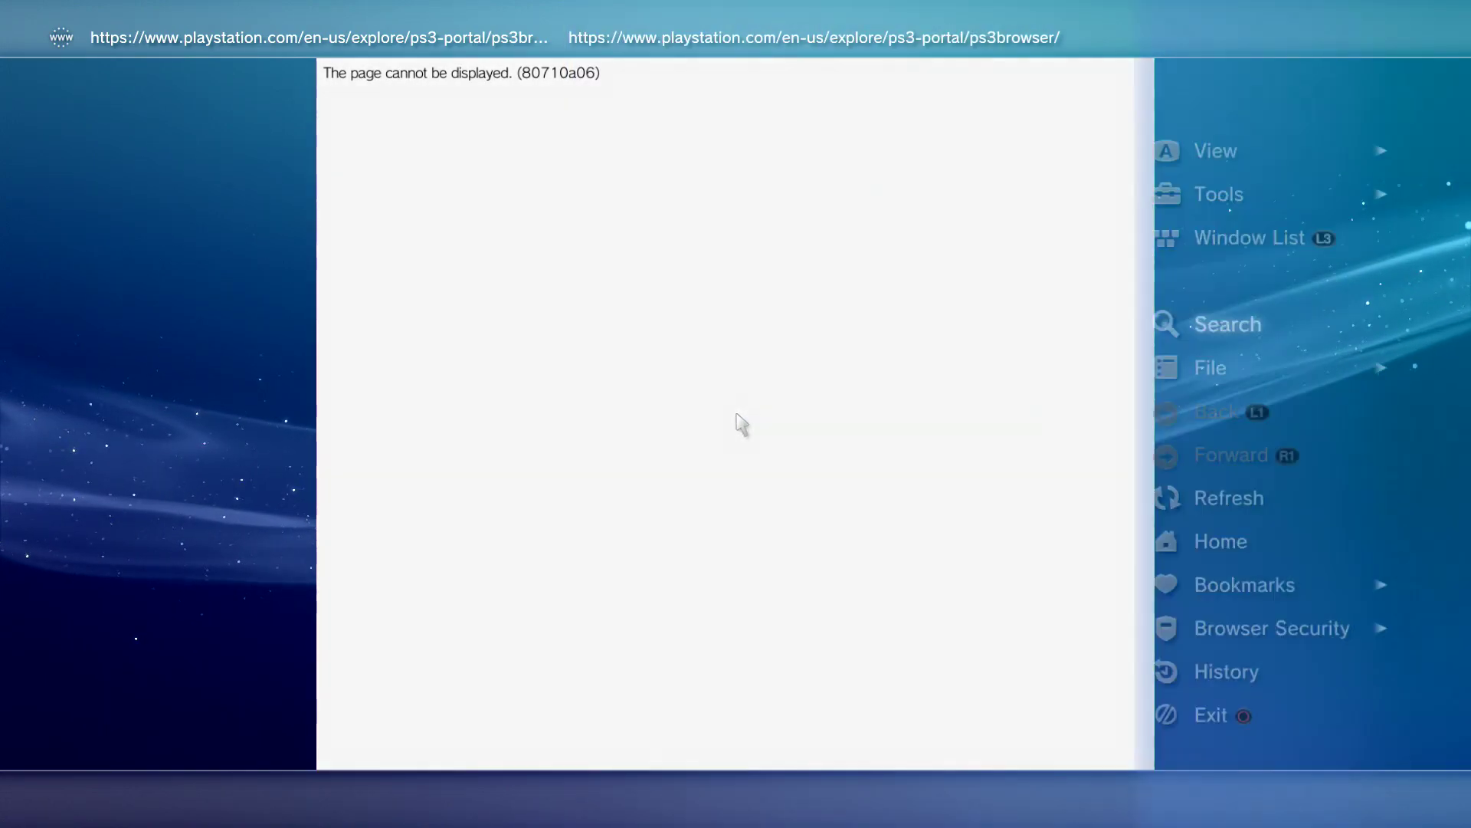
key(Up)
key(Right)
key(Down)
key(Down)
key(Down)
key(Down)
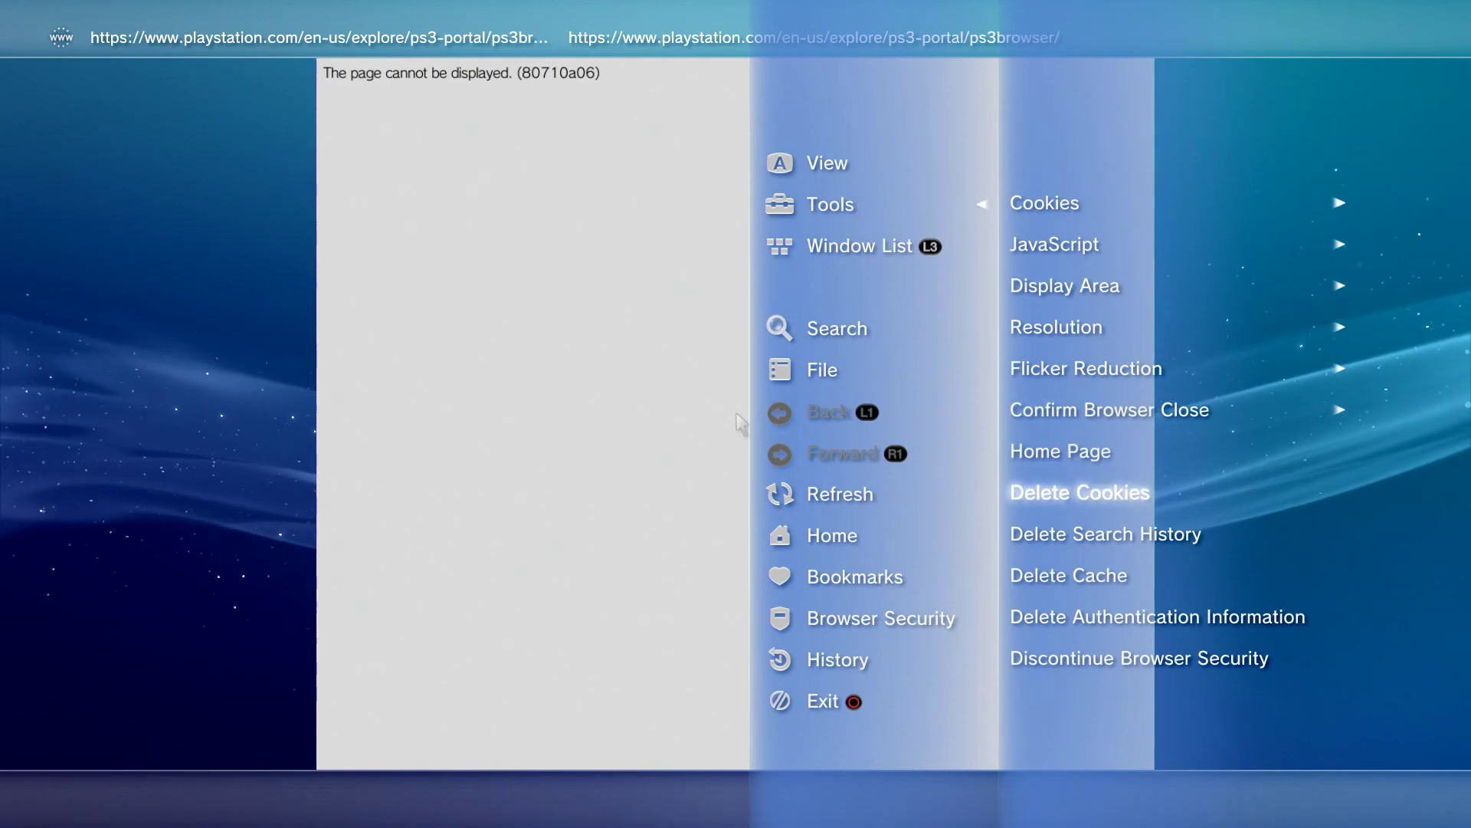
key(Return)
key(Left)
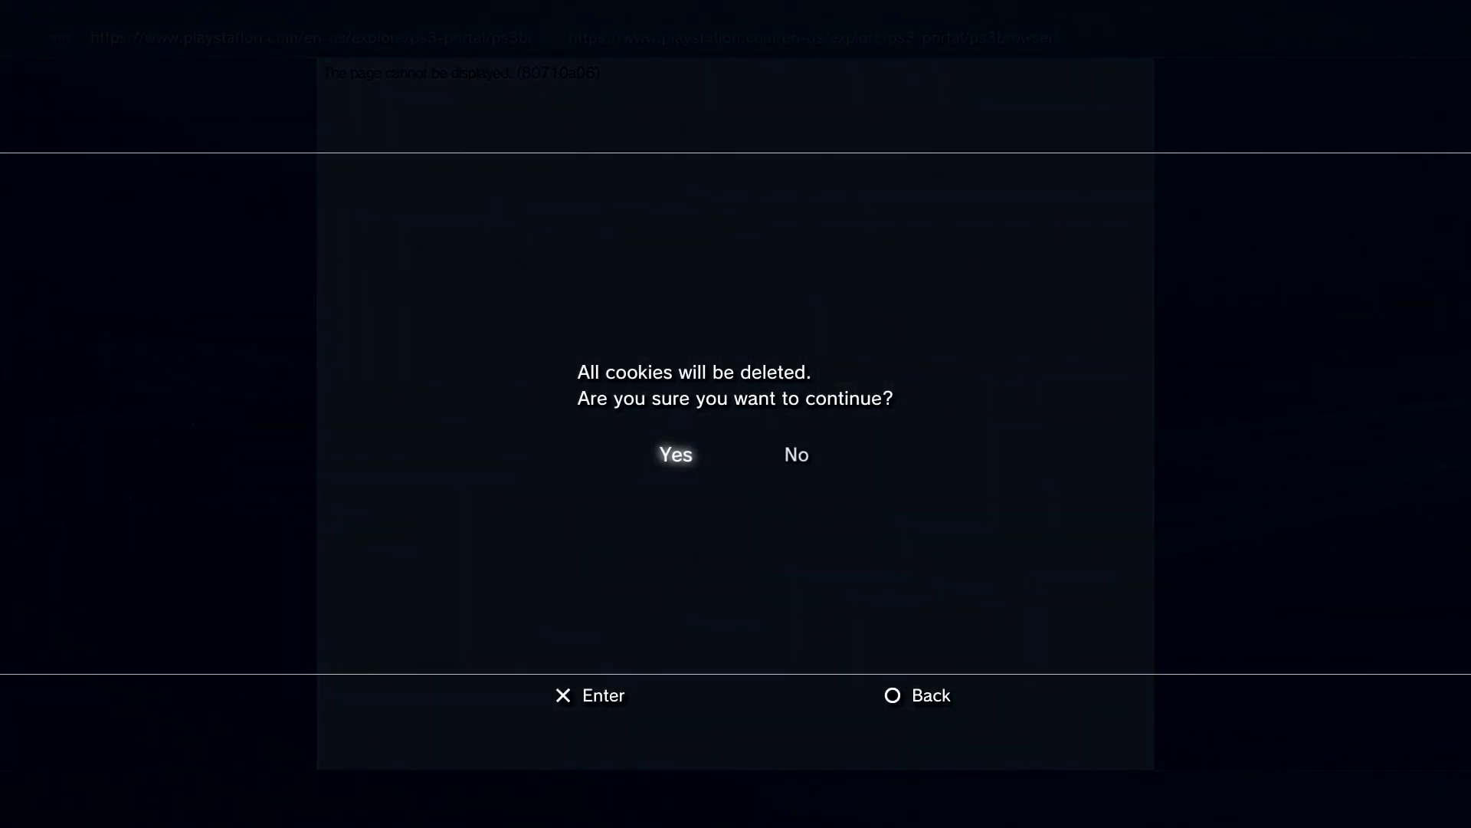
key(Return)
- Delete the Internet Browser's search history and confirm the deletion
key(Menu)
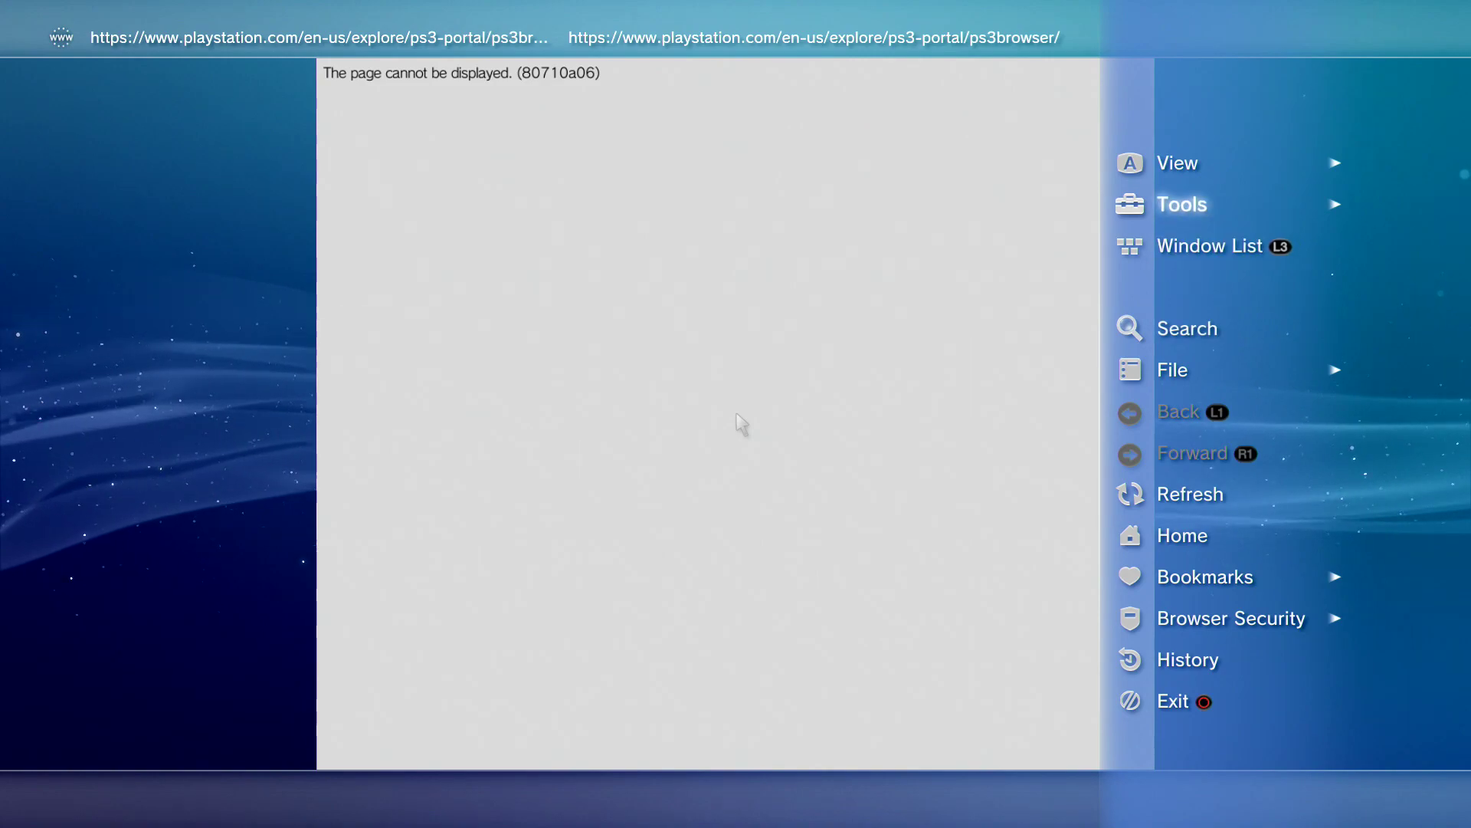
key(Right)
key(Down)
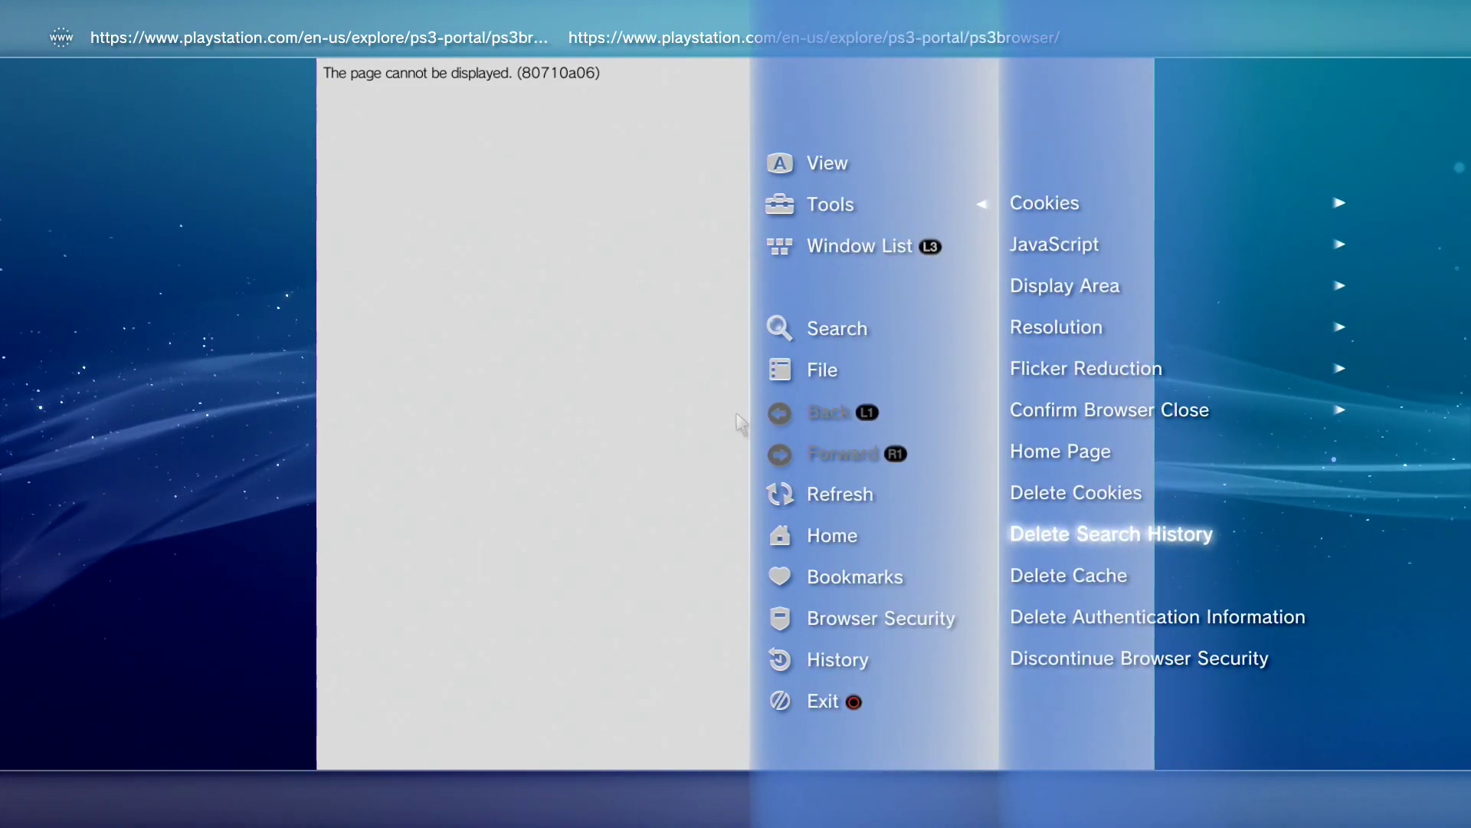
key(Return)
key(Left)
key(Return)
- Delete the Internet Browser's cache and confirm the deletion
key(Menu)
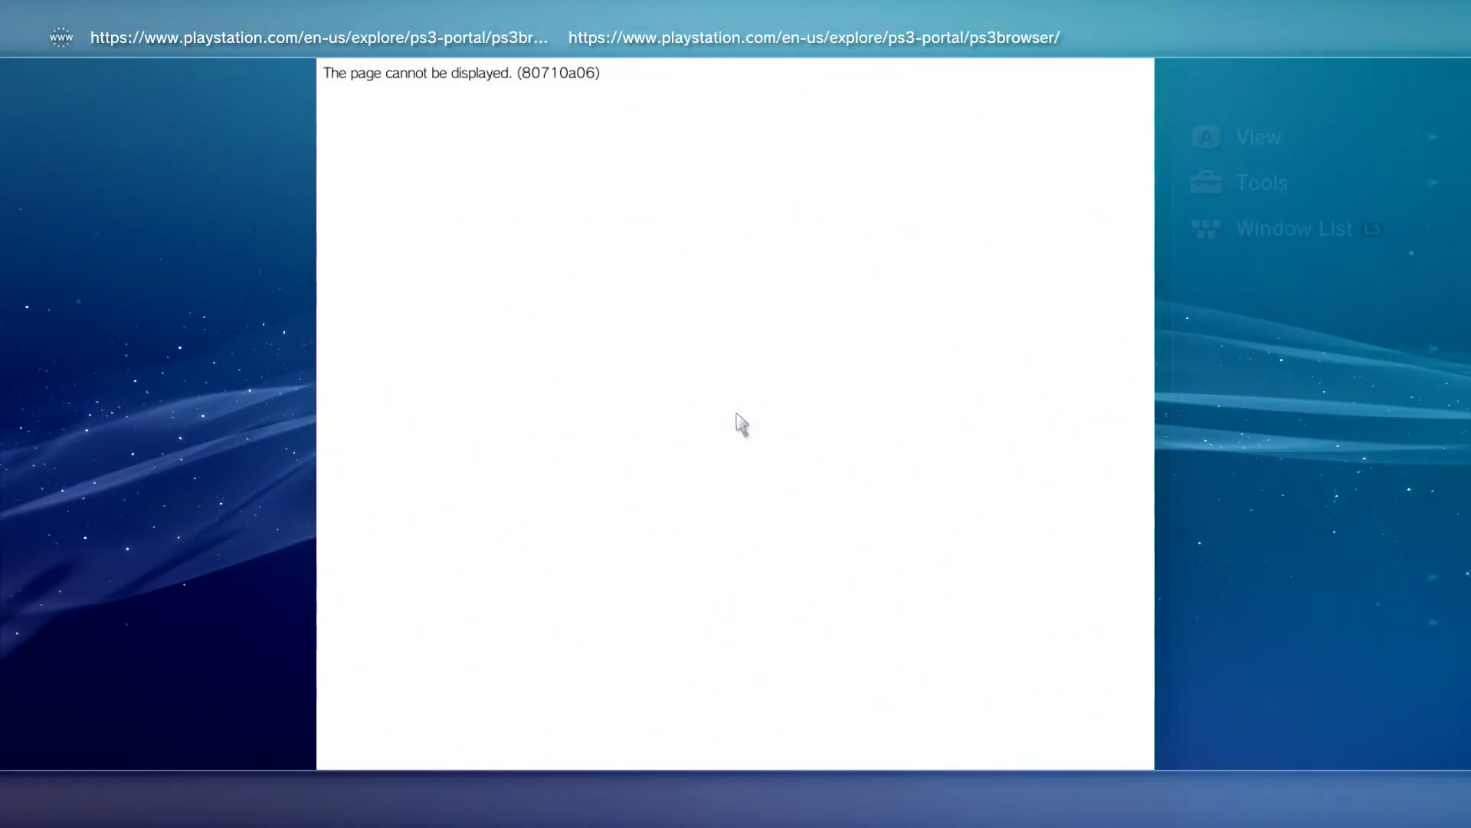
key(Up)
key(Right)
key(Down)
key(Down)
key(Down)
key(Down)
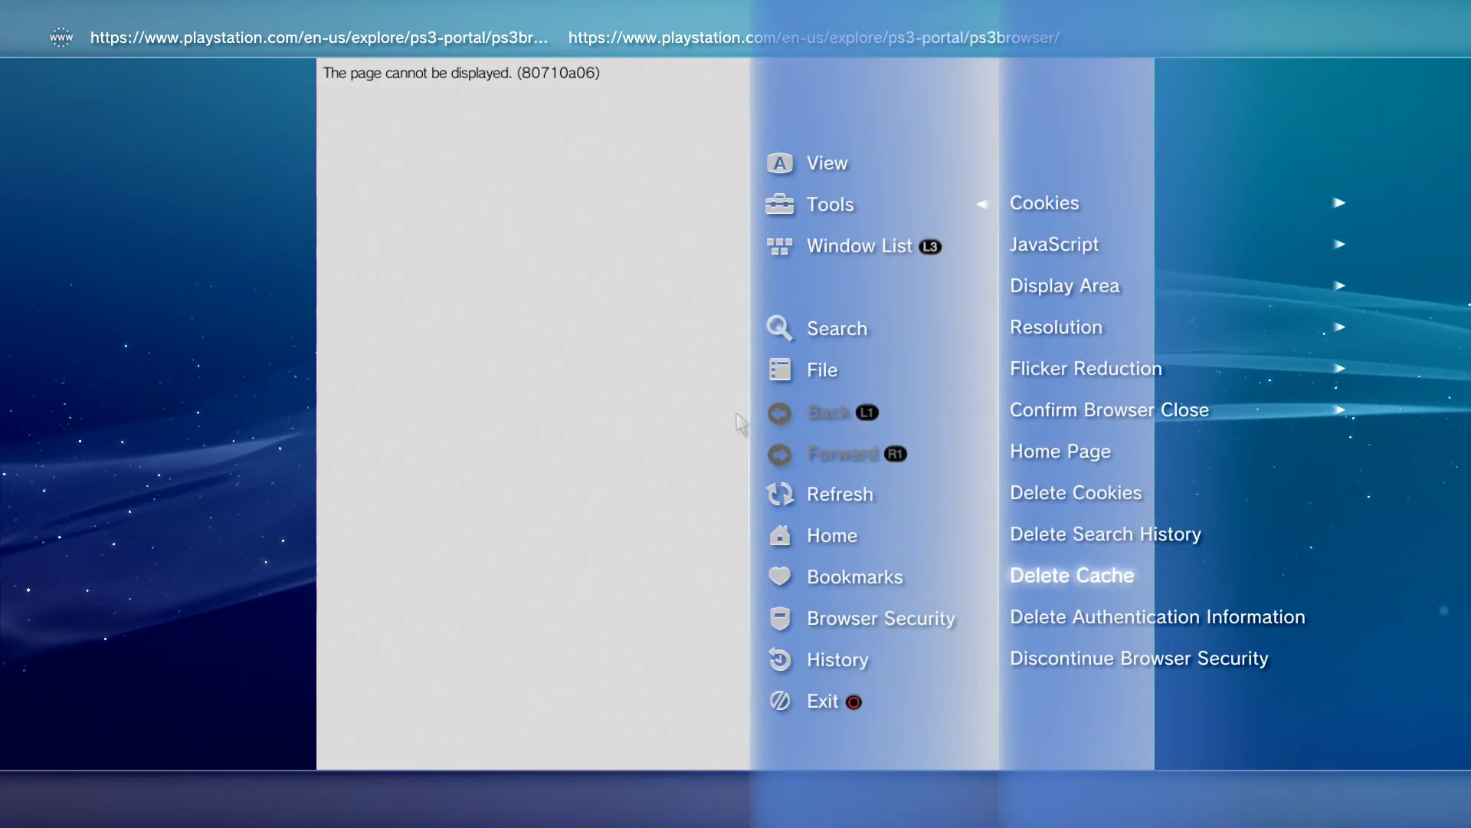
key(Return)
key(Left)
key(Return)
- Delete the Internet Browser's authentication information and confirm the deletion
key(Menu)
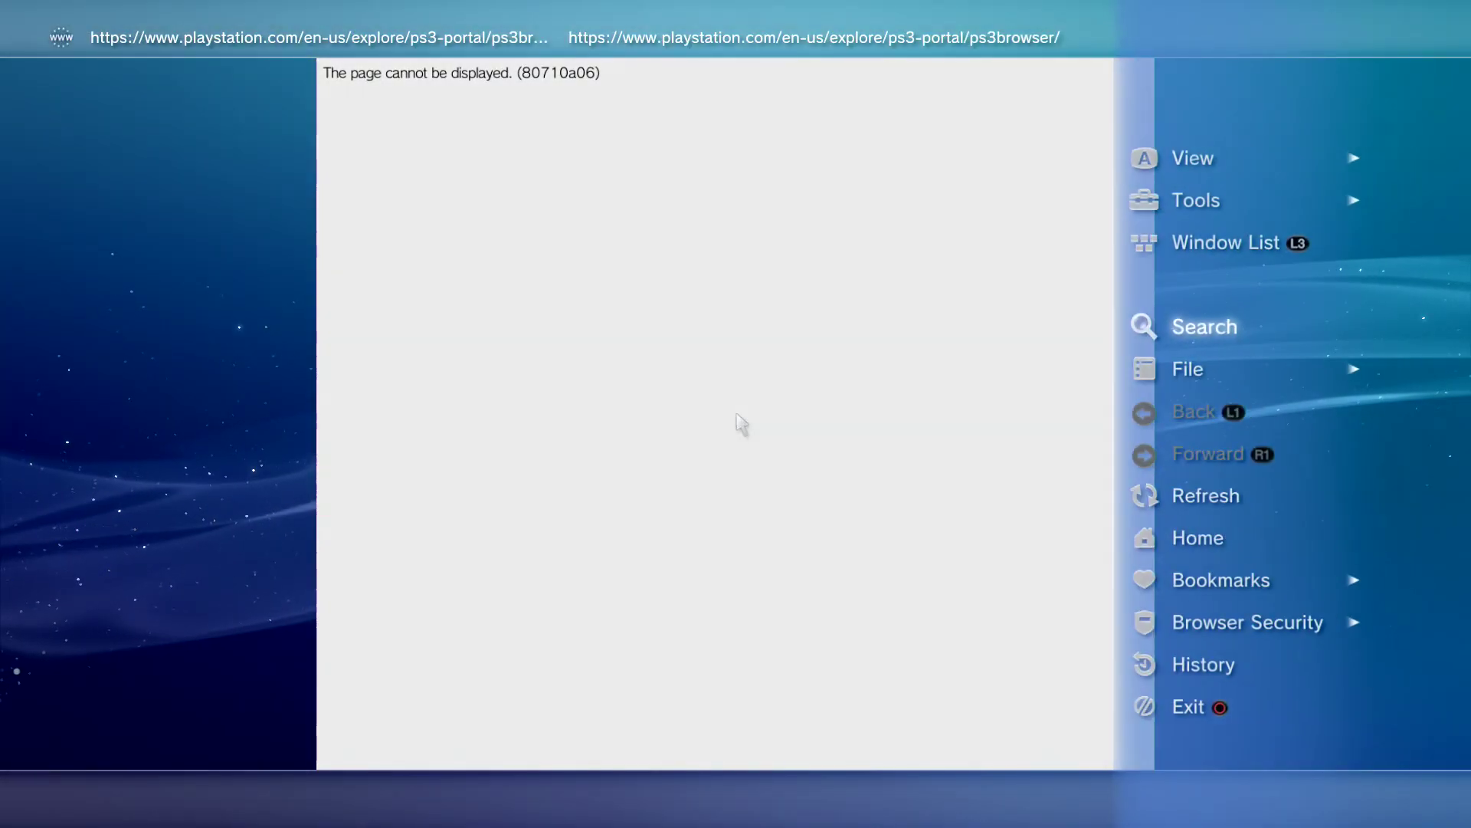
key(Up)
key(Up)
key(Right)
key(Down)
key(Down)
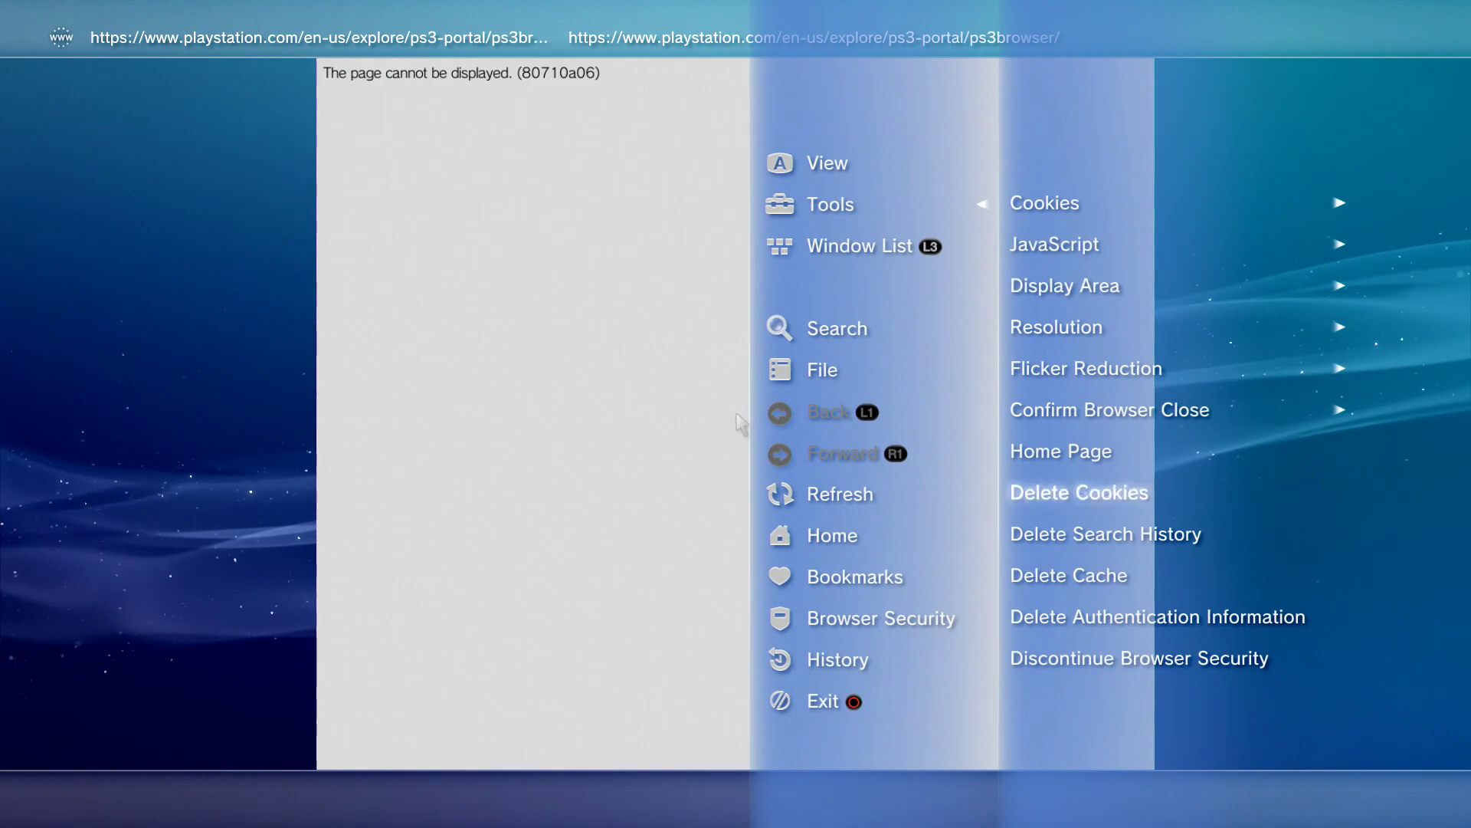
key(Down)
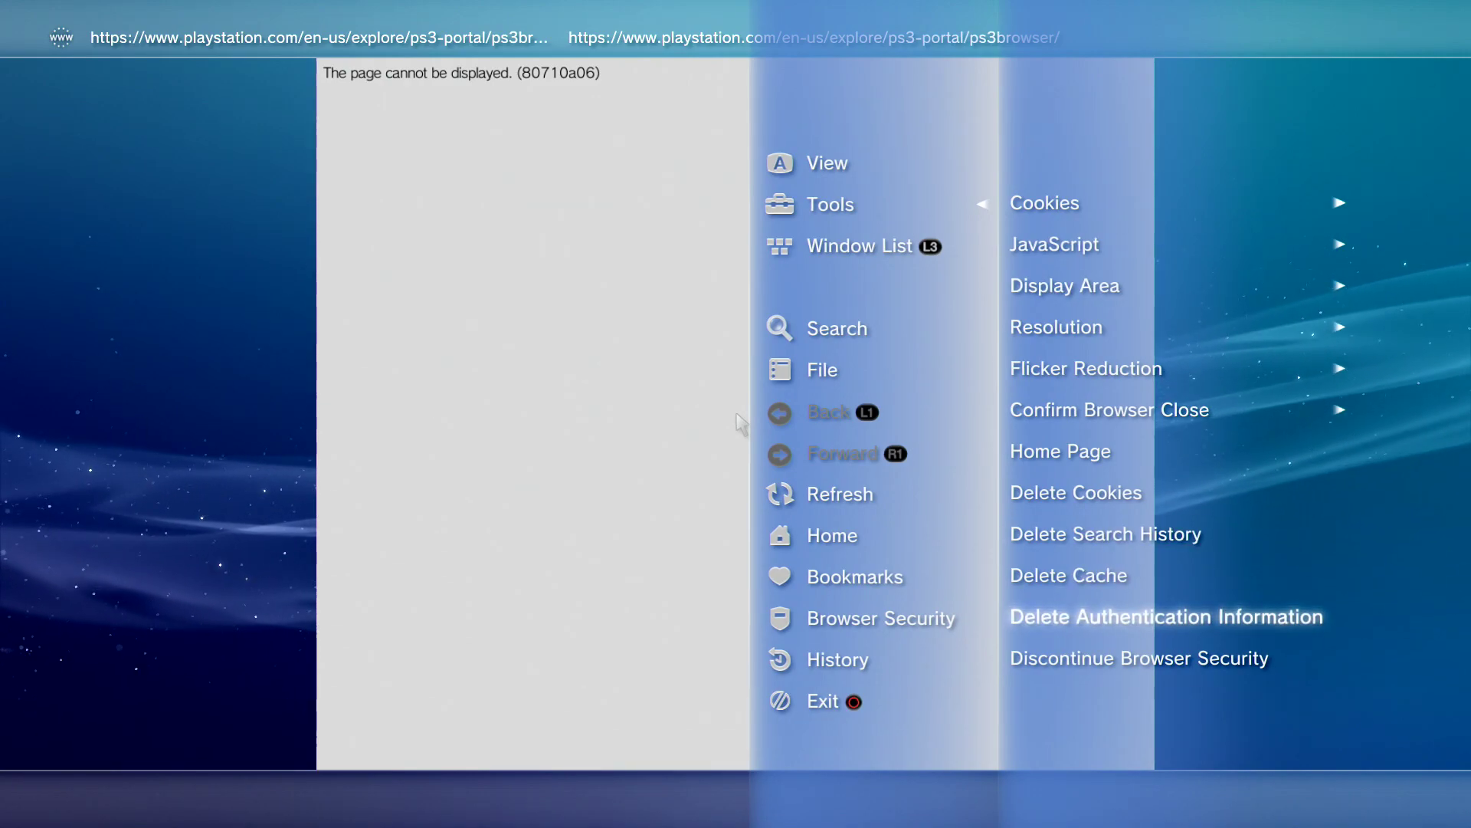
key(Return)
key(Left)
key(Return)
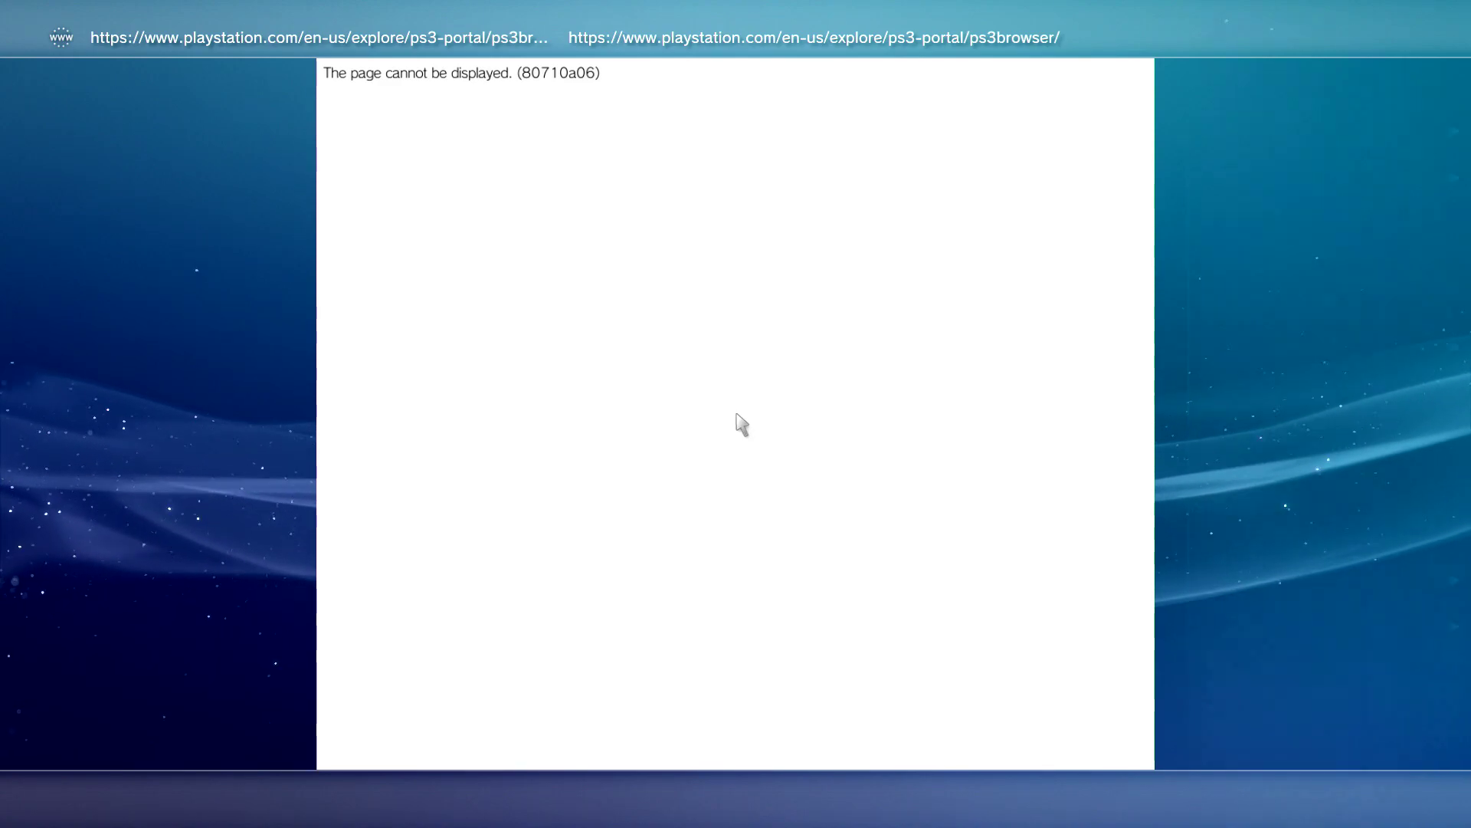
- Exit the Internet Browser and return to the PS3 home screen
key(F2)
key(Escape)
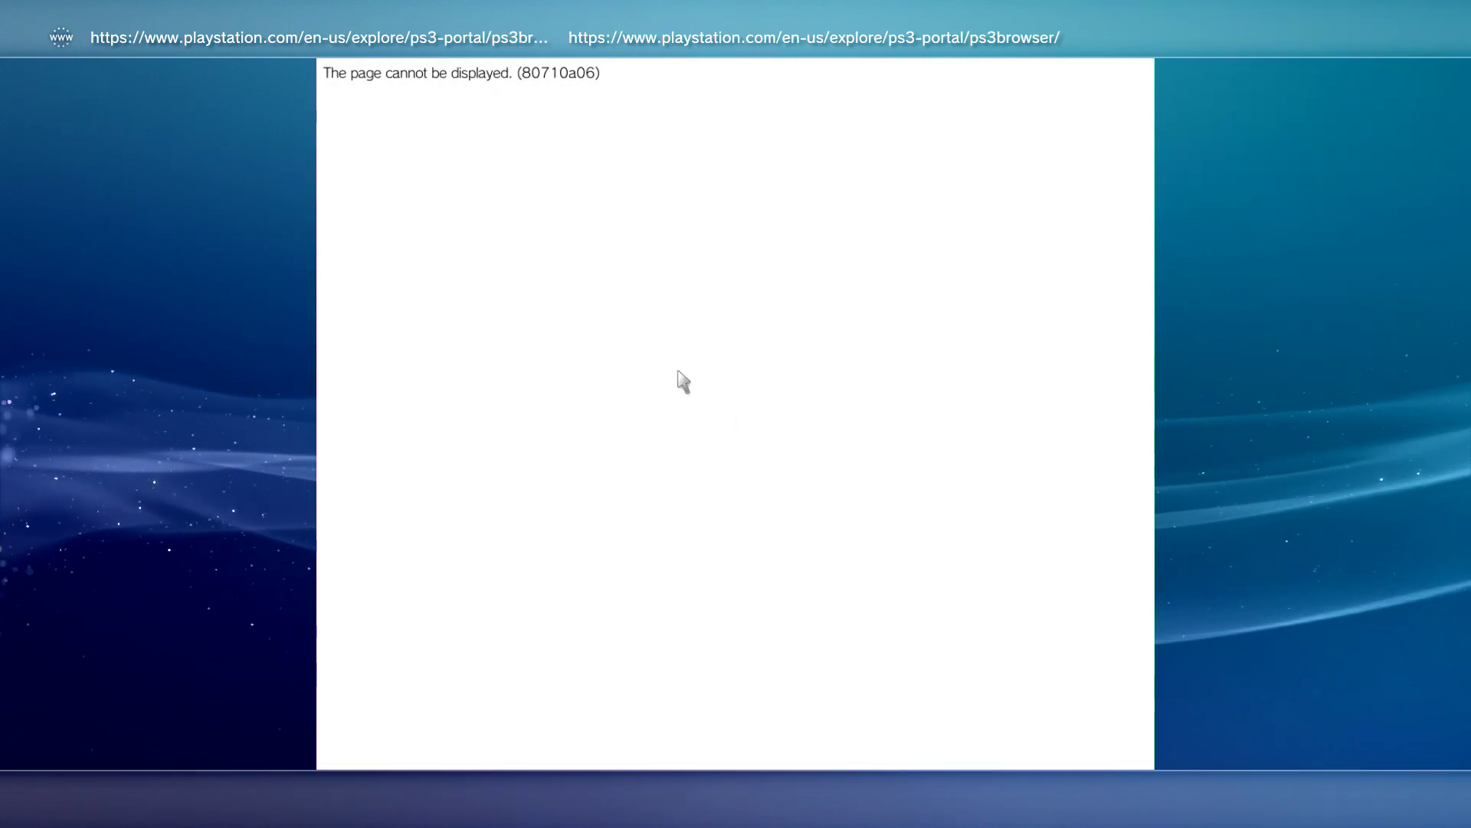
key(Escape)
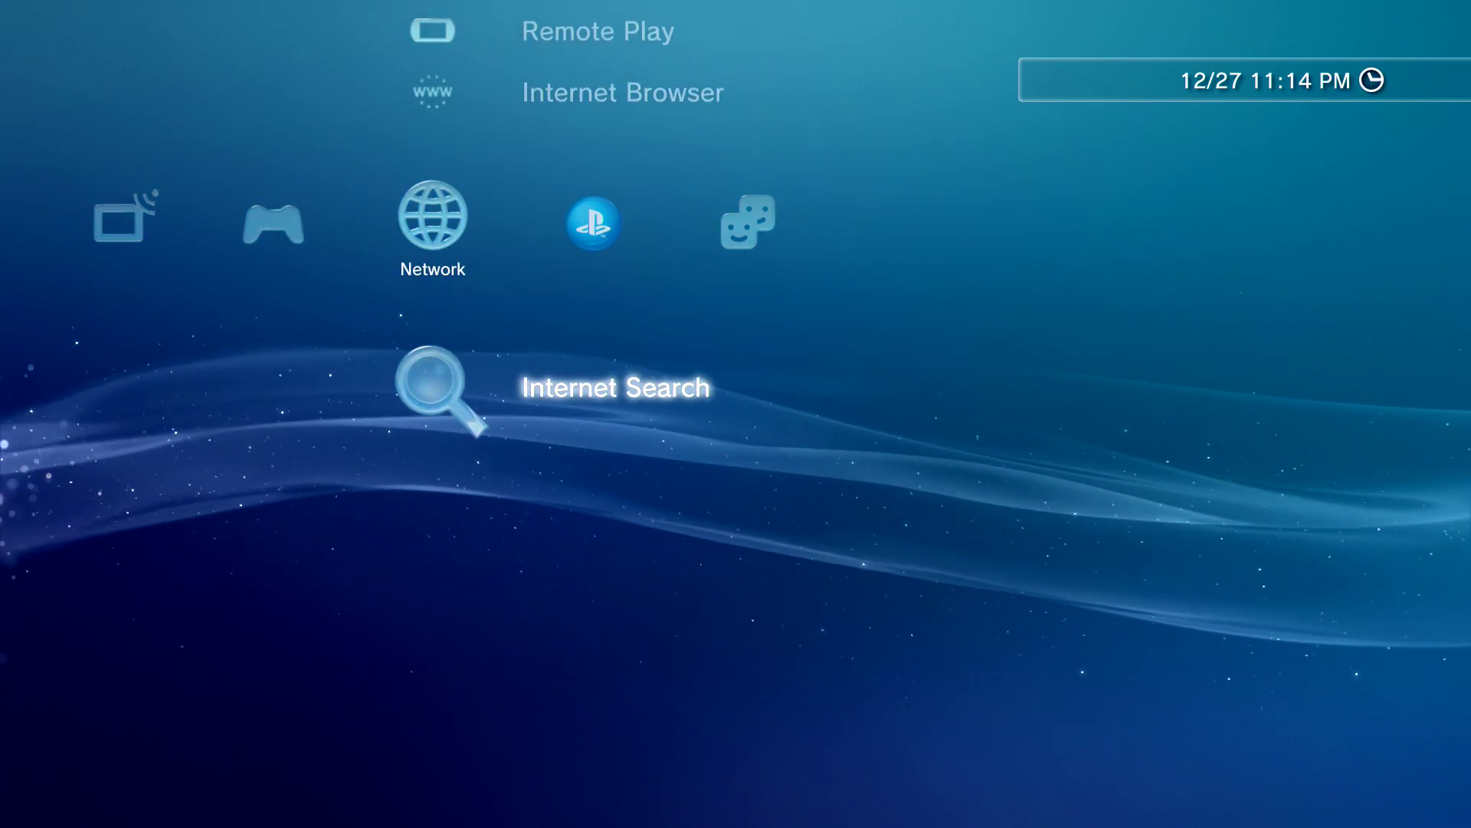
- Go from the Network category back through the home screen categories to Photo
key(Left)
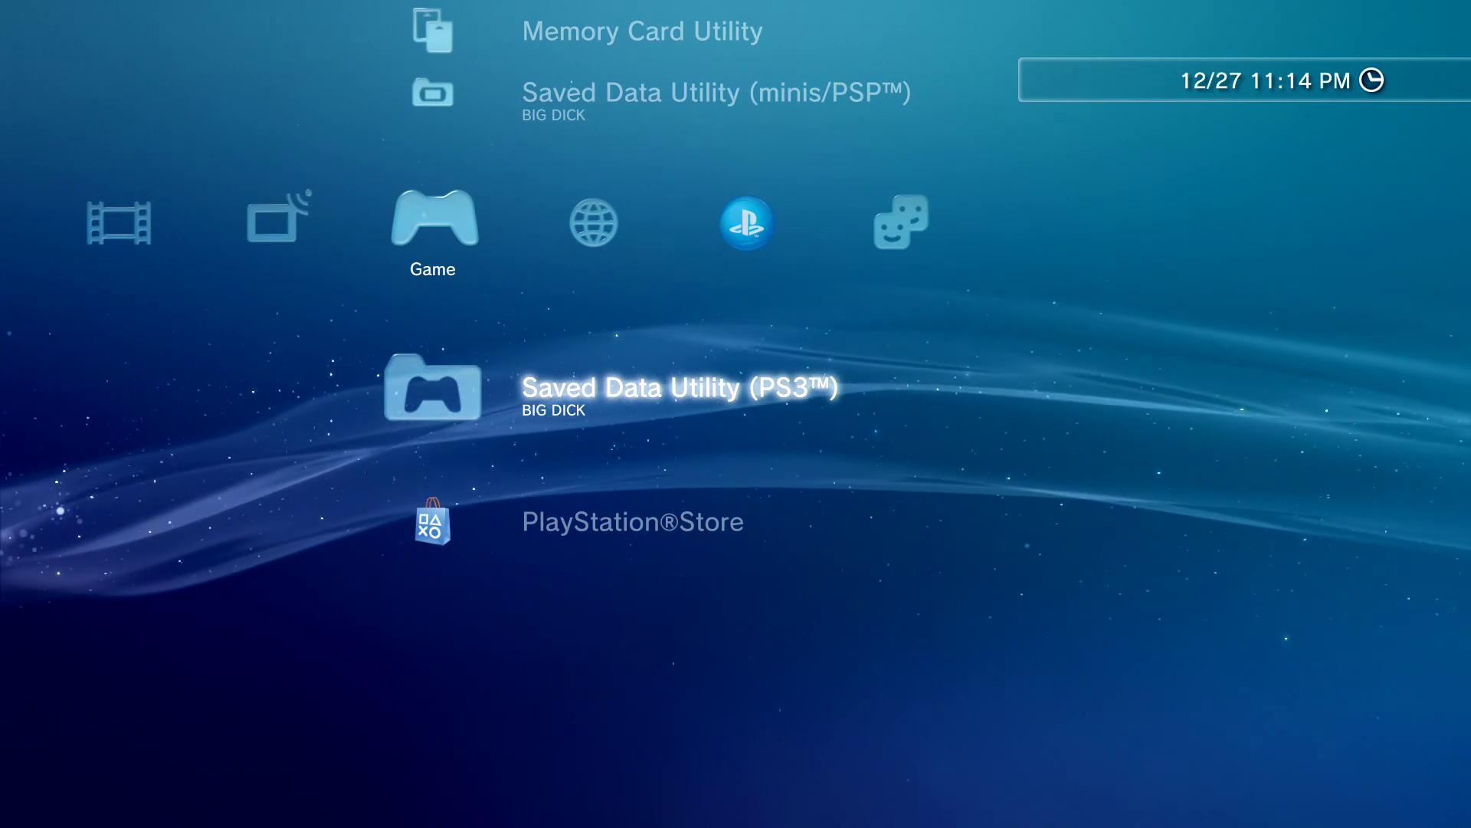
key(Left)
key(Left)
key(Left)
key(Left)
key(Left)
key(Left)
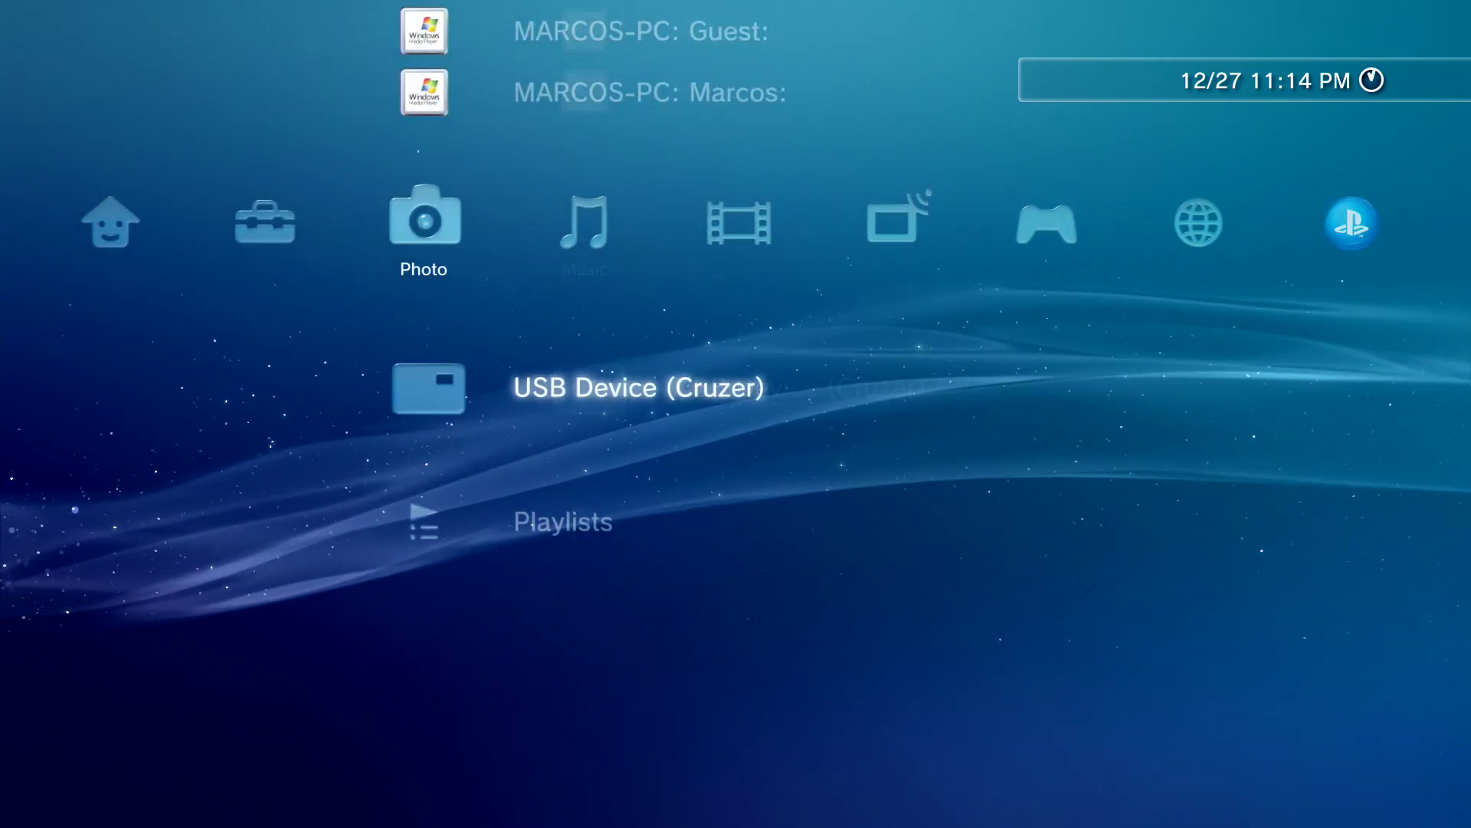